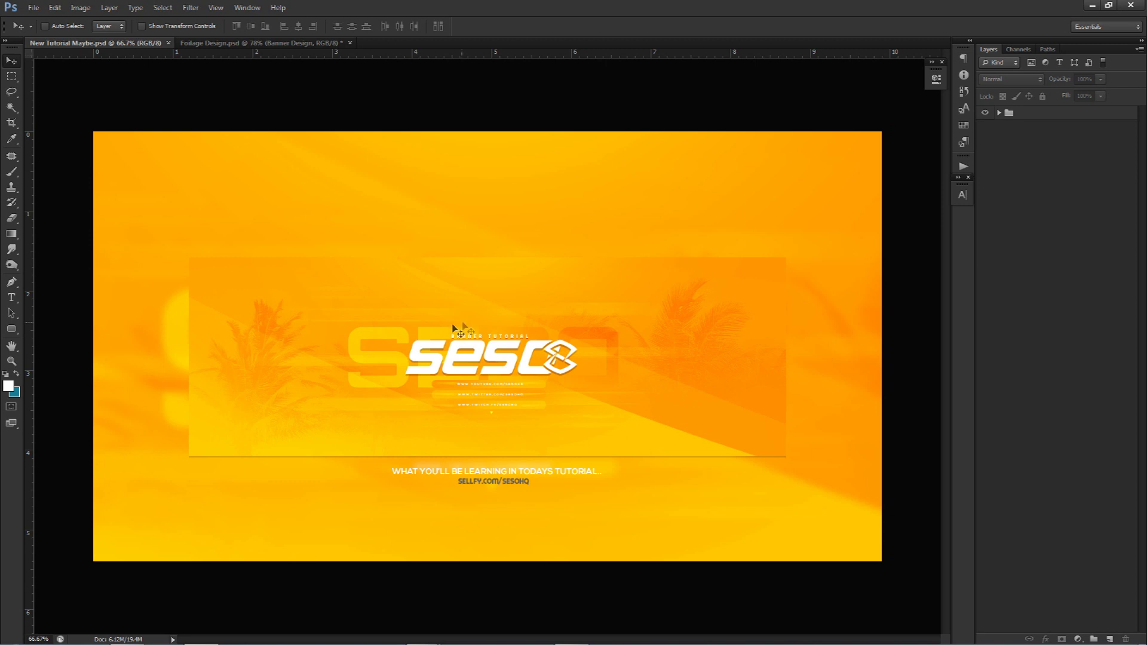
In the Foilage Design document, hide the green logo group inside Banner Design and show the white logo layer
left_click(237, 45)
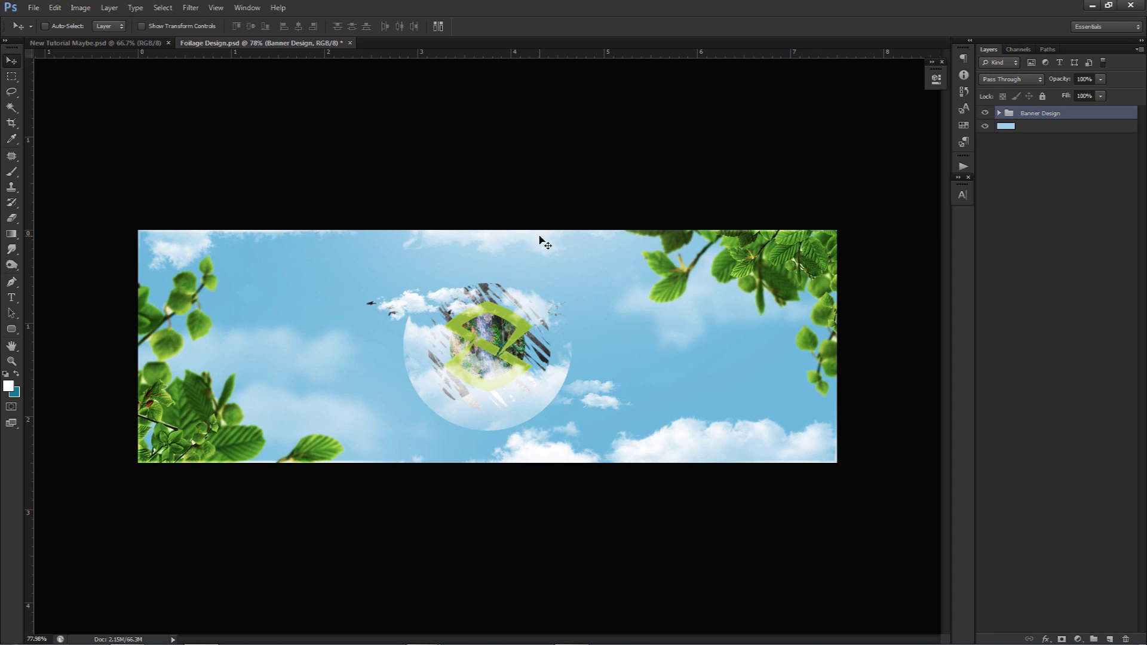
left_click(999, 113)
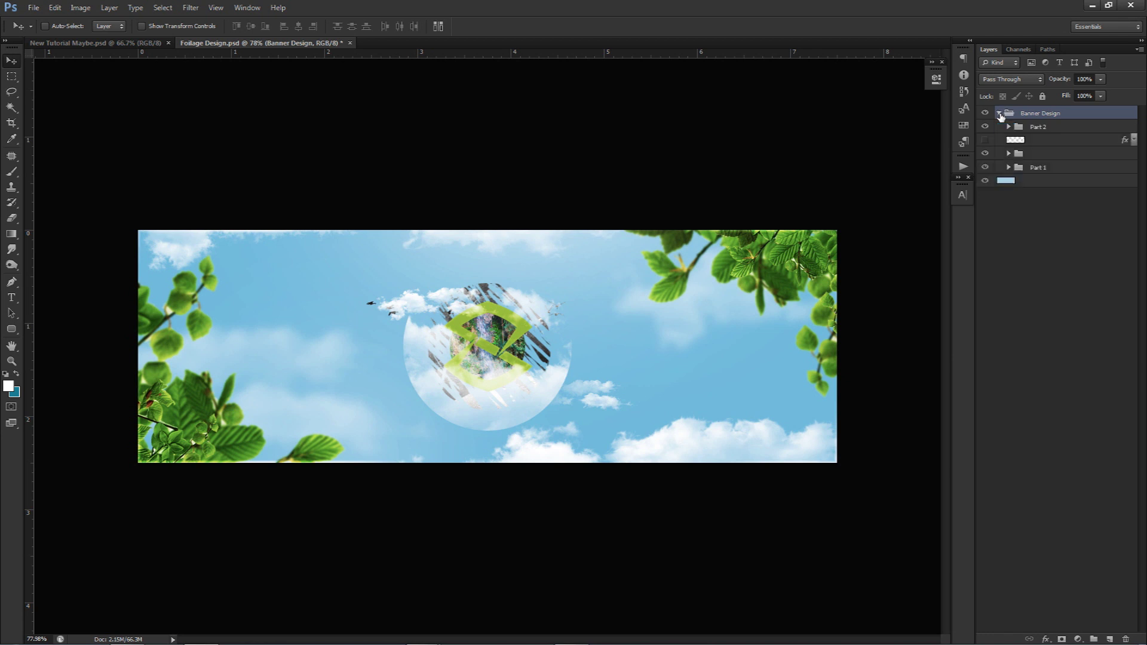
left_click(986, 153)
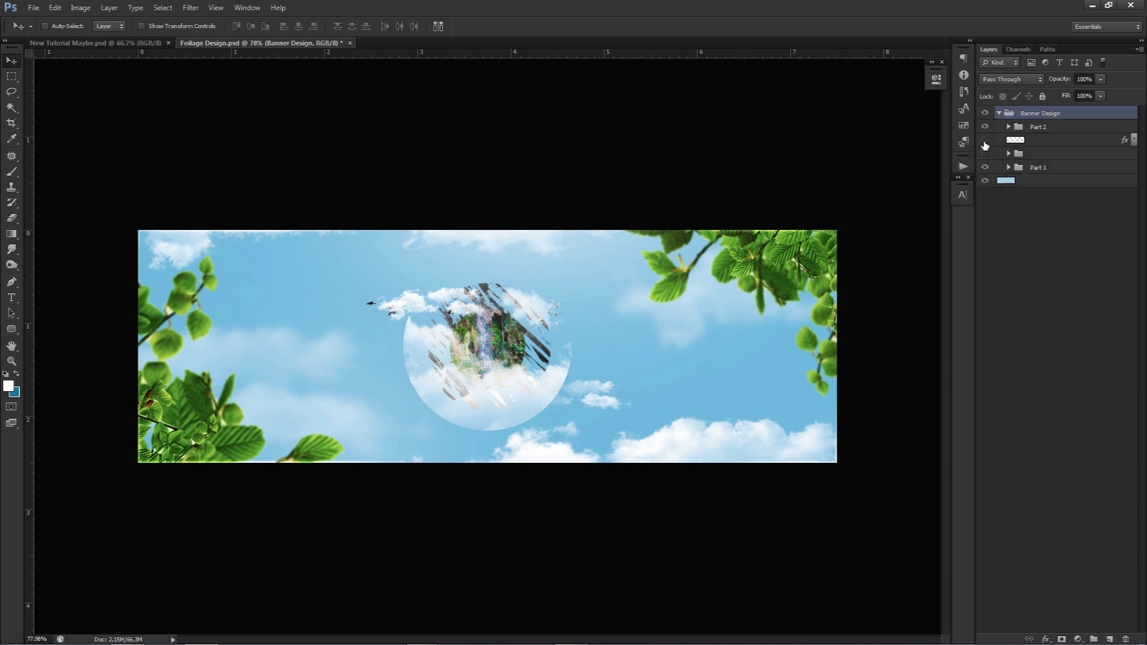
left_click(986, 140)
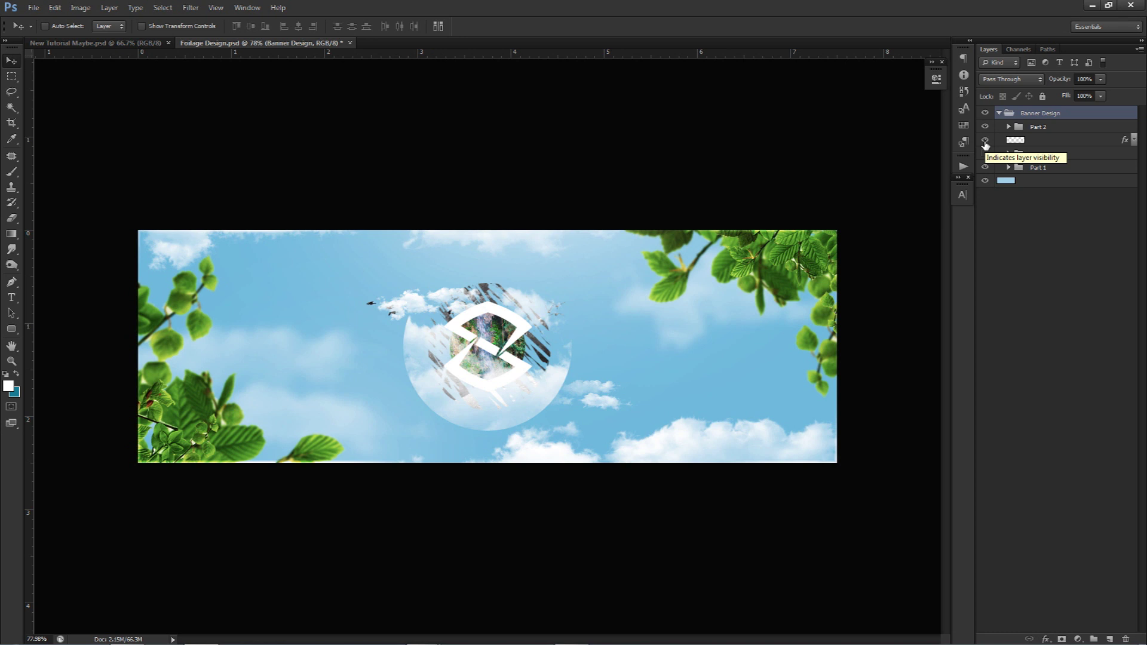
left_click(986, 140)
left_click(986, 153)
left_click(985, 140)
left_click(985, 141)
left_click(985, 141)
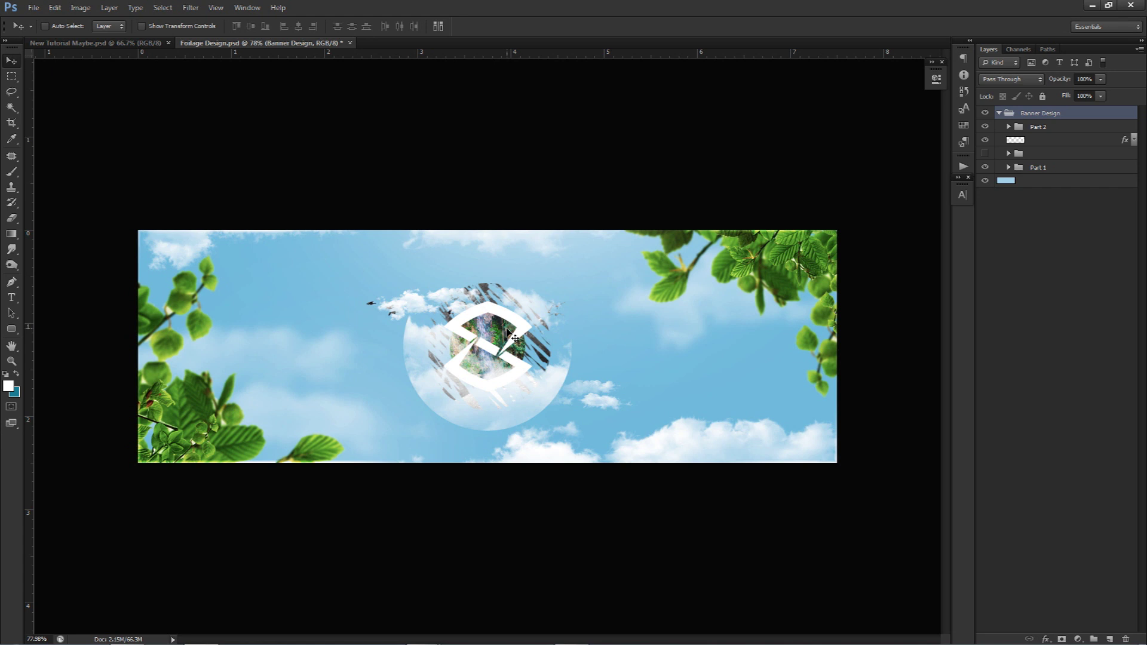
Collapse and hide the Banner Design group and select the light blue background layer
left_click(999, 113)
left_click(985, 113)
left_click(1034, 126)
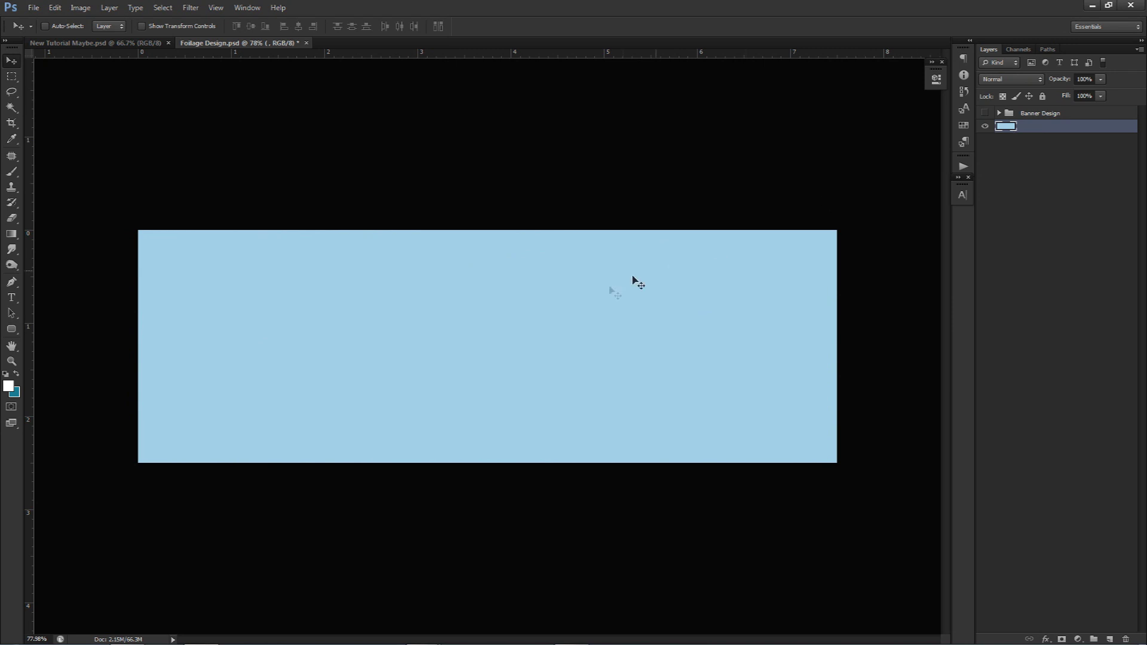
Set the foreground colour to the light blue a2d0e8 sampled from the banner background
left_click(9, 386)
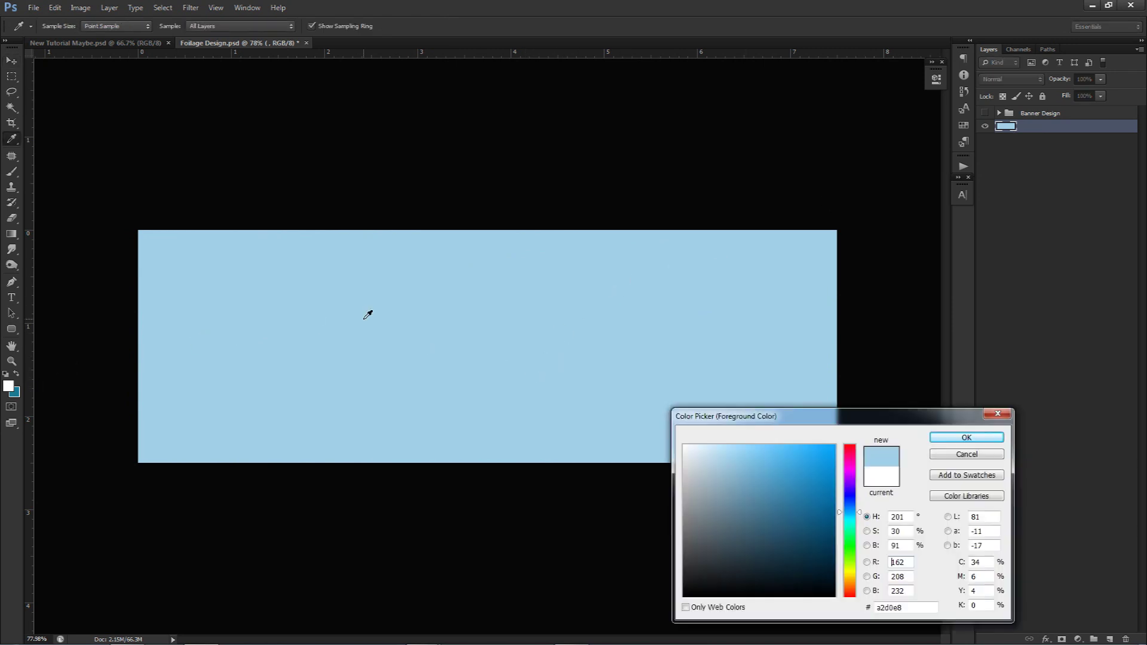
left_click(368, 314)
left_click(965, 438)
key("v")
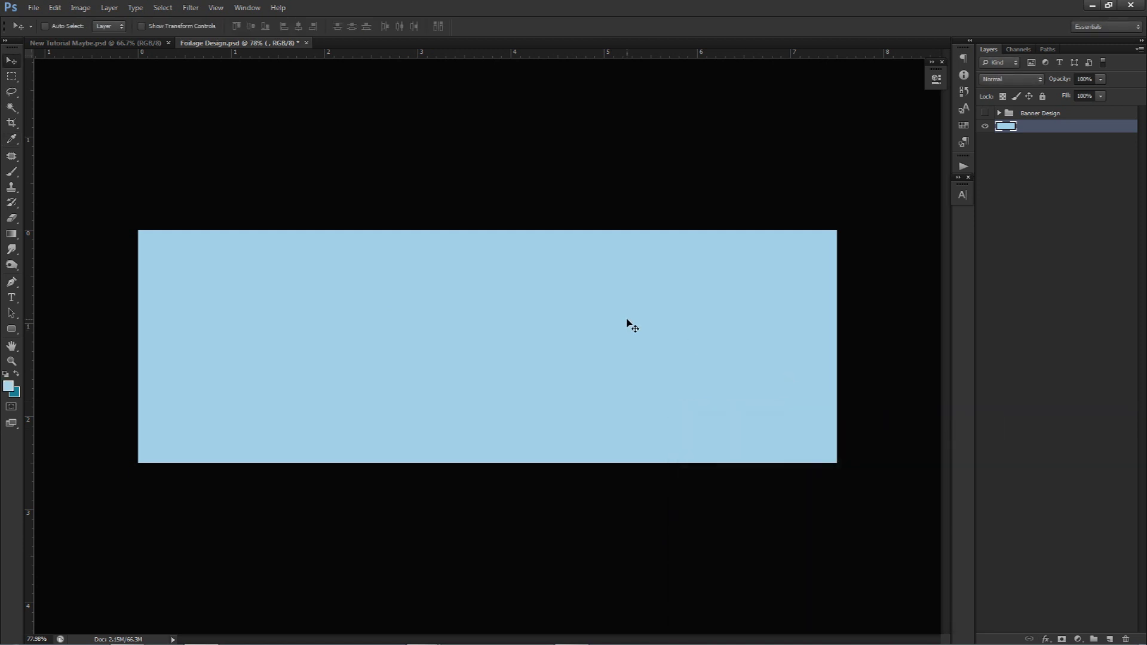
Place the foliage-frame-with-summer-leaves image above the background layer and rasterize it
mouse_move(423, 632)
left_click_drag(858, 292, 522, 232)
left_click(600, 25)
right_click(1053, 124)
left_click(1051, 253)
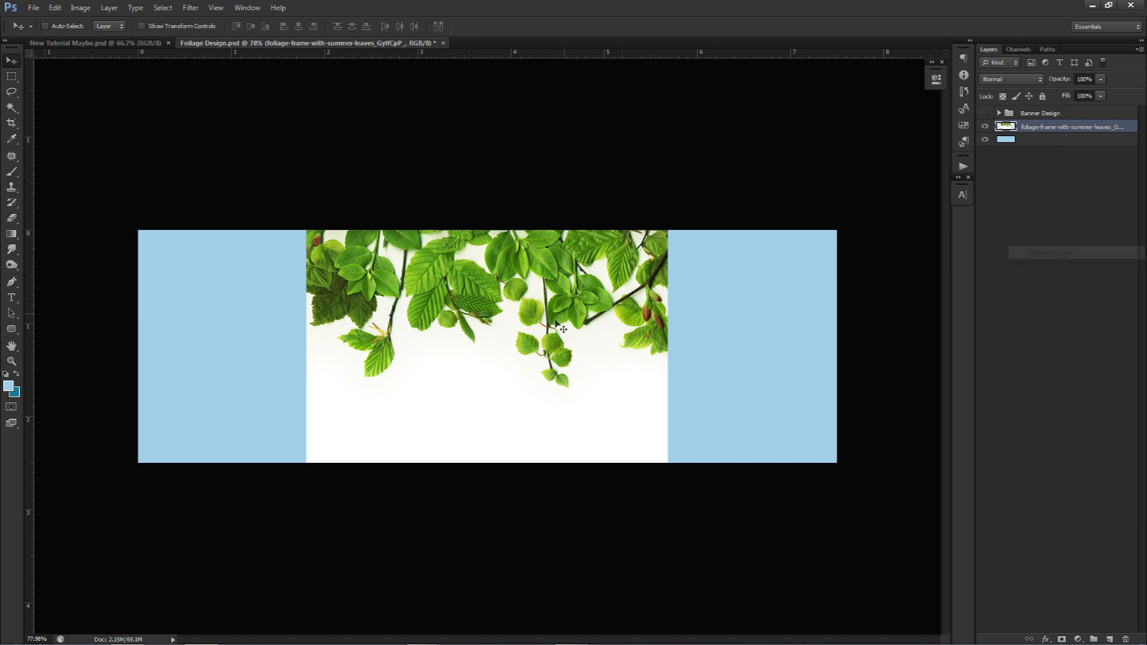
Delete the white area below the leaves with the Magic Wand and set the wand's tolerance to 30
key("w")
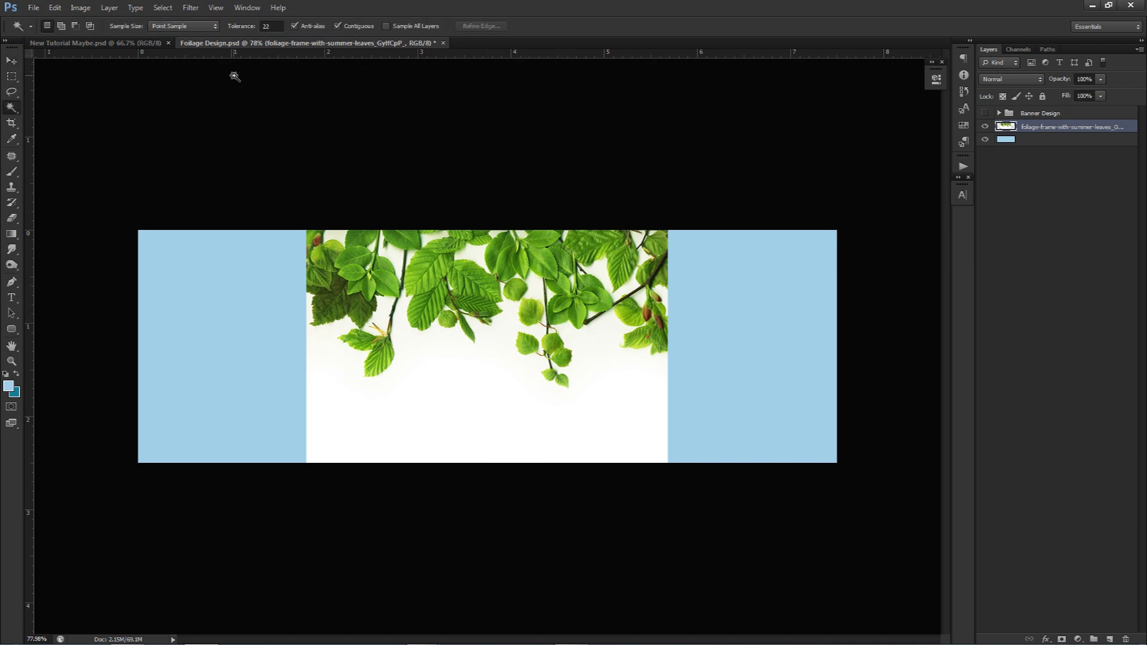
right_click(16, 111)
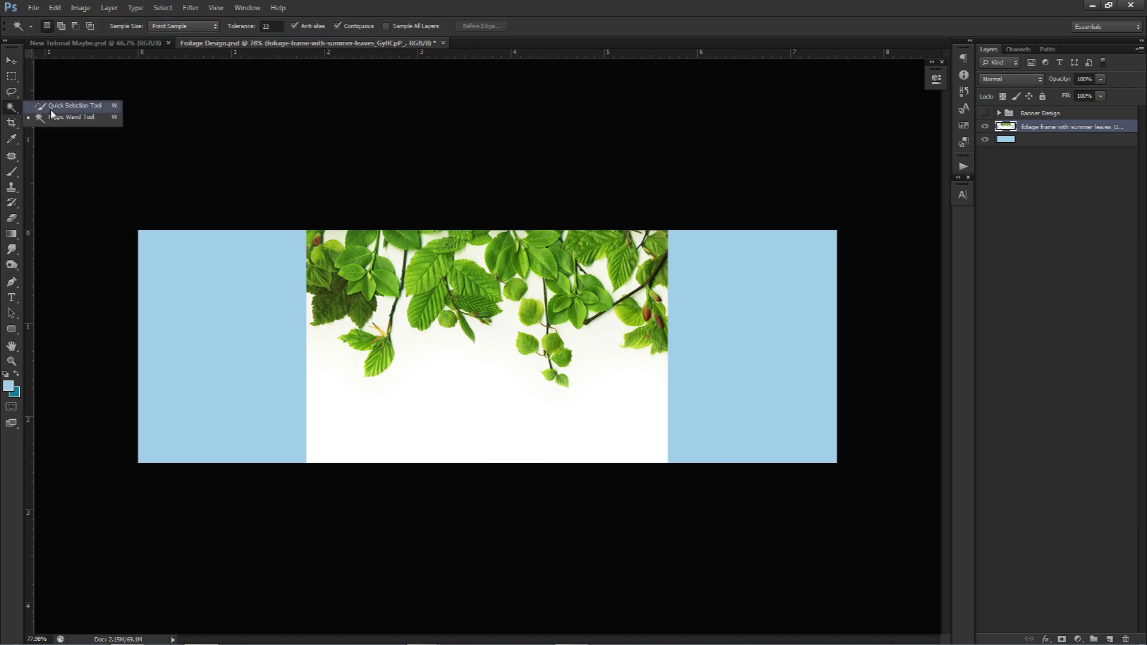
left_click(50, 107)
right_click(15, 110)
left_click(46, 118)
left_click(422, 360)
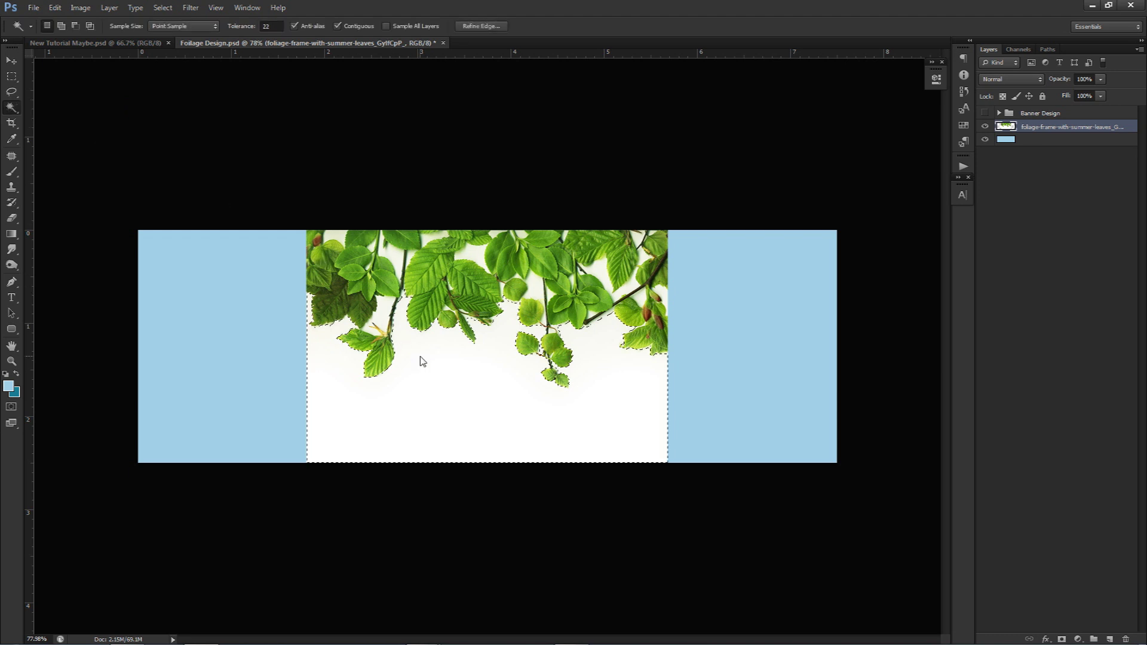
double_click(266, 25)
type("30")
key("Delete")
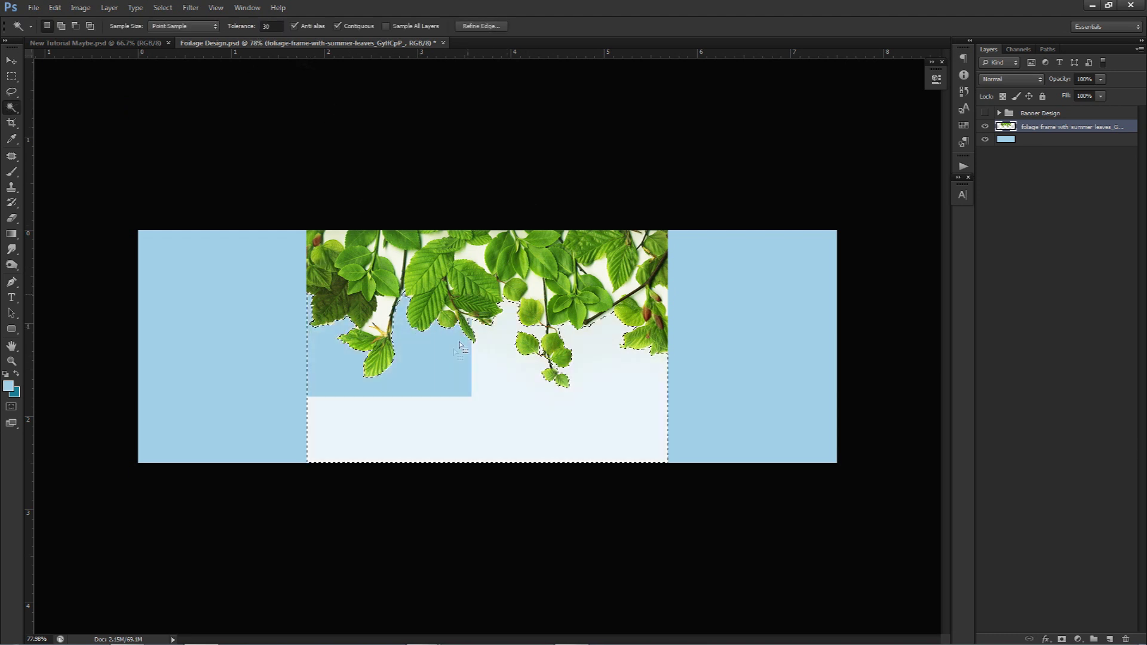
key("ctrl+d")
Delete the white gaps enclosed between the leaves and stems in the left half of the foliage
left_click(395, 298)
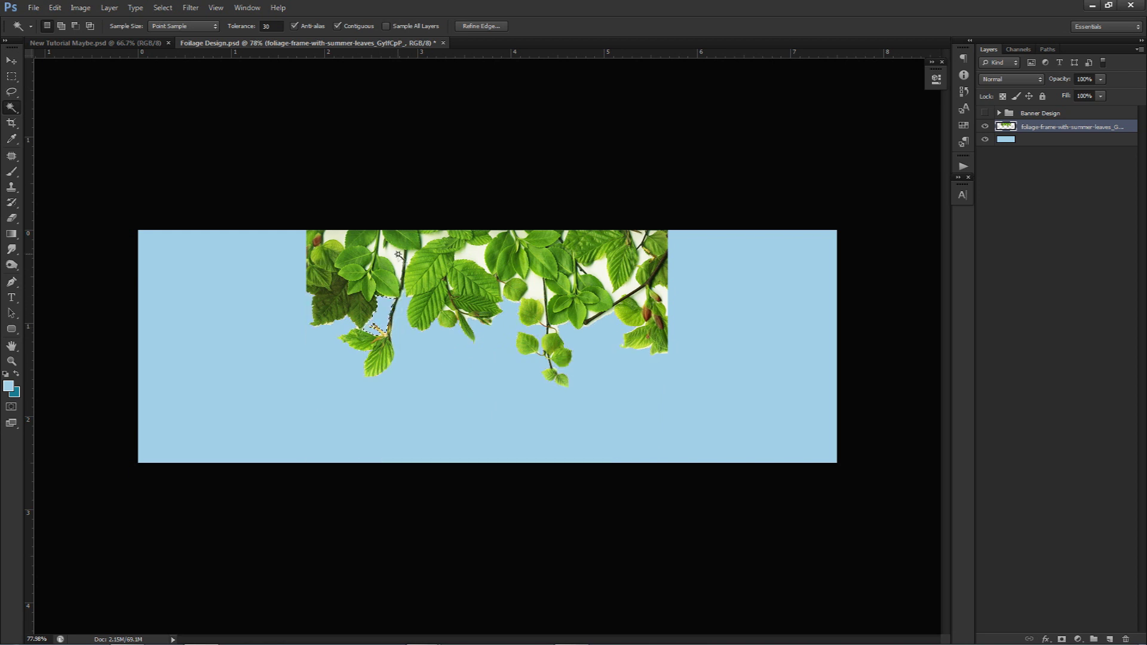
key("Delete")
left_click(332, 239)
key("Delete")
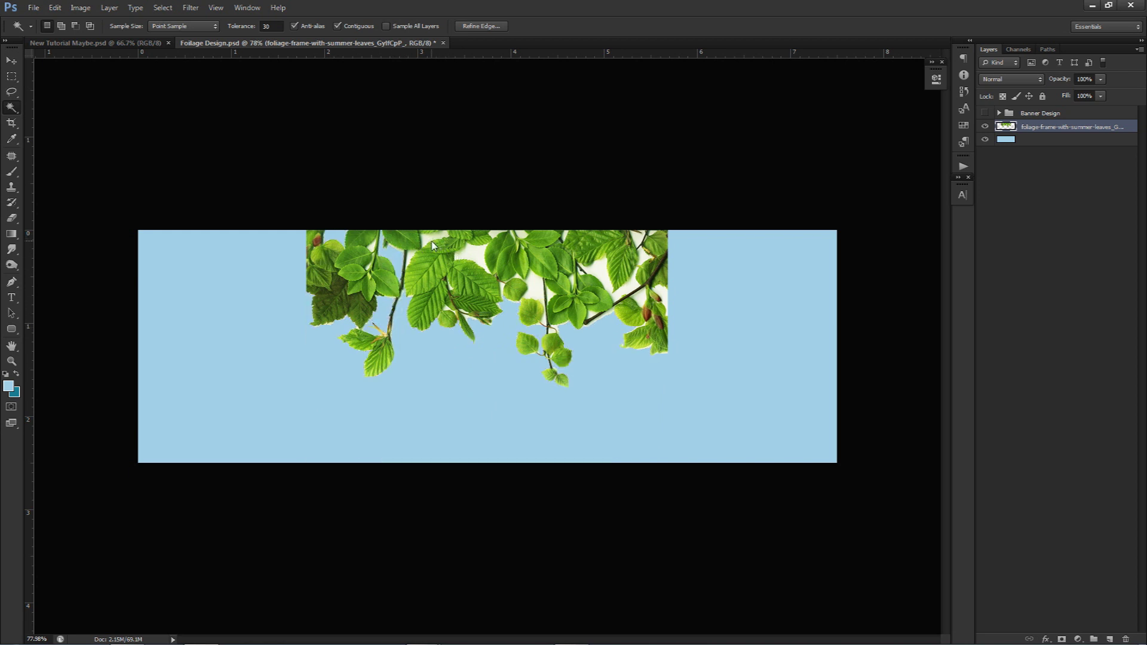
left_click(411, 257)
key("Delete")
left_click(487, 248)
key("Delete")
Delete the white gaps between the leaves and branches in the right half of the foliage
left_click(534, 287)
key("Delete")
left_click(629, 287)
key("Delete")
left_click(641, 297)
key("Delete")
left_click(664, 294)
key("Delete")
left_click(647, 255)
key("Delete")
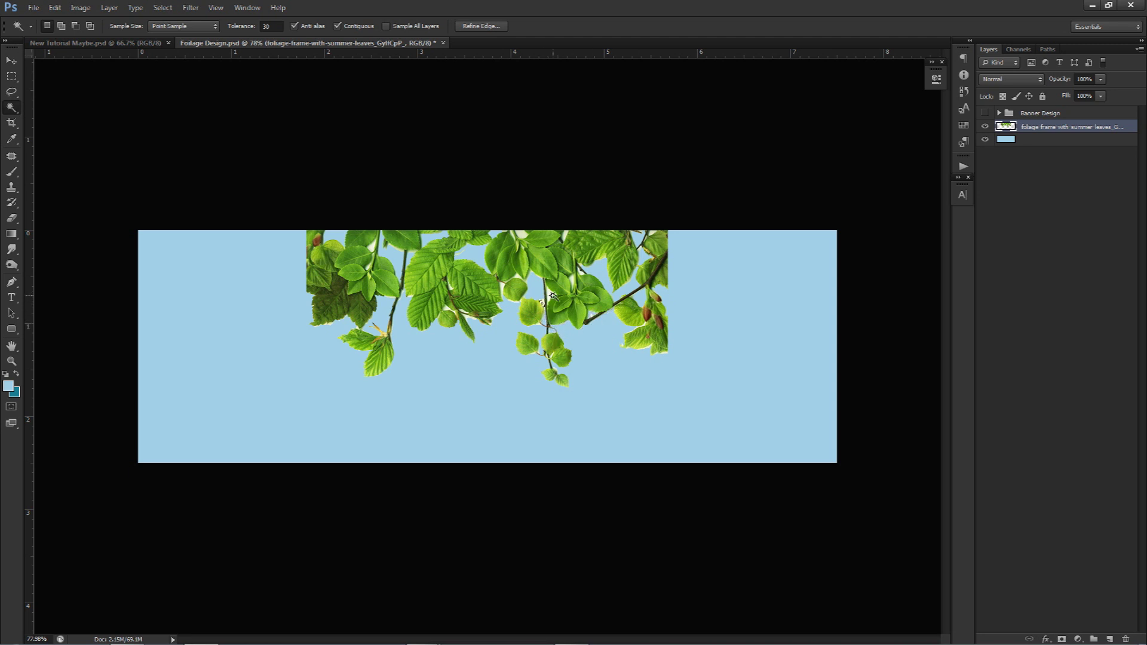
Delete the remaining white patches around the small round leaves hanging in the middle of the foliage
left_click(503, 290)
left_click(514, 299)
left_click(541, 304)
key("Delete")
left_click(540, 324)
left_click(545, 302)
key("ctrl+d")
Delete the small white patches around the stem and buds beneath the large serrated leaves
scroll(464, 318, "up", 7)
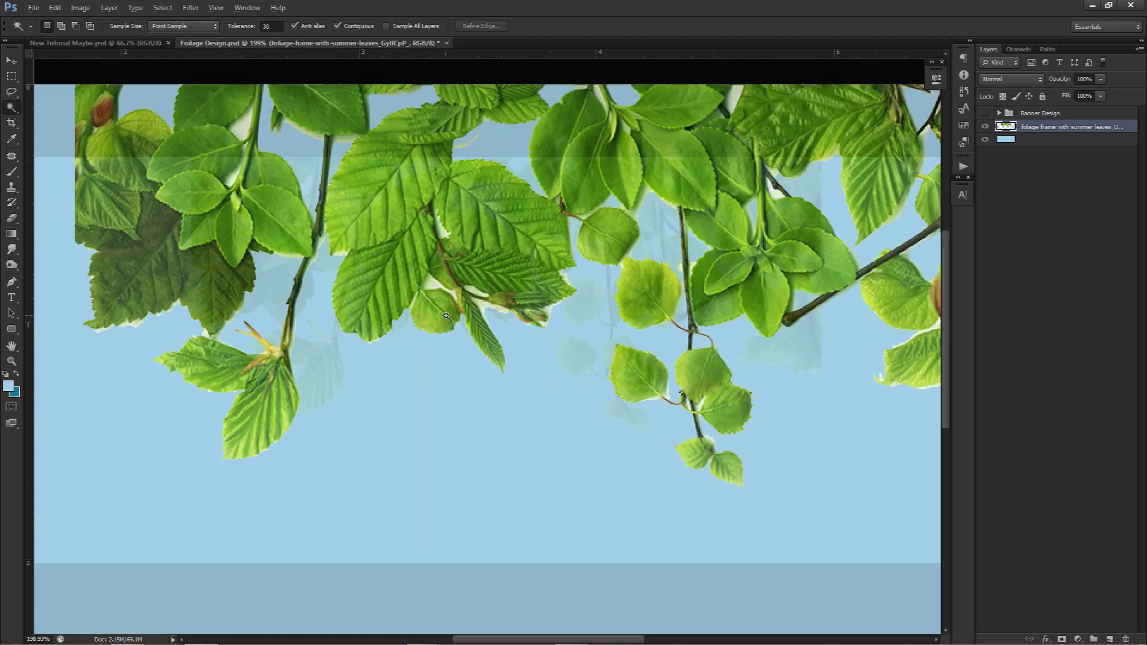
left_click(435, 271)
key("Delete")
key("ctrl+d")
left_click(501, 311)
key("Delete")
key("ctrl+d")
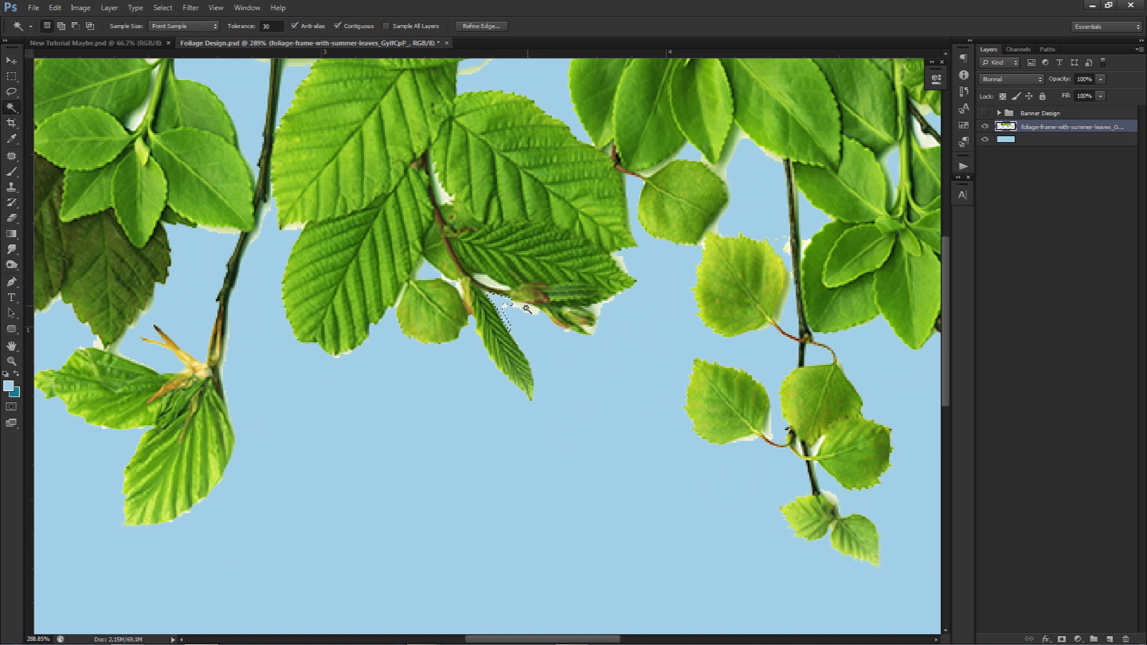
Delete the white fringe between the serrated leaf tip and the hanging round leaves
left_click(622, 266)
key("Delete")
key("ctrl+d")
left_click(728, 189)
key("Delete")
key("ctrl+d")
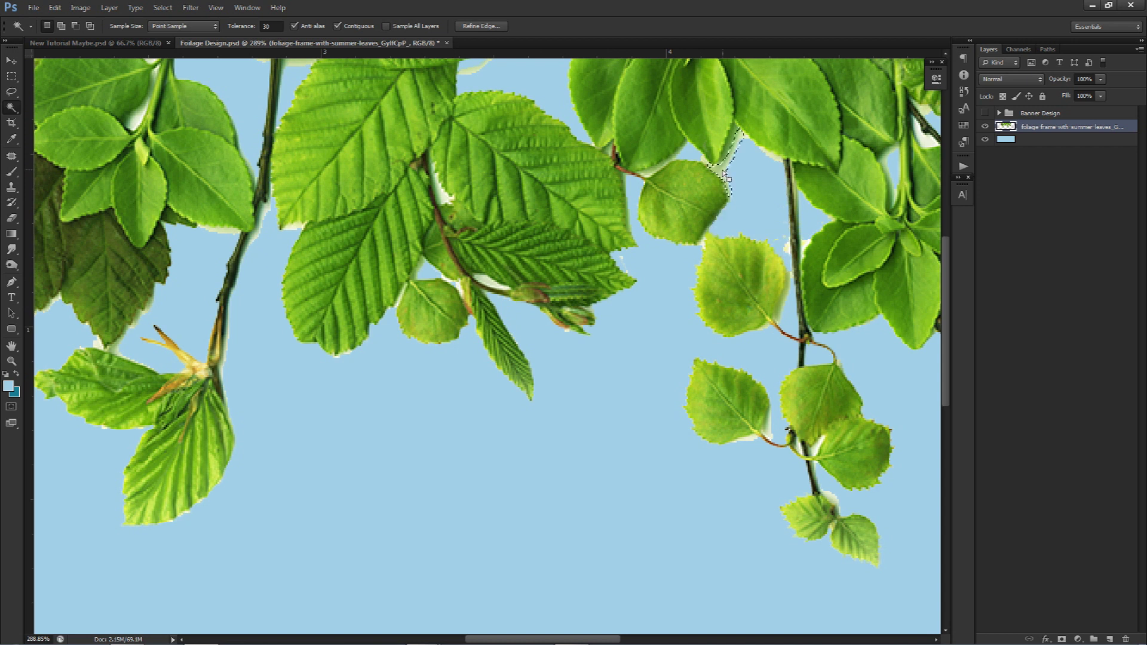
left_click(771, 154)
key("Delete")
key("ctrl+d")
left_click(786, 245)
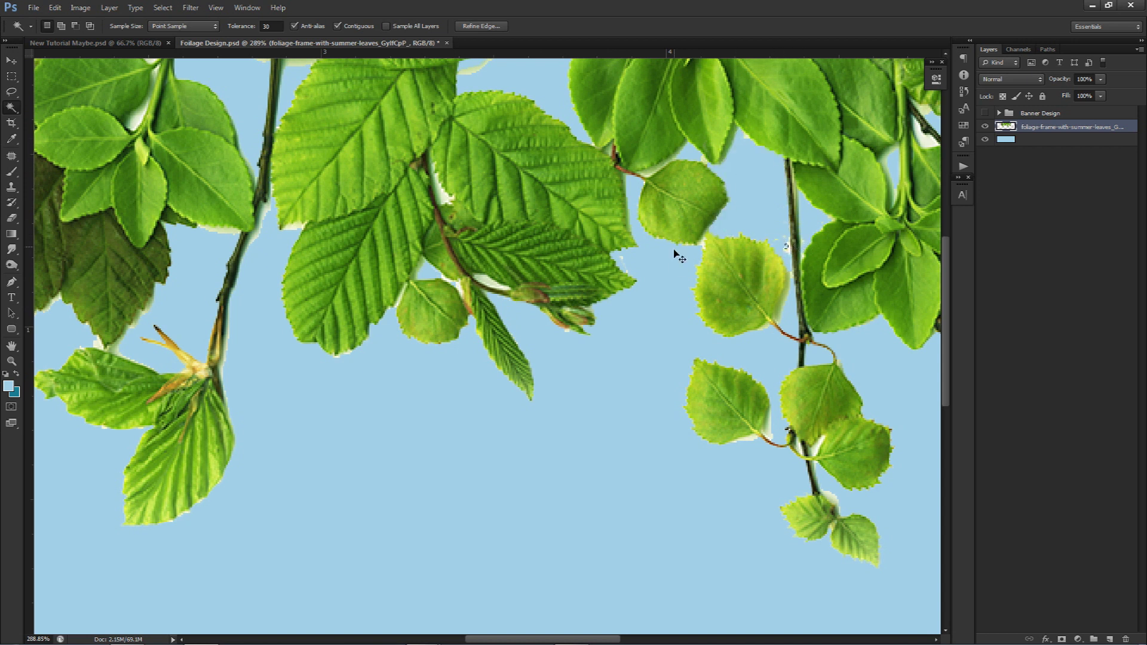
Erase the stray white specks around the serrated leaf tip and the round leaves with the Eraser
key("v")
key("ctrl+0")
scroll(662, 303, "up", 5)
key("e")
left_click_drag(684, 273, 553, 254)
left_click_drag(673, 242, 658, 544)
mouse_move(634, 246)
left_mouse_down()
mouse_move(654, 248)
mouse_move(630, 259)
left_mouse_up()
left_click(630, 259)
left_click_drag(816, 222, 813, 223)
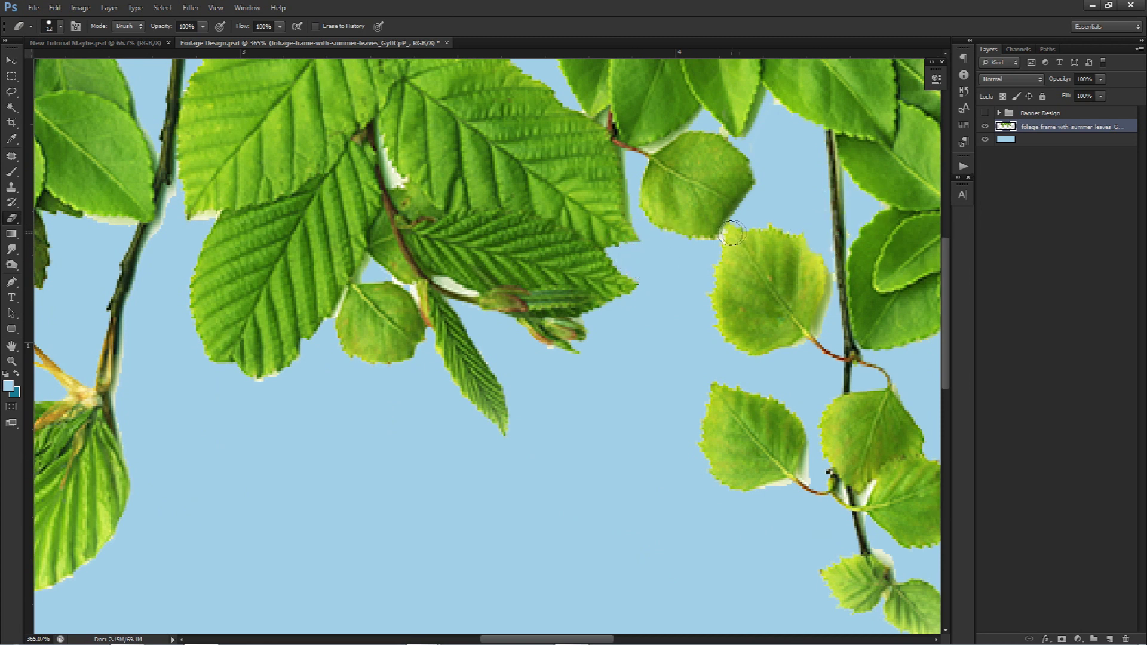
Delete the leftover white slivers beside the upper leaves and stems in the left part of the foliage
key("v")
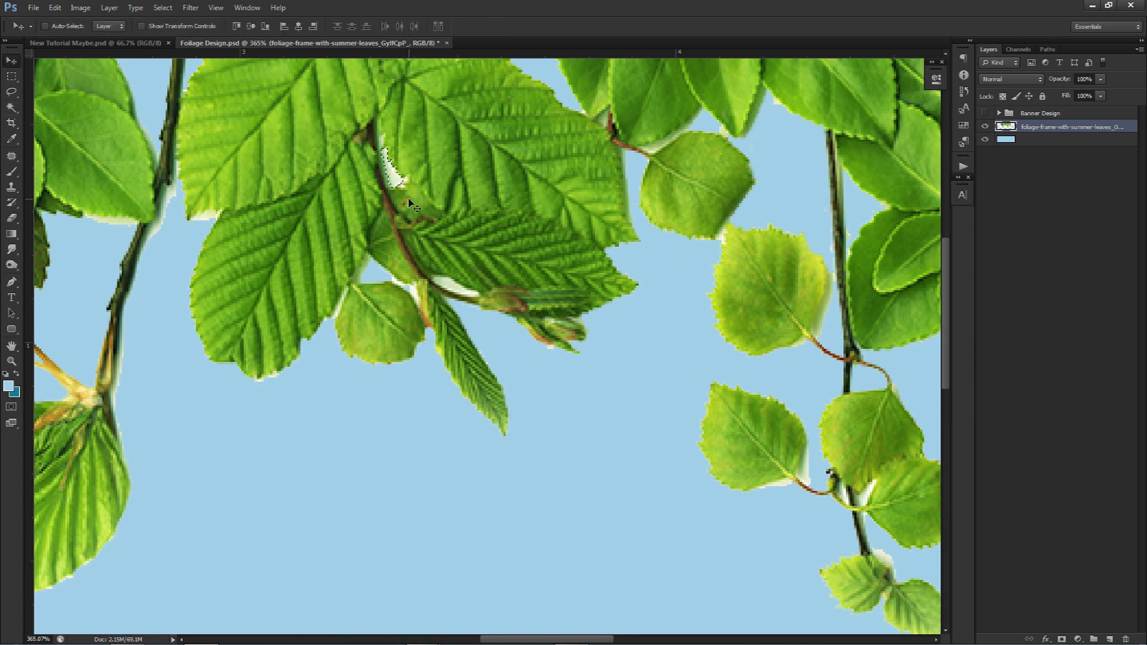
scroll(556, 274, "down", 2)
scroll(556, 273, "down", 4)
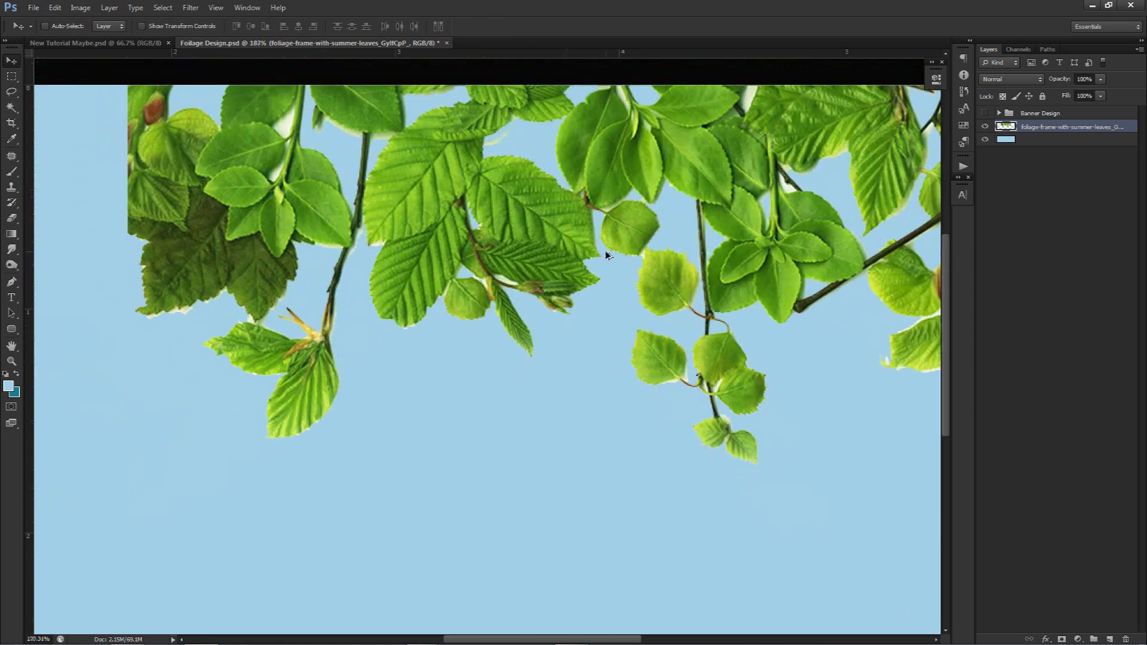
scroll(388, 149, "up", 5)
key("w")
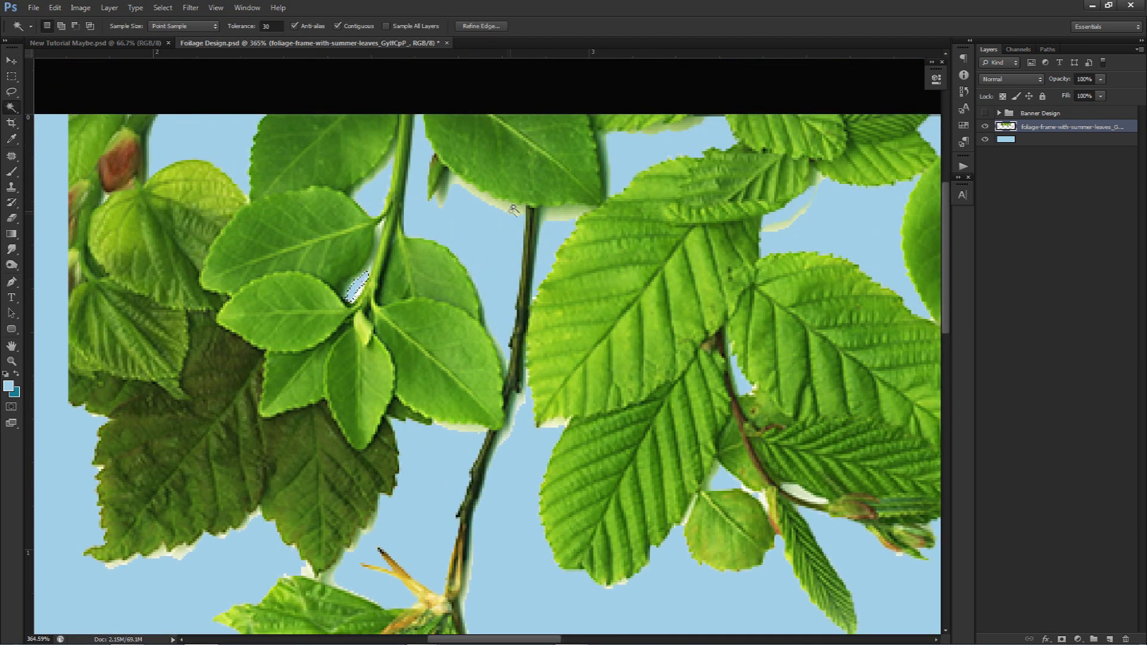
left_click(556, 213)
left_click(783, 228)
key("Delete")
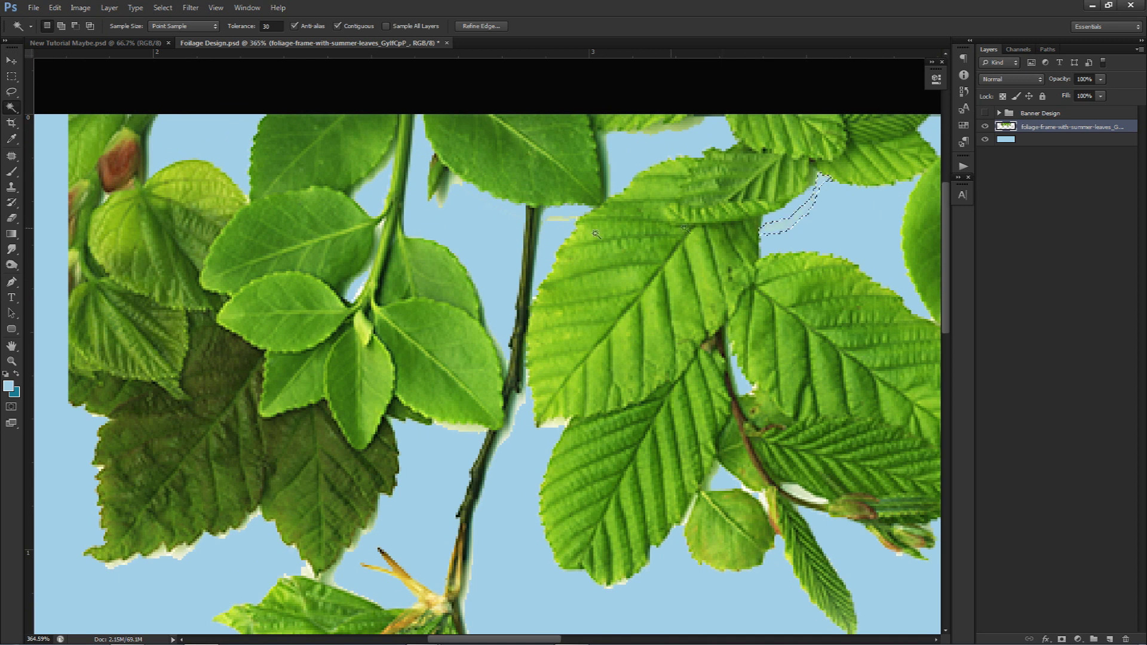
left_click(559, 220)
key("Delete")
key("ctrl+d")
key("v")
scroll(676, 294, "down", 9)
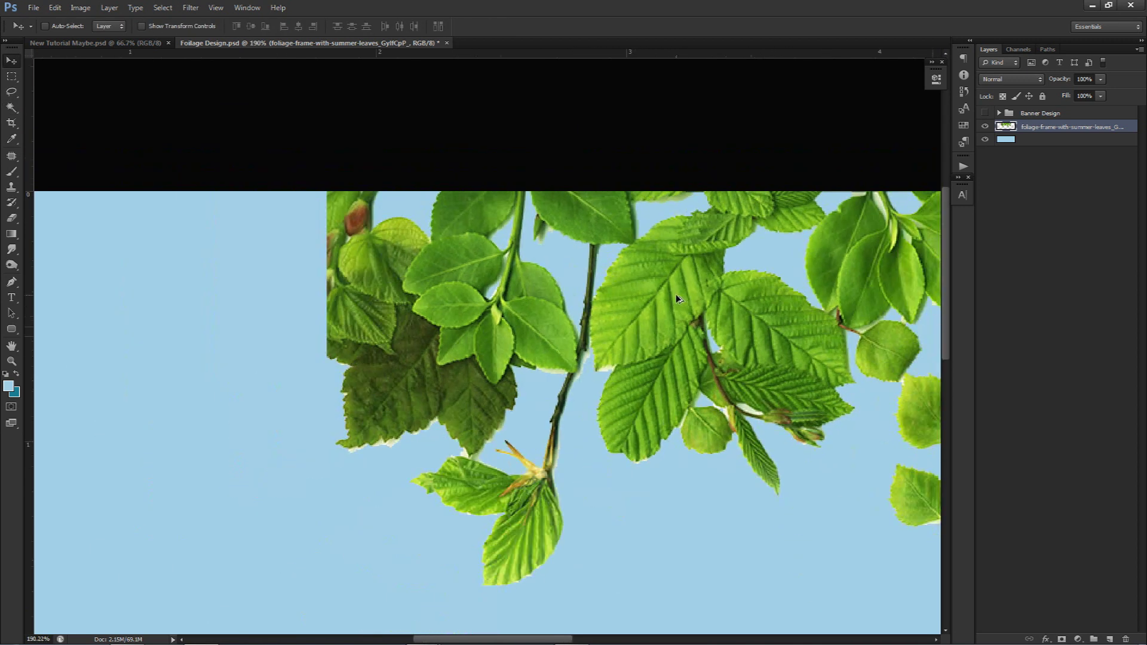
scroll(672, 295, "up", 1)
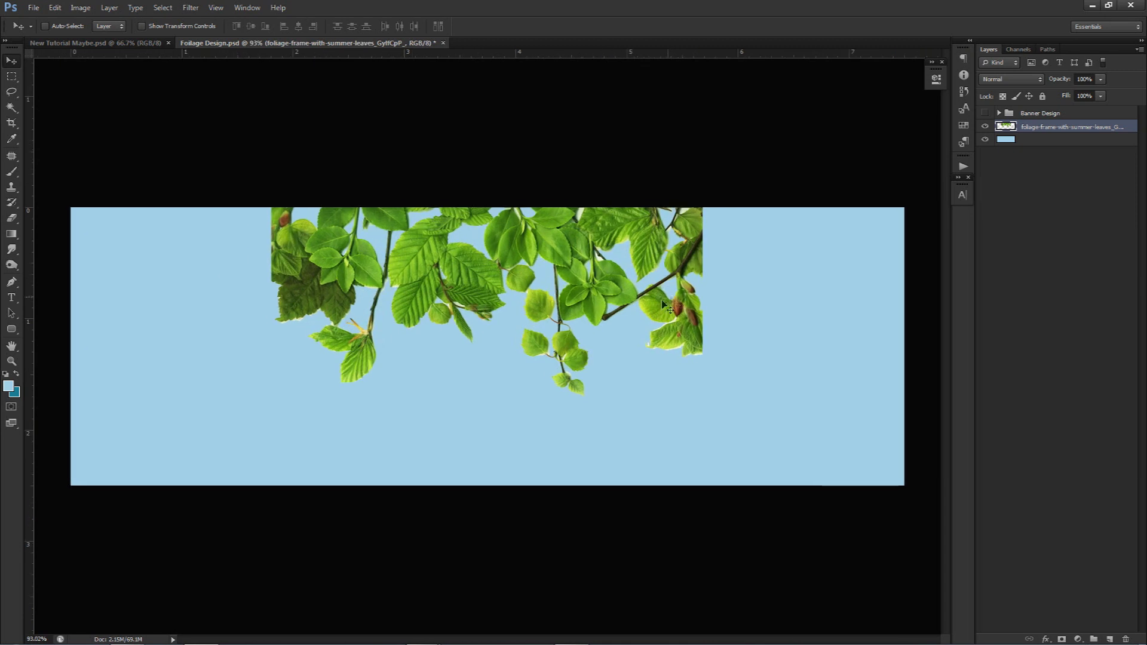
Move the foliage away from the banner's top edge and erase the cut-off bud at its upper-left end
left_click_drag(532, 288, 538, 282)
key("e")
scroll(450, 248, "up", 4)
mouse_move(422, 237)
left_mouse_down()
mouse_move(440, 236)
mouse_move(446, 215)
left_mouse_up()
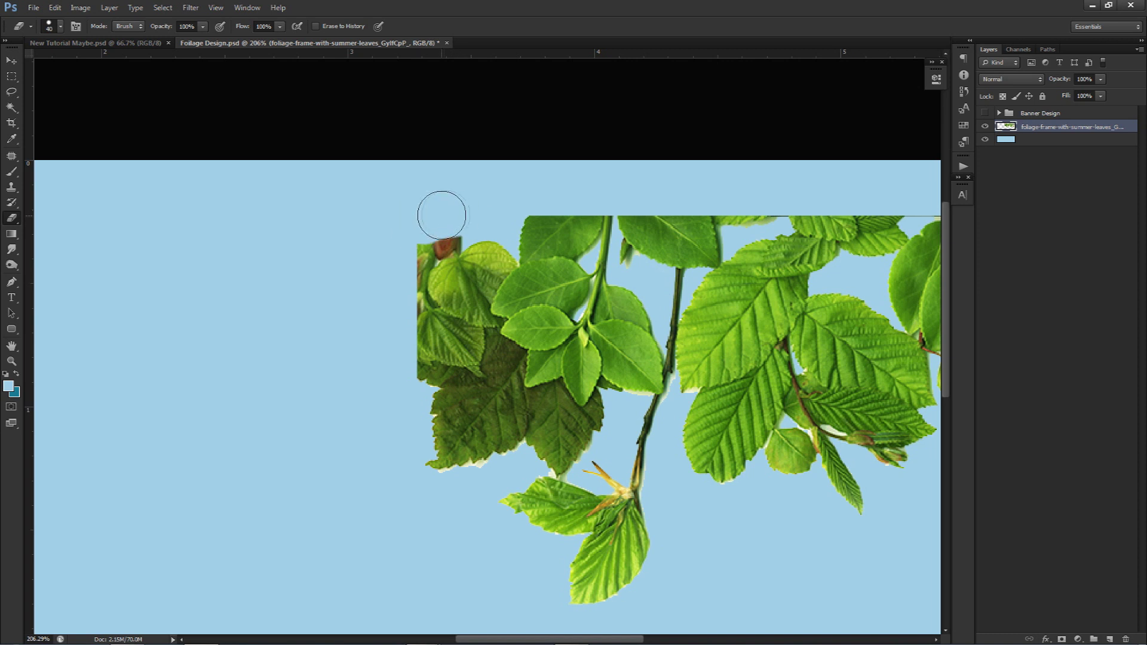
scroll(415, 235, "up", 2)
Trace a closed Pen path along the leaf outlines around the cropped straight edge at the foliage's left end
key("p")
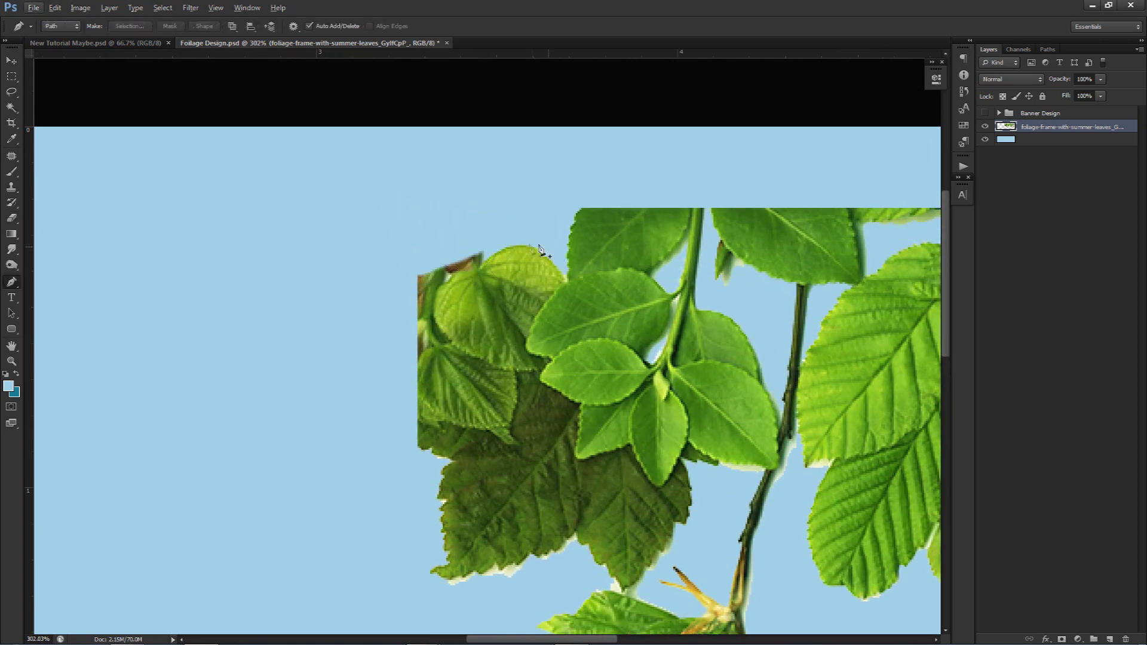
left_click(523, 245)
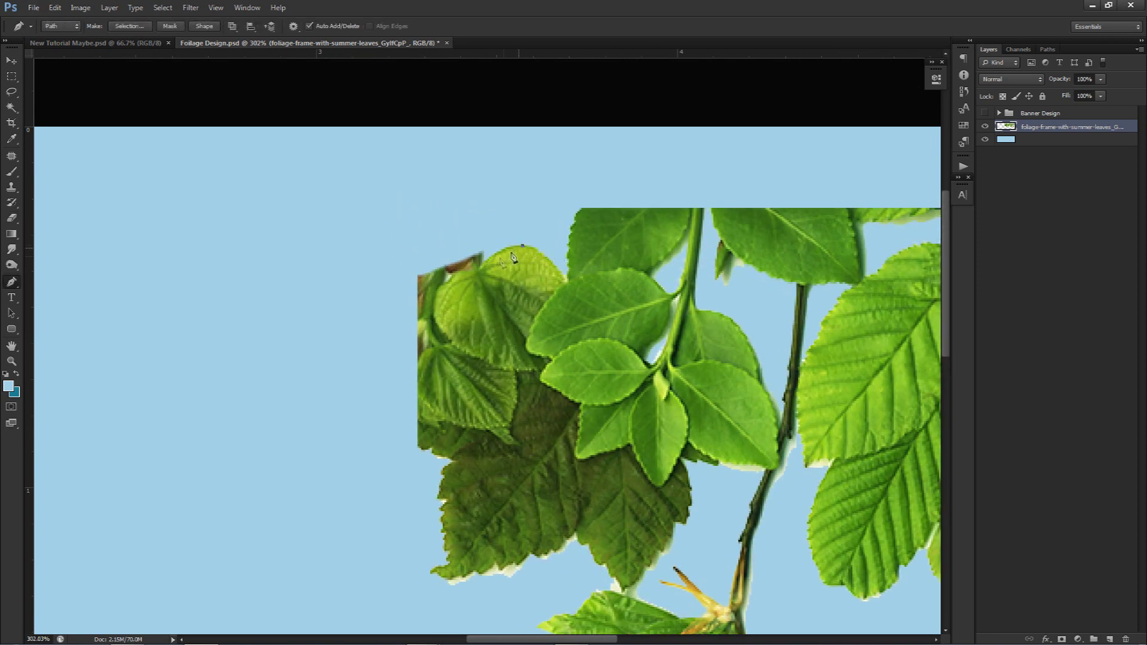
left_click(455, 272)
left_click(450, 342, "alt")
left_click_drag(416, 371, 415, 380)
left_click(413, 401)
left_click_drag(486, 428, 530, 429)
left_click(486, 428, "alt")
left_click(486, 433)
left_click(452, 453)
left_click(419, 463)
left_click_drag(376, 450, 375, 441)
left_click_drag(345, 245, 348, 231)
left_click_drag(453, 197, 530, 211)
left_click(523, 245)
Turn the path into a selection and delete the cropped leaf and stem remains inside it
right_click(548, 258)
left_click(591, 315)
key("Return")
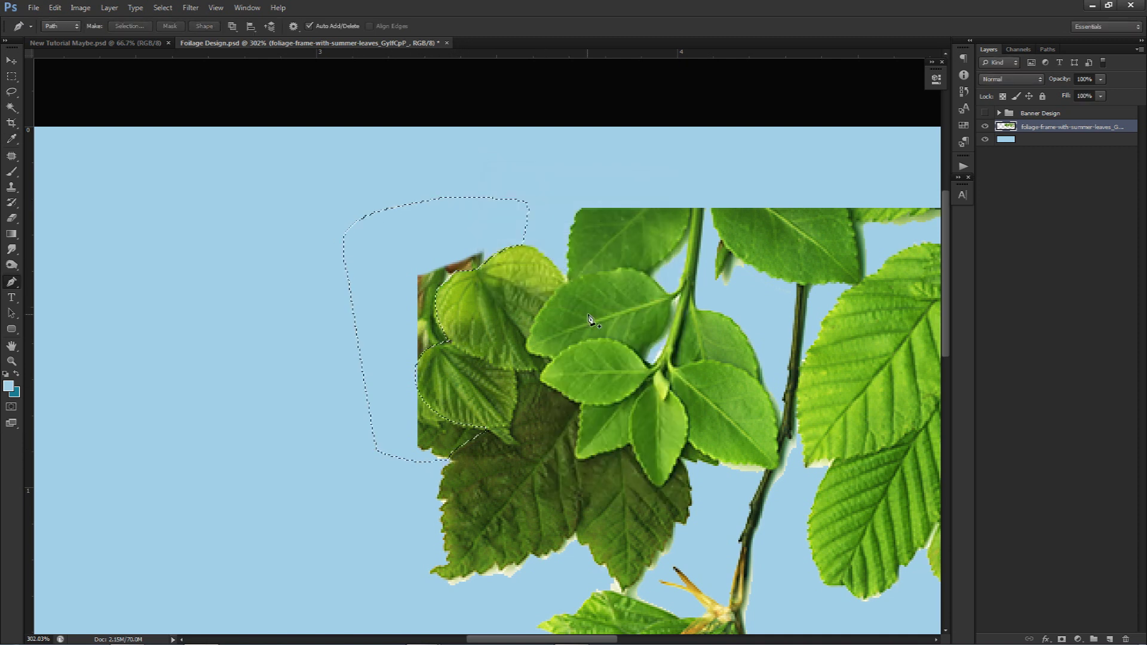
key("ctrl+d")
key("v")
scroll(588, 314, "down", 5)
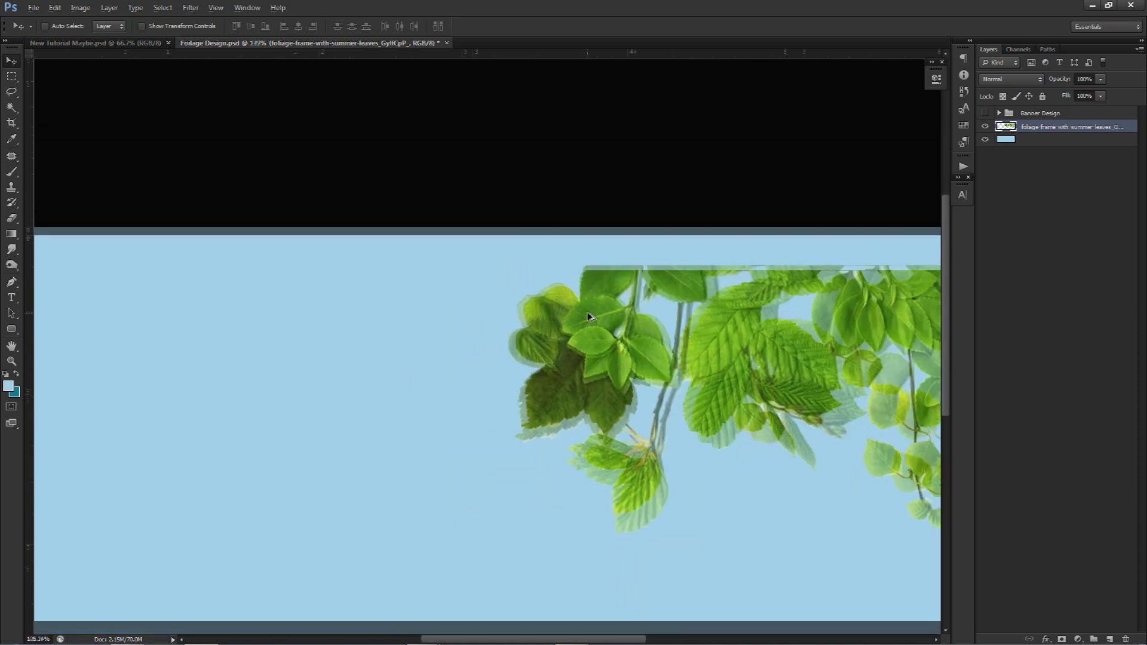
Delete the white fringe along the lower edges of the dark leaves with the Magic Wand
scroll(491, 340, "up", 2)
scroll(460, 356, "up", 2)
key("w")
left_click(452, 352)
left_click(419, 357)
left_click(528, 362)
key("Delete")
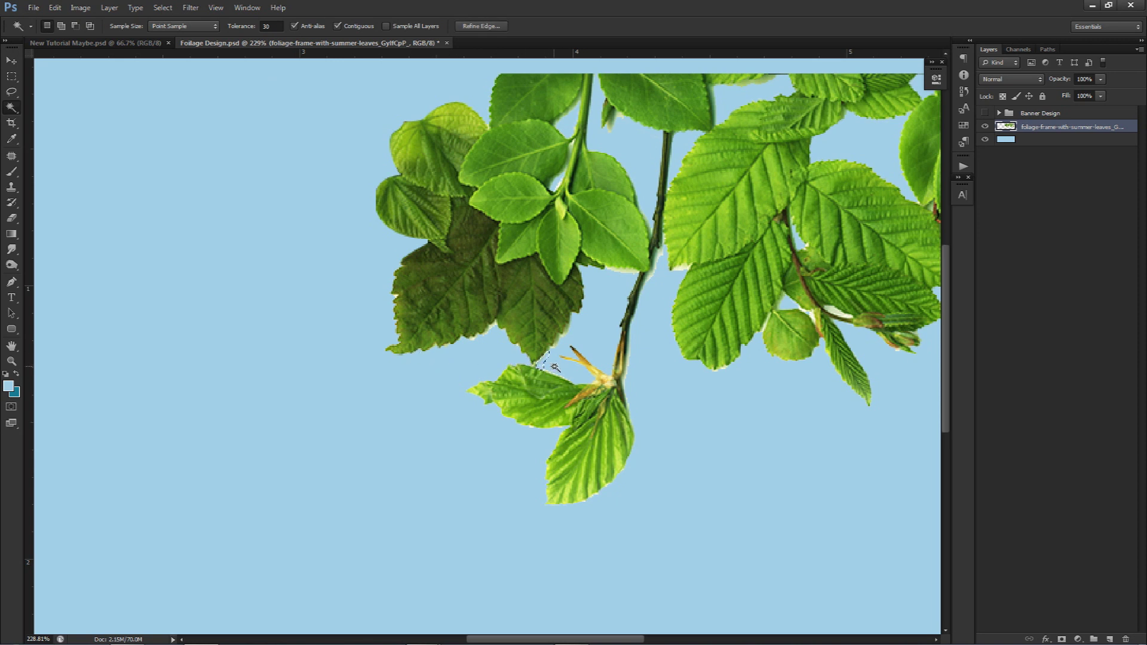
key("ctrl+d")
key("v")
scroll(580, 365, "down", 5)
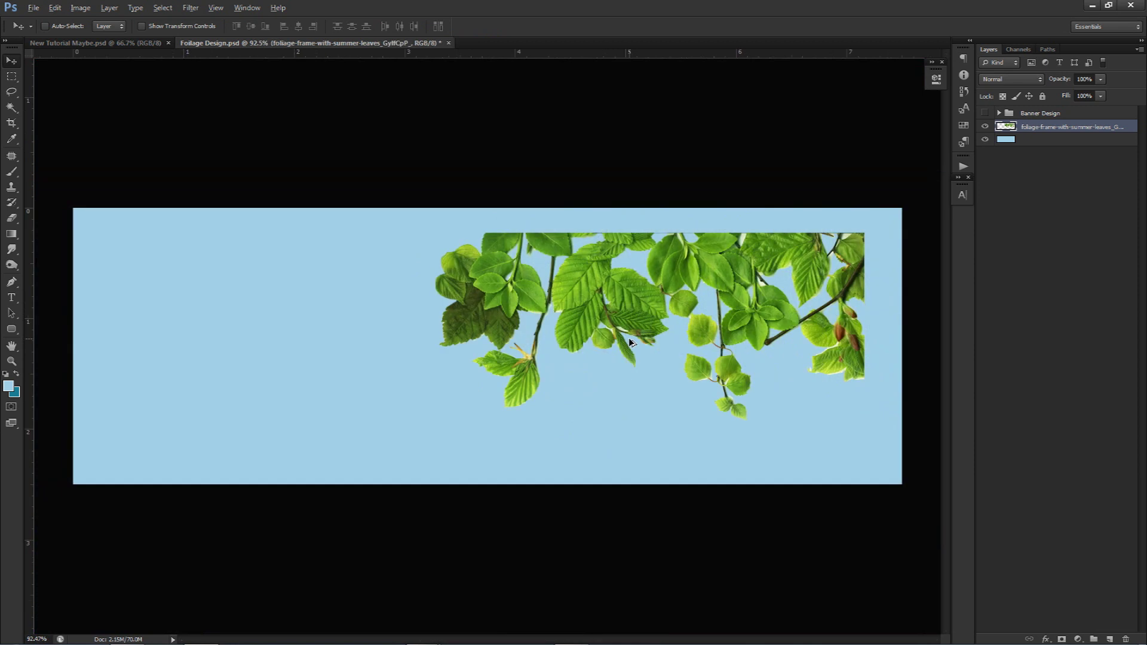
Move the foliage layer up close to the banner's top edge, right of centre
scroll(693, 314, "down", 1)
mouse_move(569, 310)
left_mouse_down()
mouse_move(642, 291)
mouse_move(568, 307)
left_mouse_up()
left_click_drag(637, 319, 612, 316)
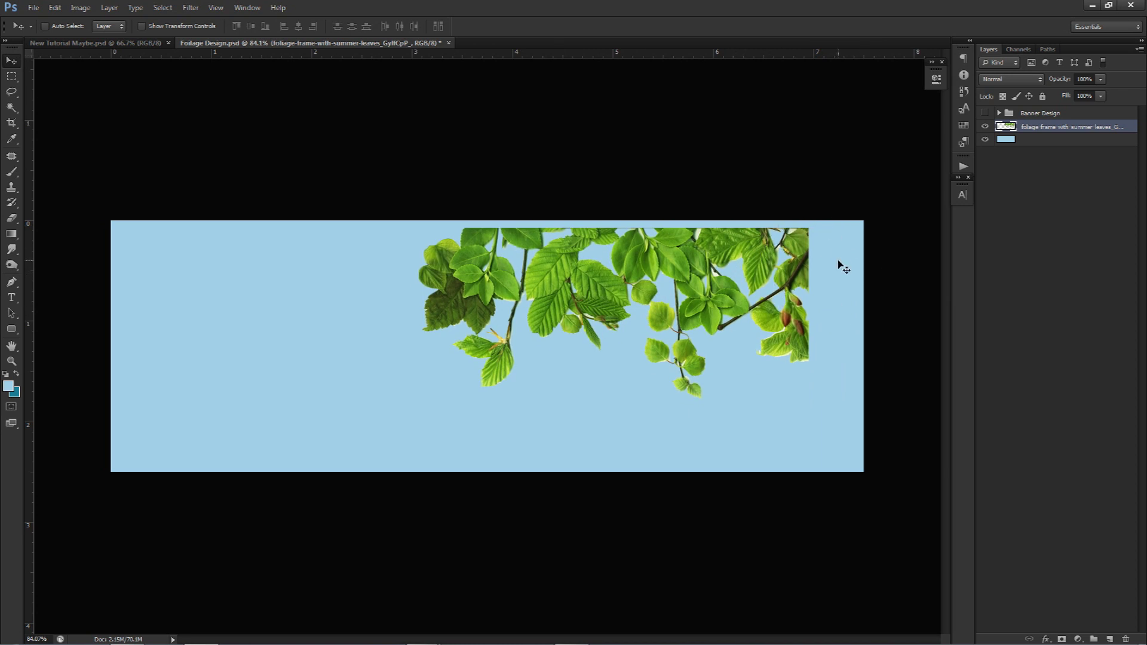
Rotate the foliage layer clockwise and move it into the banner's upper-right corner, with the cropped edges beyond the canvas
key("ctrl+t")
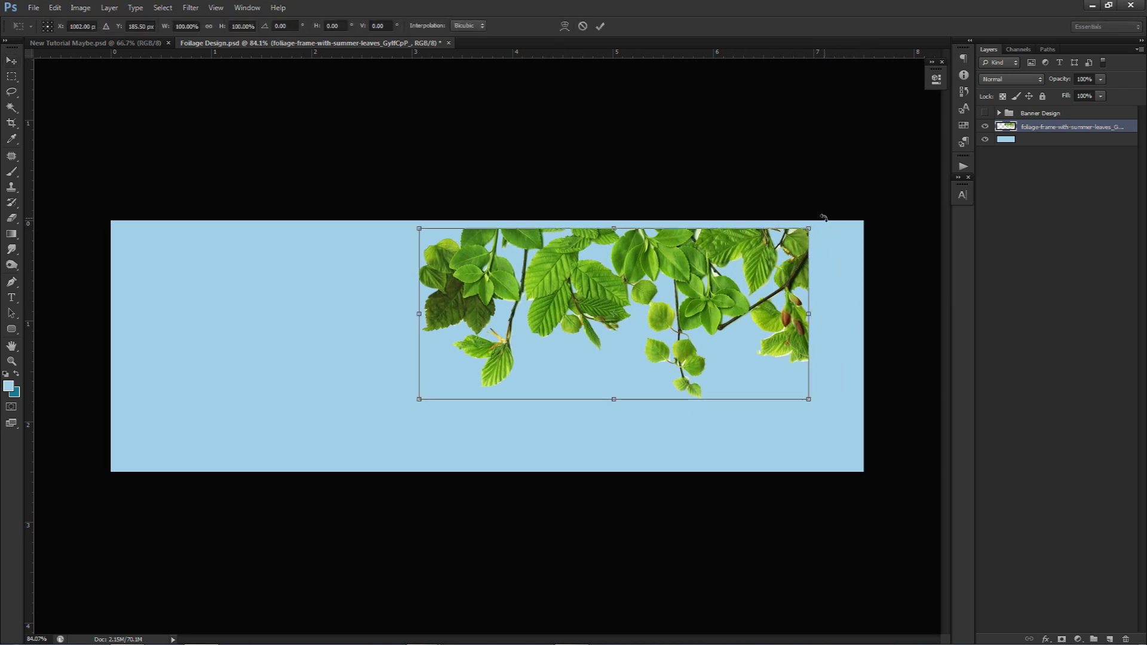
left_click_drag(824, 218, 839, 308)
key("Return")
left_click_drag(774, 327, 836, 312)
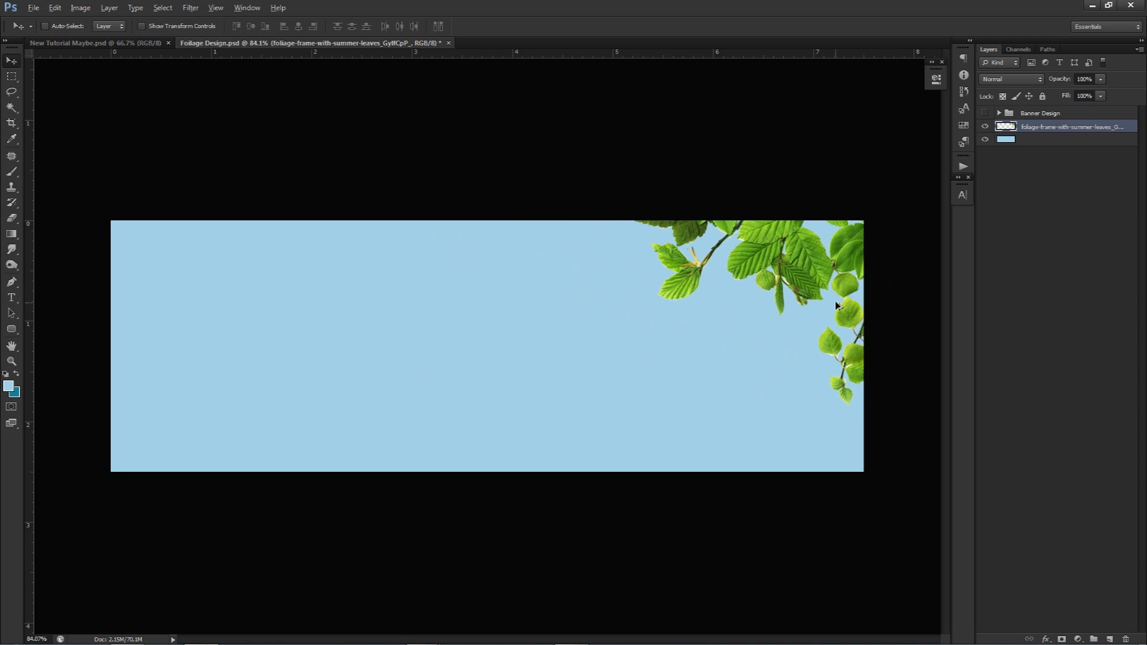
Duplicate the foliage layer, place the copy over the lower-left half of the banner and delete the surplus duplicate
left_click_drag(832, 290, 420, 404)
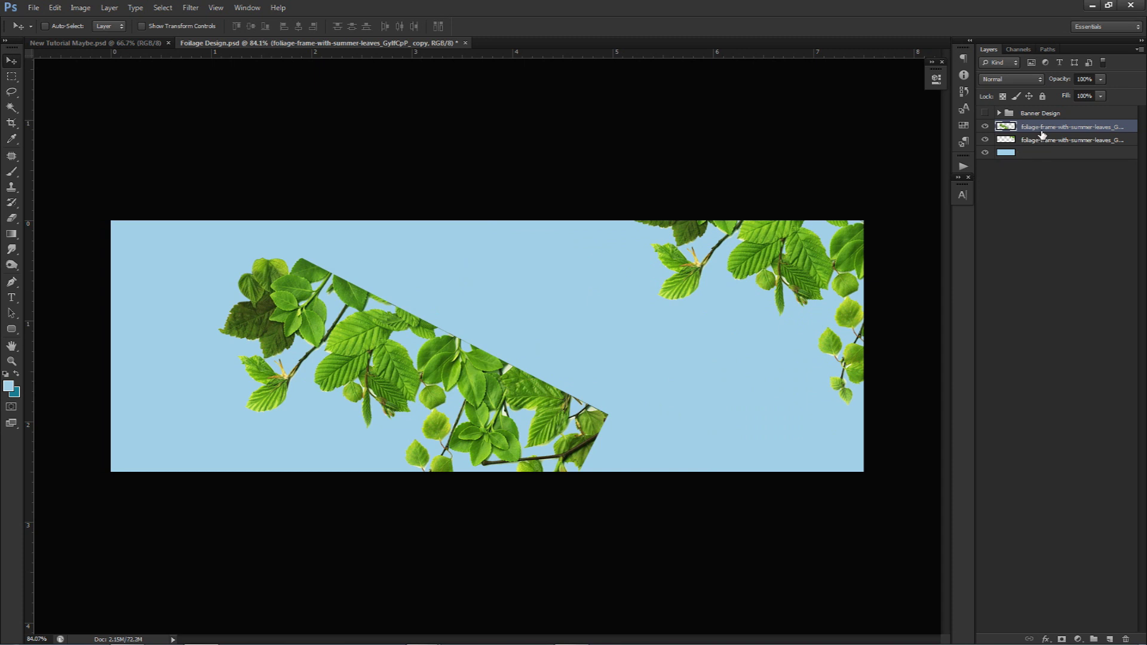
key("ctrl+j")
left_click_drag(687, 278, 797, 245)
key("Delete")
Rotate the foliage copy to about -161° and move it over the banner's lower-left corner
key("ctrl+t")
left_click_drag(636, 300, 183, 394)
left_click_drag(413, 311, 184, 389)
left_click_drag(507, 443, 501, 406)
left_click_drag(245, 483, 162, 334)
left_click_drag(399, 437, 418, 409)
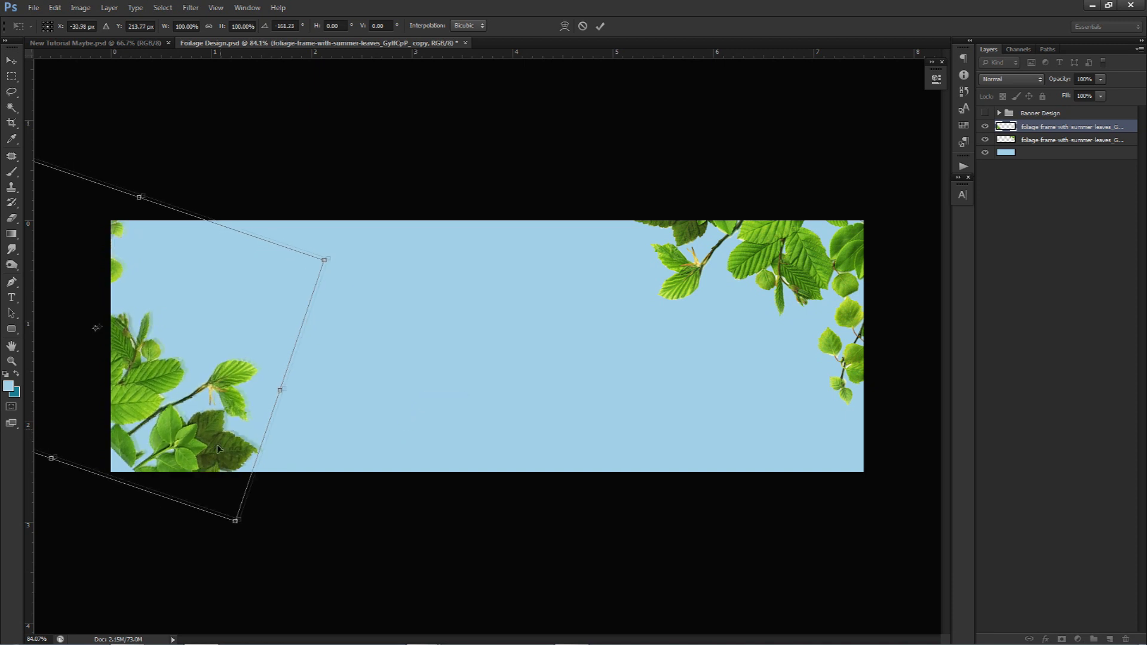
Adjust the foliage copy's rotation to about -176° and settle it along the banner's lower-left edges
left_click_drag(217, 444, 212, 453)
left_click_drag(380, 456, 388, 424)
left_click_drag(210, 431, 201, 455)
left_click_drag(370, 439, 375, 393)
left_click_drag(203, 448, 254, 470)
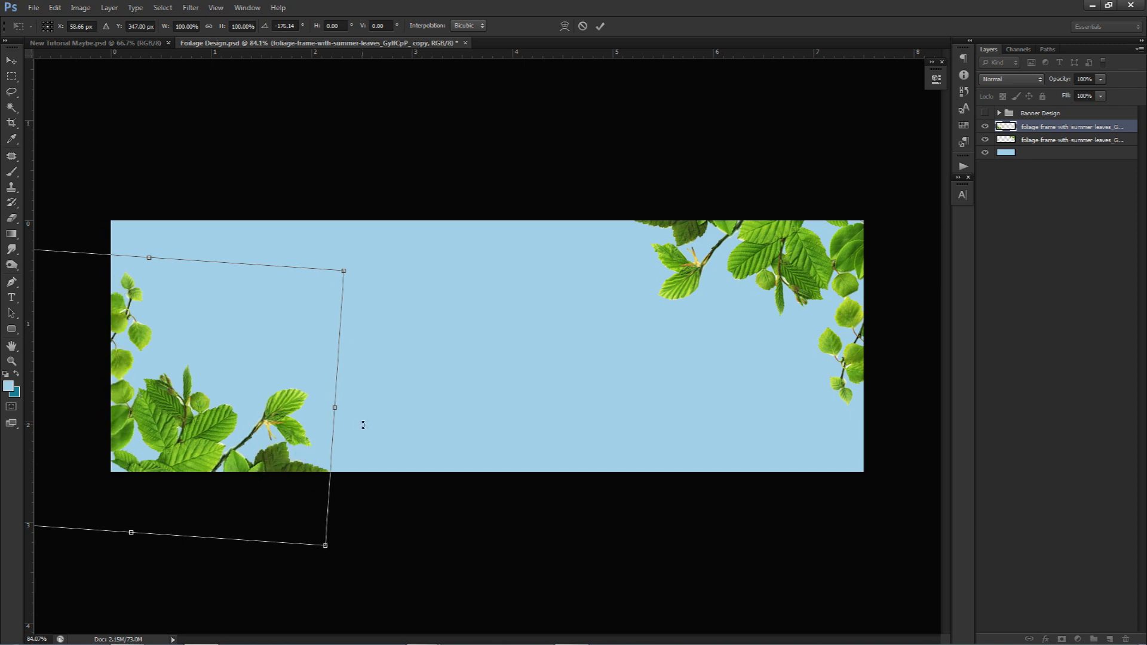
key("Return")
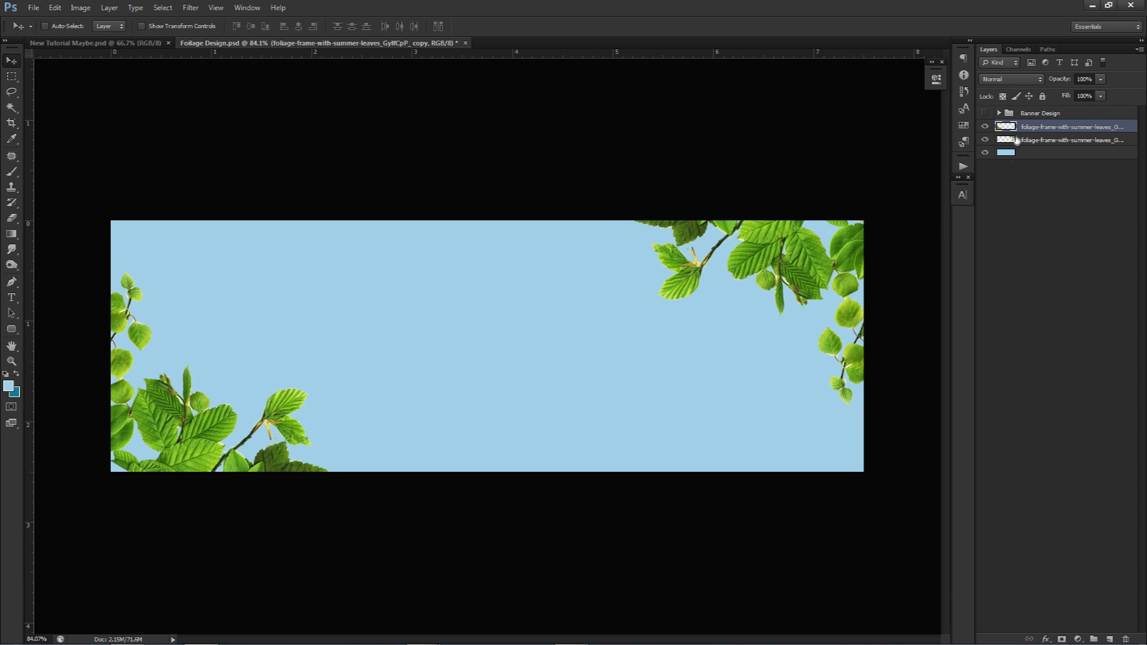
Duplicate the lower-left foliage layer and rename the lower of the two layers "blurr"
left_click(1034, 141)
left_click(984, 126)
left_click(985, 126)
left_click(1026, 128)
key("ctrl+j")
left_click(1040, 141)
double_click(1040, 141)
type("blurr")
key("Return")
Scale the blurr layer proportionally to about 182% and reposition it behind the sharp lower-left leaves
key("ctrl+t")
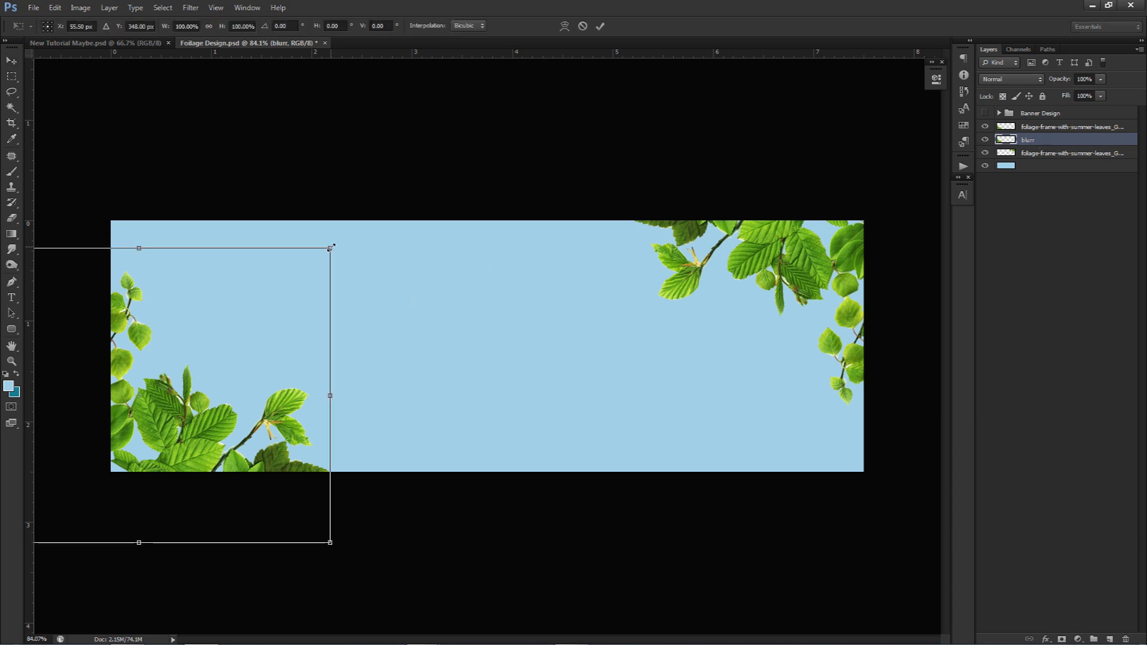
left_click_drag(332, 247, 505, 145)
left_click_drag(334, 330, 317, 296)
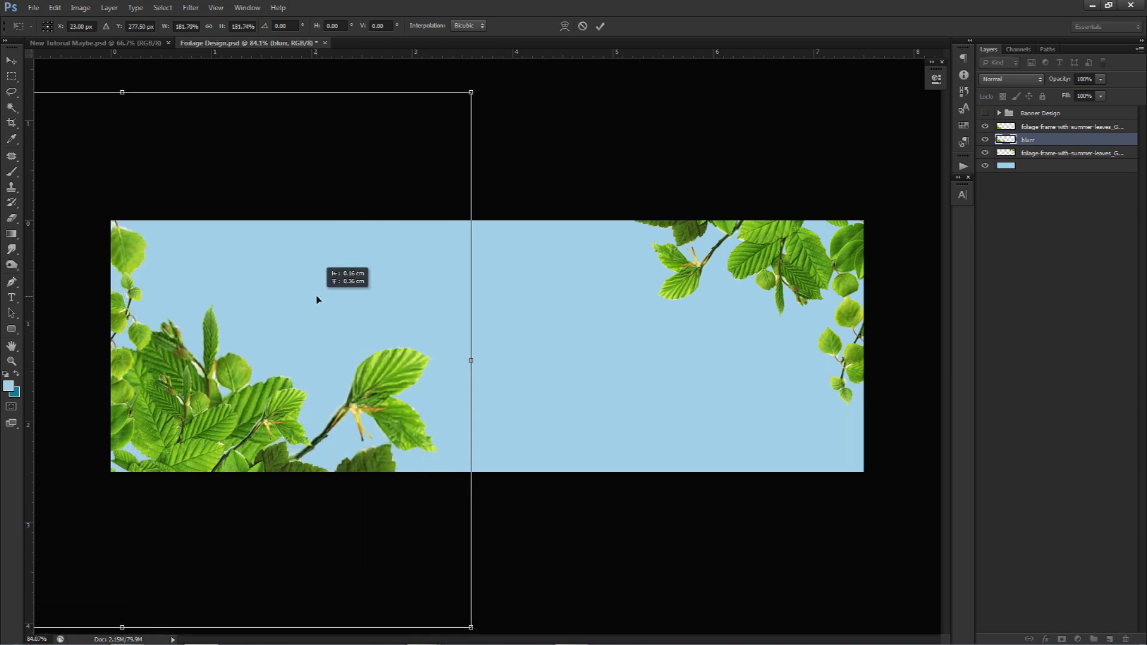
key("Return")
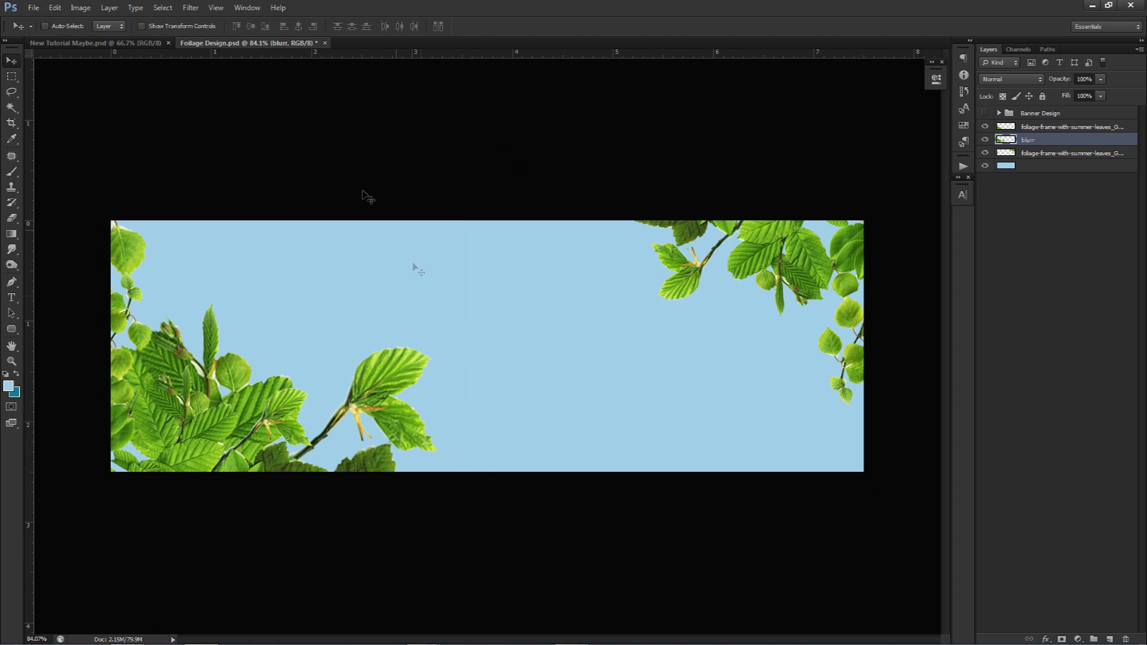
Apply a Gaussian Blur with a radius of about 4 pixels to the enlarged blurr layer
left_click(191, 7)
mouse_move(257, 128)
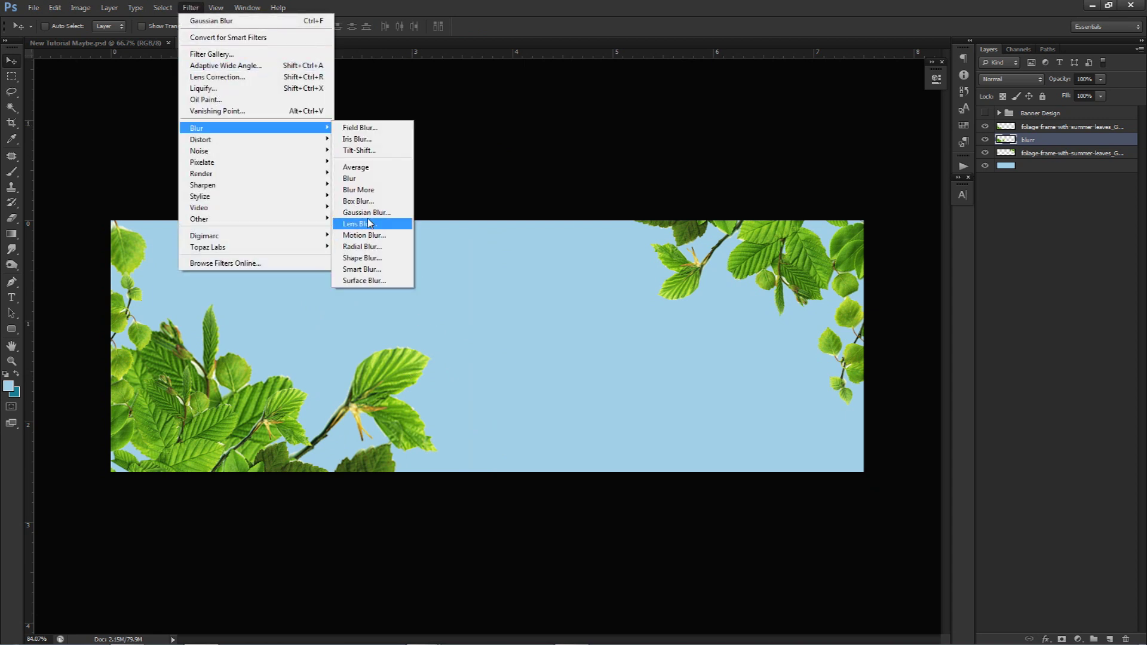
left_click(366, 212)
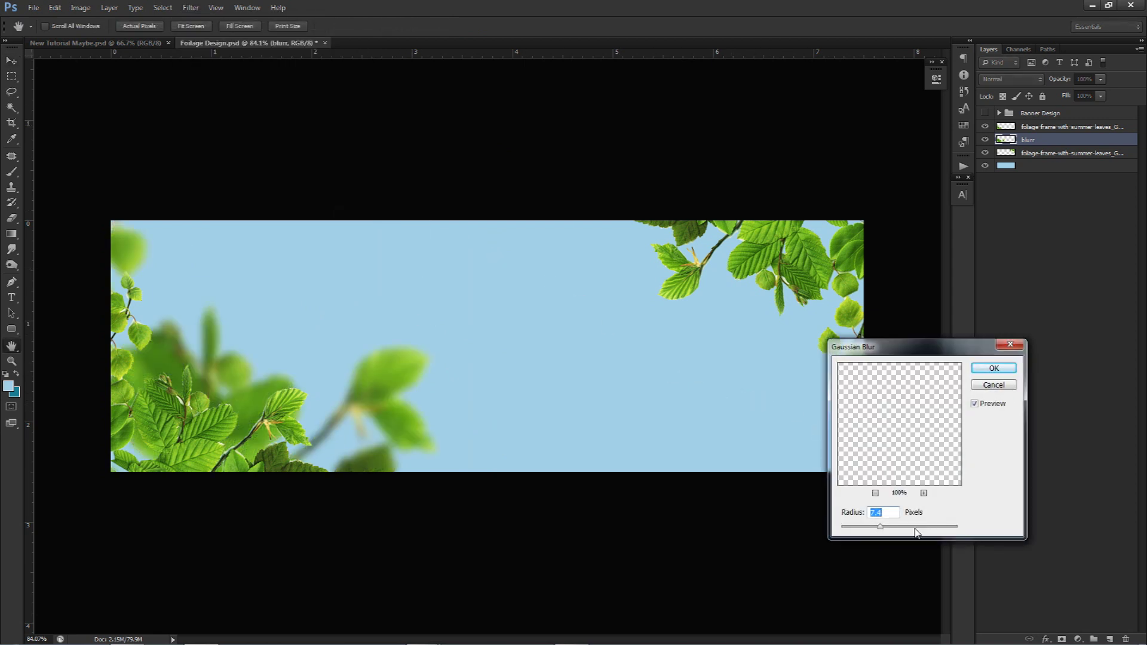
type("3")
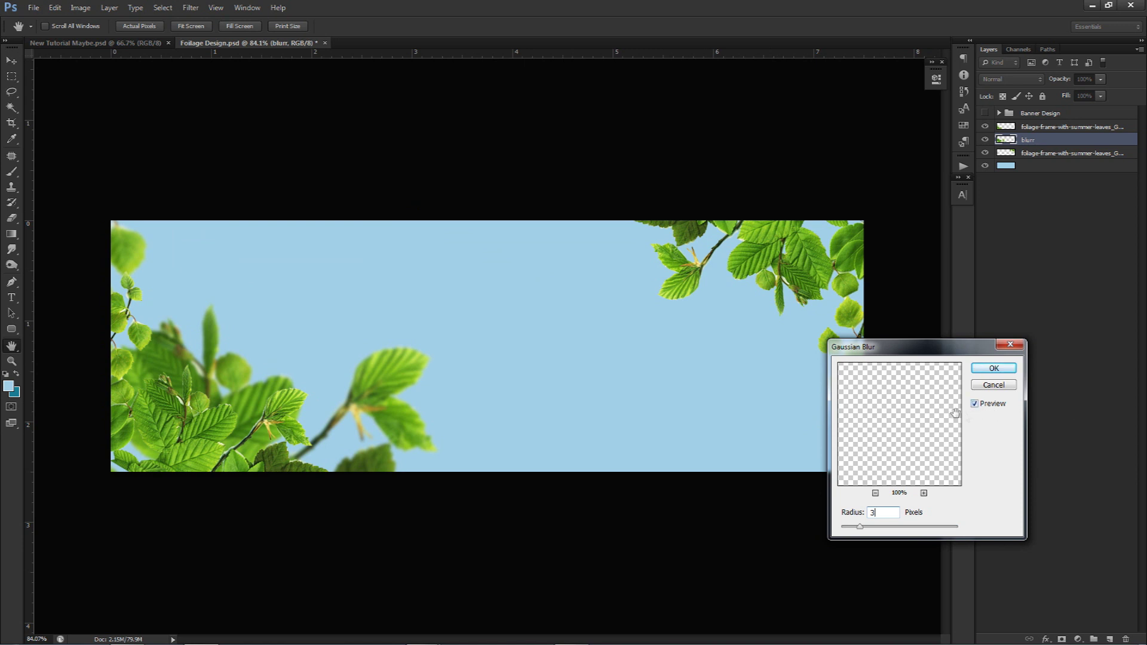
type("5")
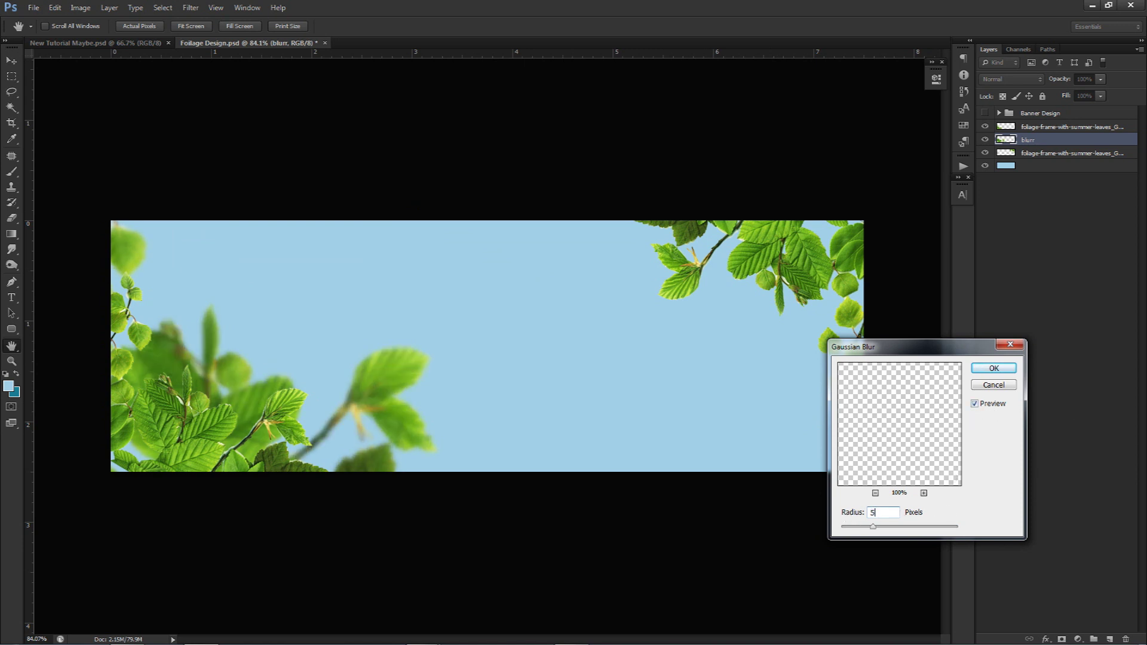
double_click(879, 513)
type("4.")
left_click(992, 367)
Duplicate the upper-right foliage layer and rename the lower of the two layers "blurr"
left_click(1037, 154)
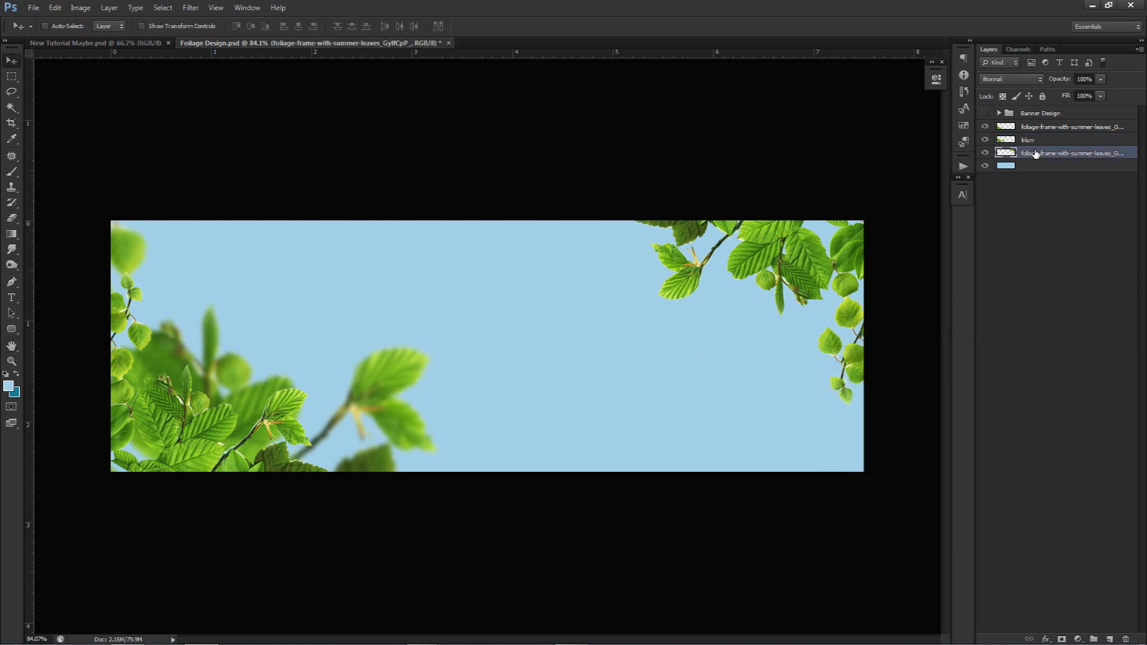
key("ctrl+j")
left_click(1039, 167)
double_click(1040, 166)
type("blurr")
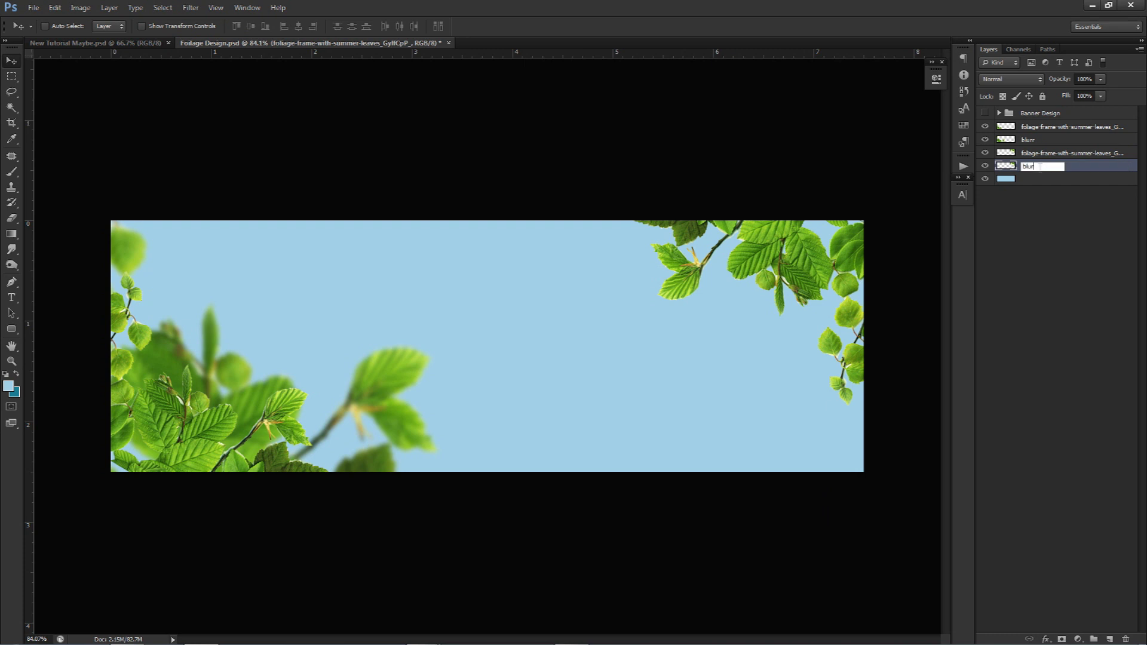
key("Return")
left_click(784, 275, "ctrl")
key("ctrl+t")
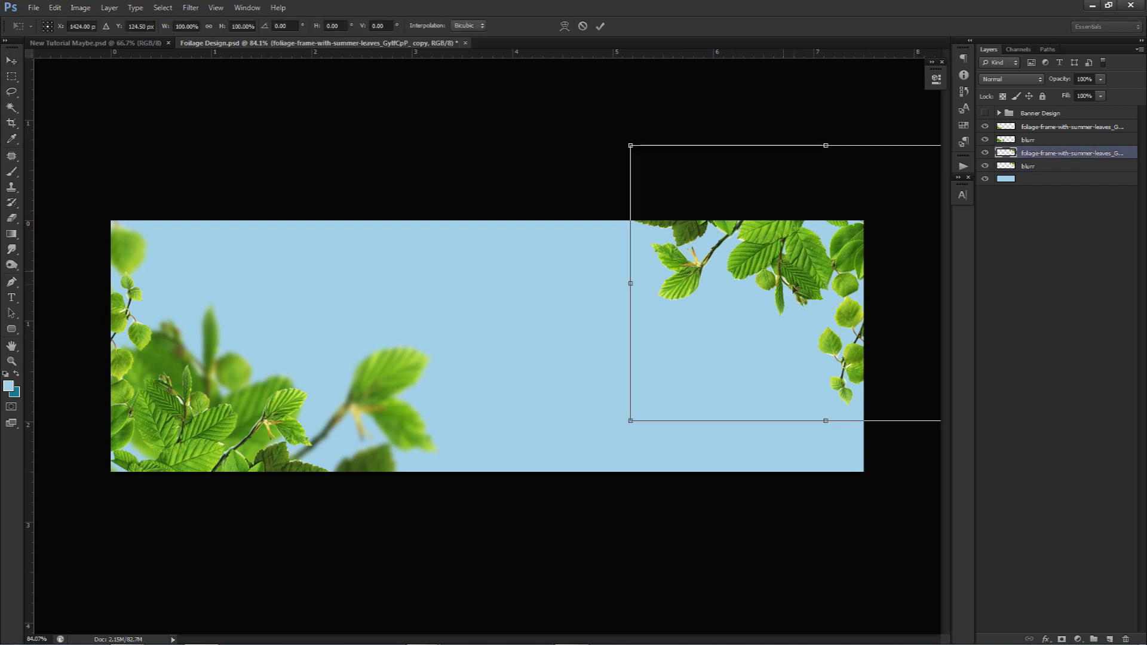
left_click_drag(630, 421, 486, 450)
left_click(582, 26)
Enlarge the blurr layer behind the upper-right foliage, shift it slightly upward and blur it
left_click(1043, 168)
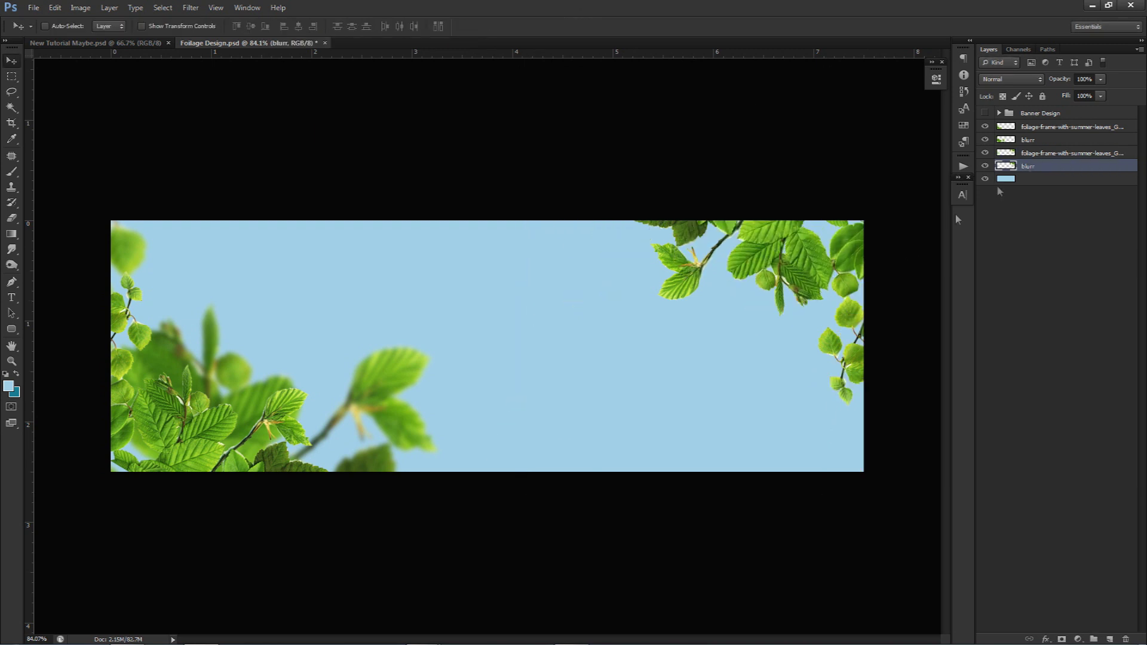
key("ctrl+t")
left_click_drag(632, 419, 490, 485)
left_click_drag(608, 403, 608, 393)
left_click_drag(458, 410, 455, 401)
key("Return")
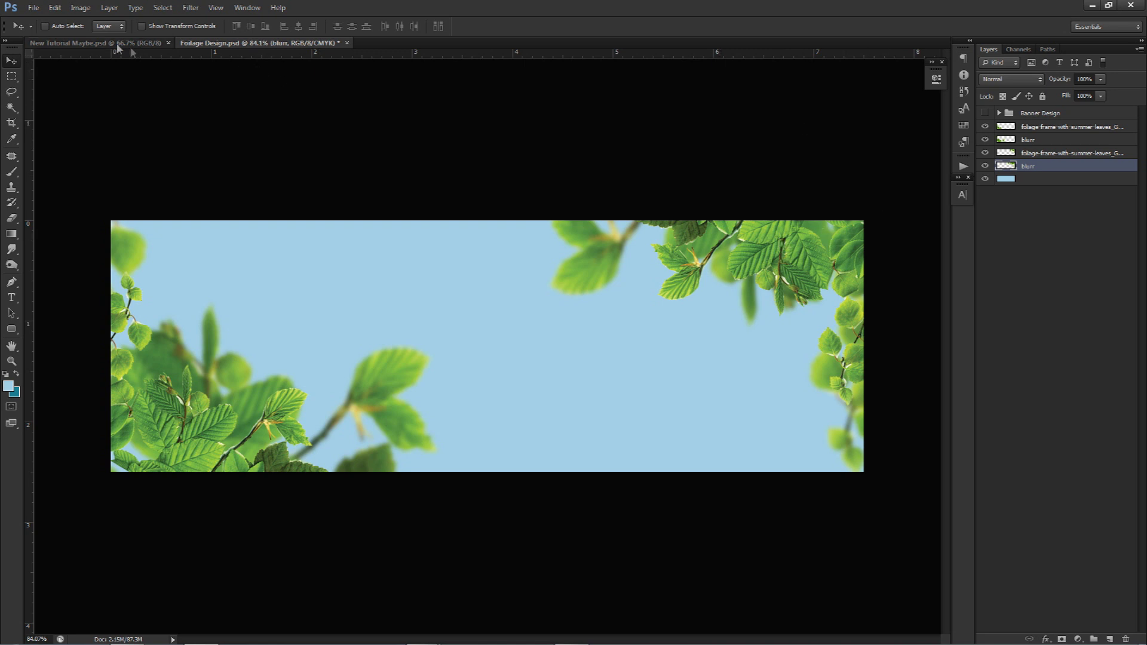
Open the recent Sesohq file and bring its logo into the Foliage Design document
right_click(172, 636)
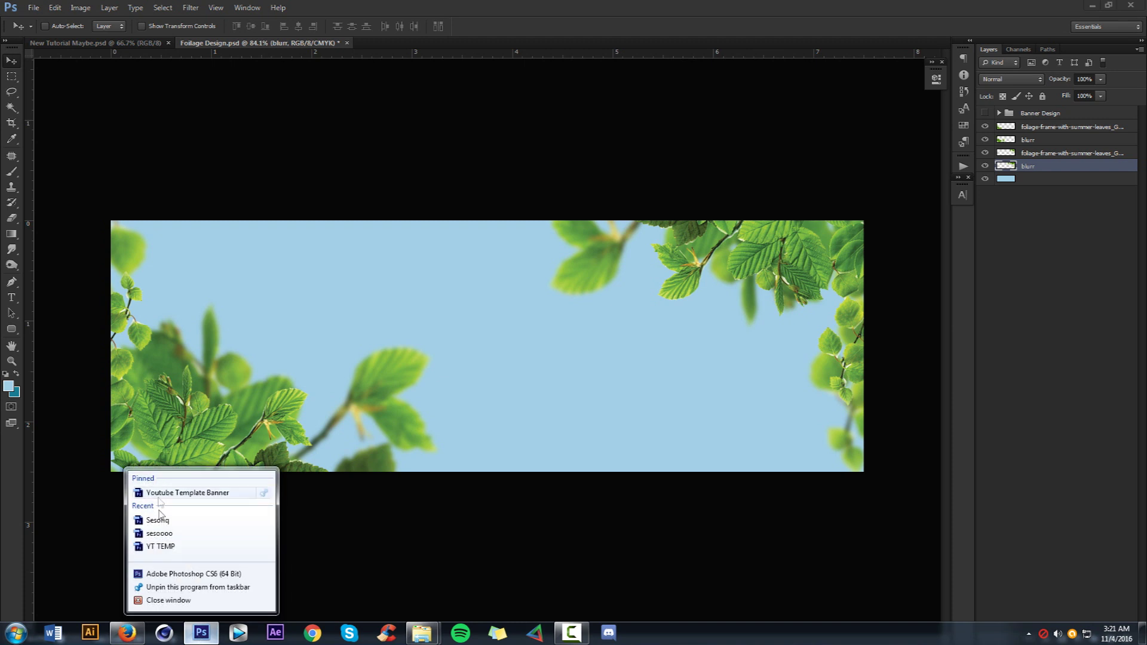
left_click(672, 119)
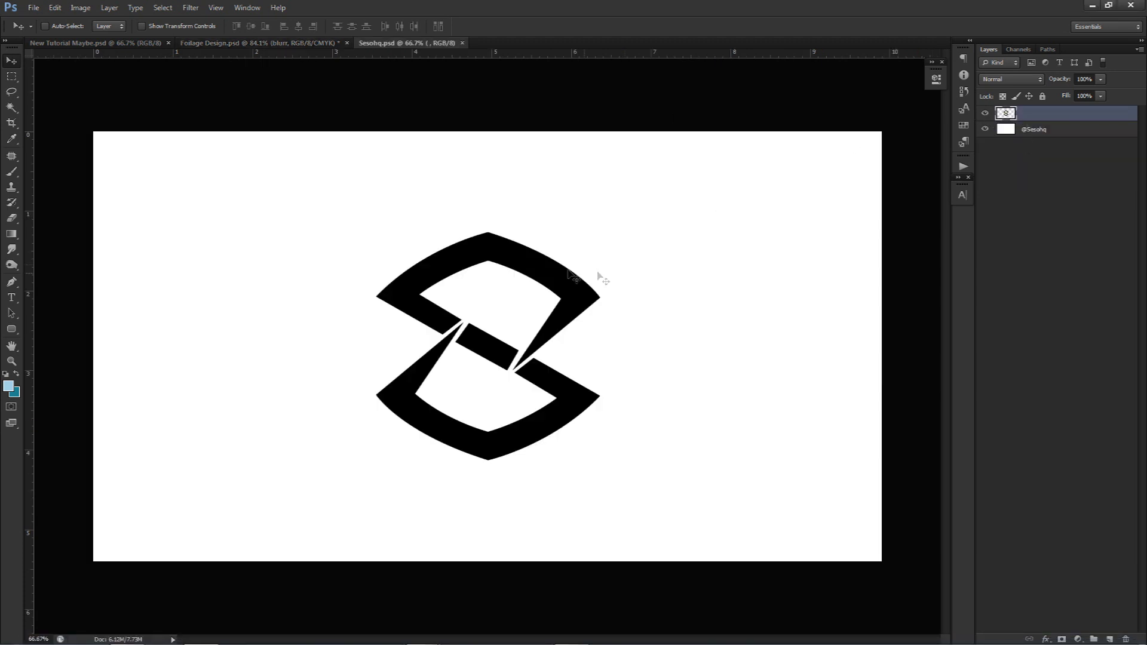
left_click_drag(598, 272, 550, 300)
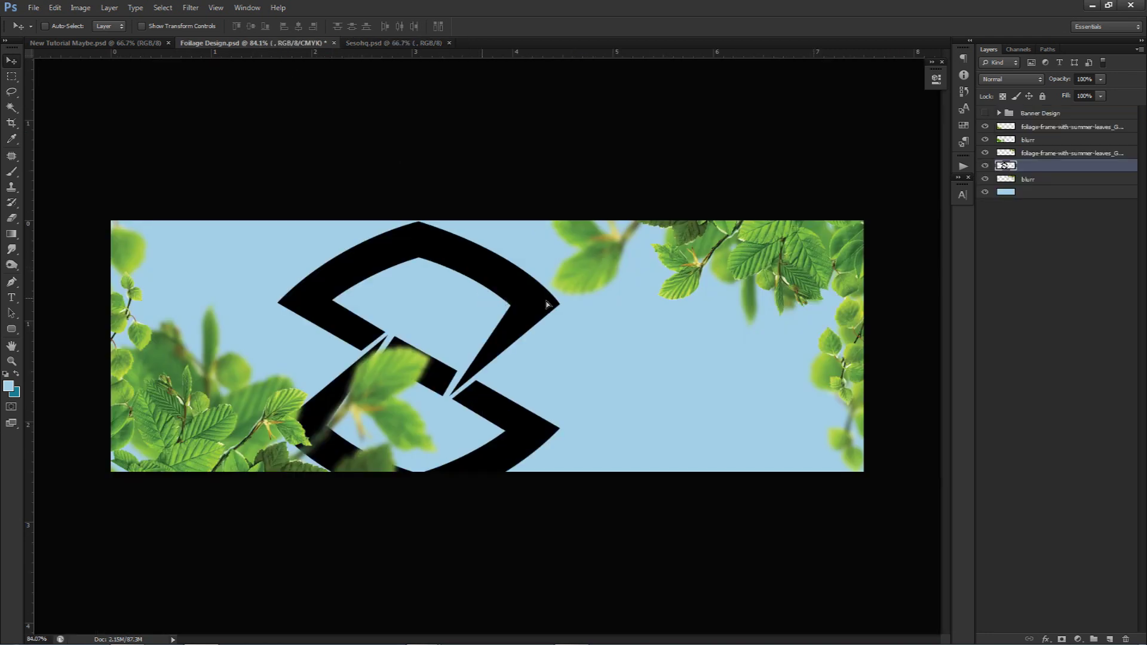
Scale the logo down proportionally and centre it in the banner, nudging it slightly upward
key("ctrl+t")
left_click_drag(583, 263, 512, 303)
key("Return")
mouse_move(532, 399)
left_mouse_down()
mouse_move(525, 391)
mouse_move(536, 393)
left_mouse_up()
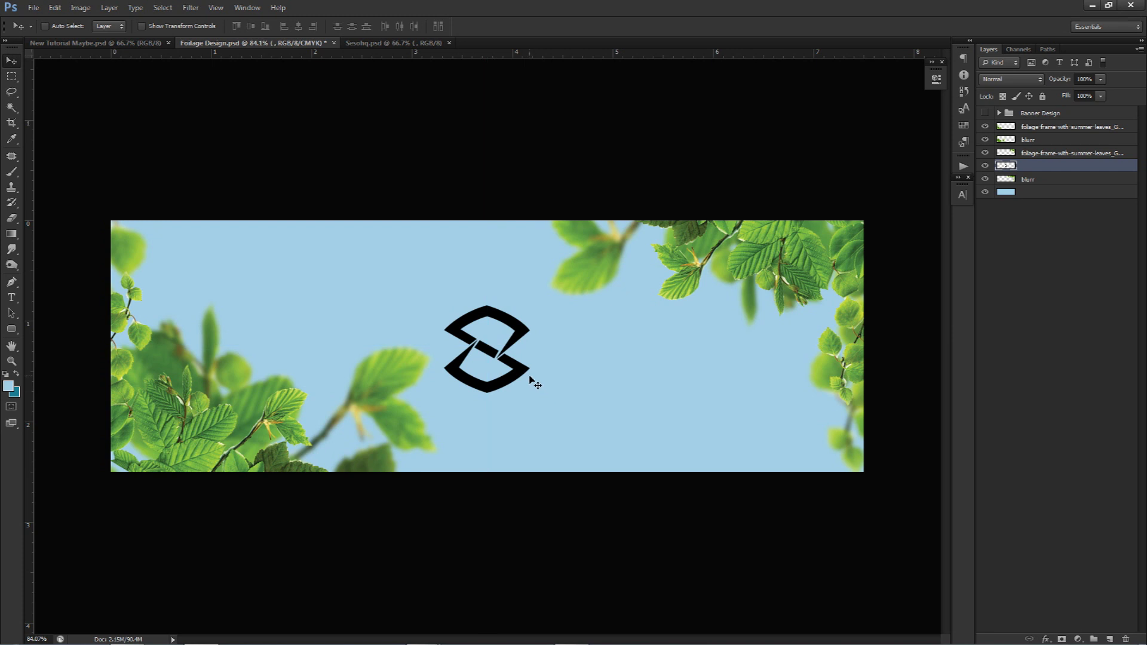
key("Up")
key("Up")
key("Up")
Move the logo layer above all foliage layers and turn the logo white with Hue/Saturation lightness
left_click_drag(1049, 168, 1049, 124)
key("ctrl+u")
left_click_drag(952, 430, 1030, 397)
left_click(1093, 314)
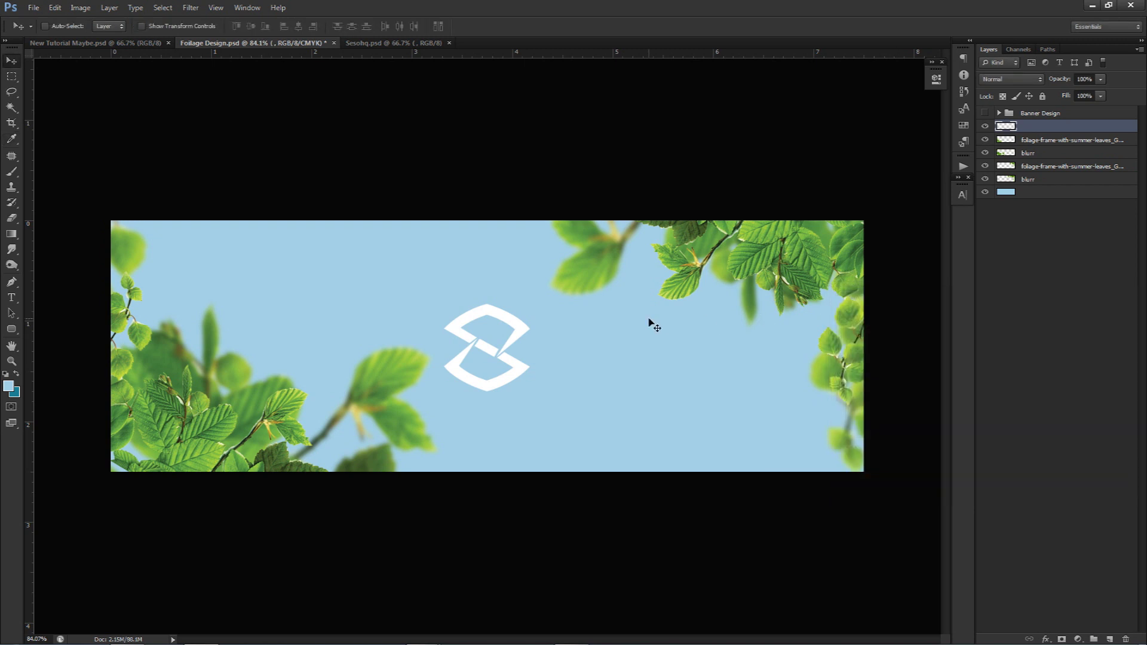
left_click(590, 323)
Show the guides, choose the Elliptical Marquee tool and add a layer named "Circle picture" directly below the logo layer
key("ctrl+semicolon")
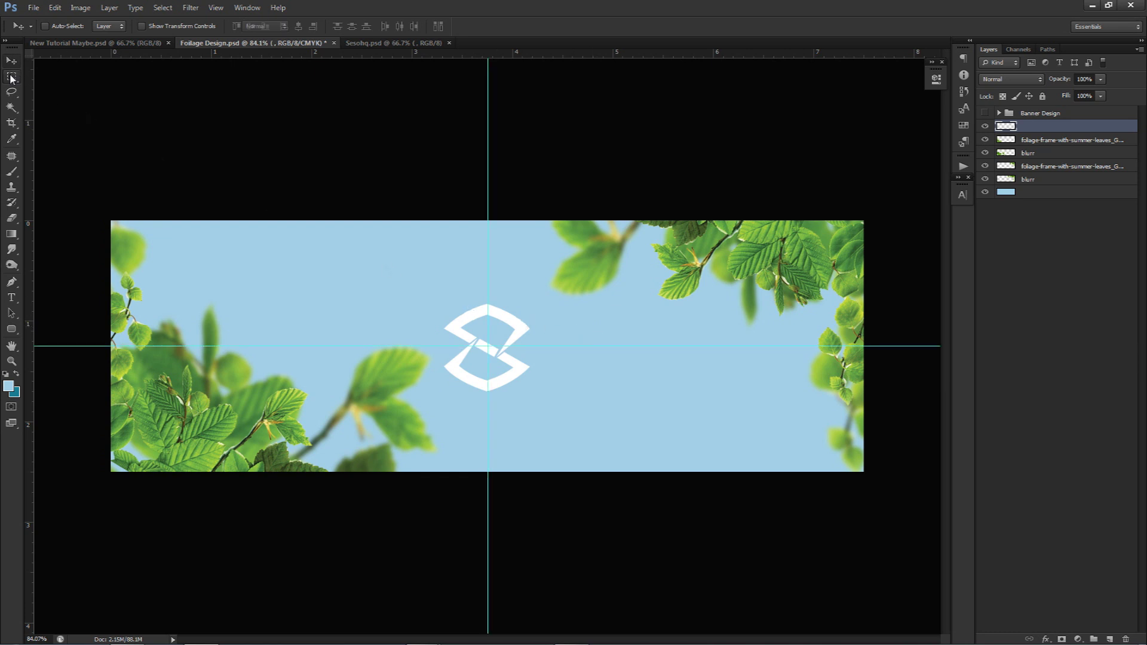
left_click(12, 77)
left_click(55, 87)
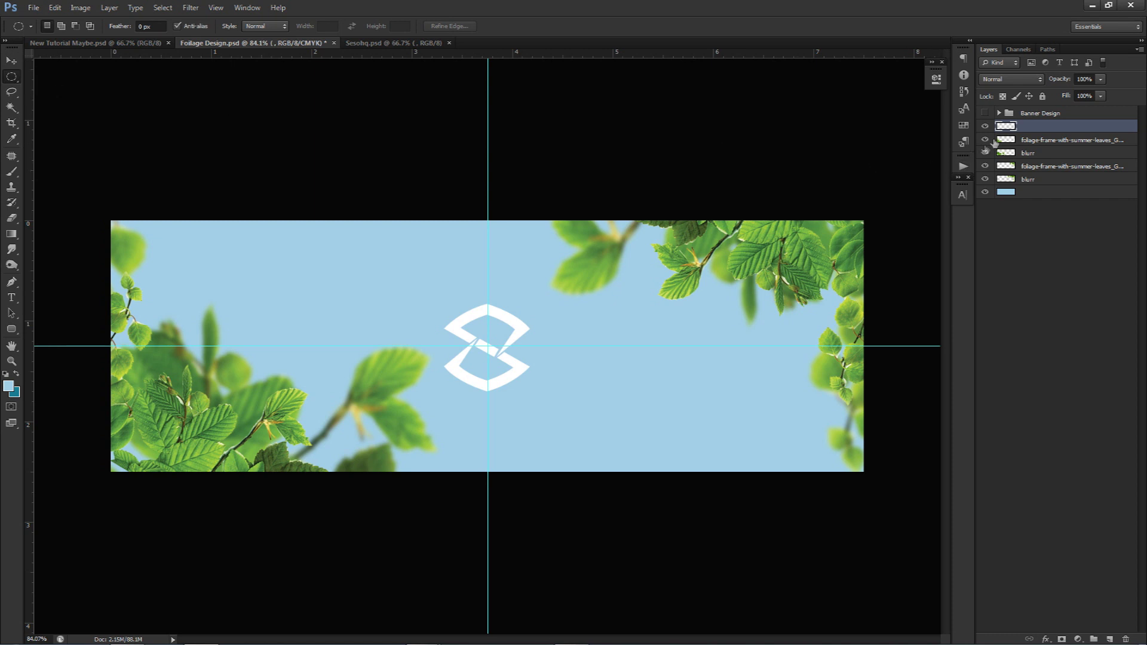
left_click(1025, 139)
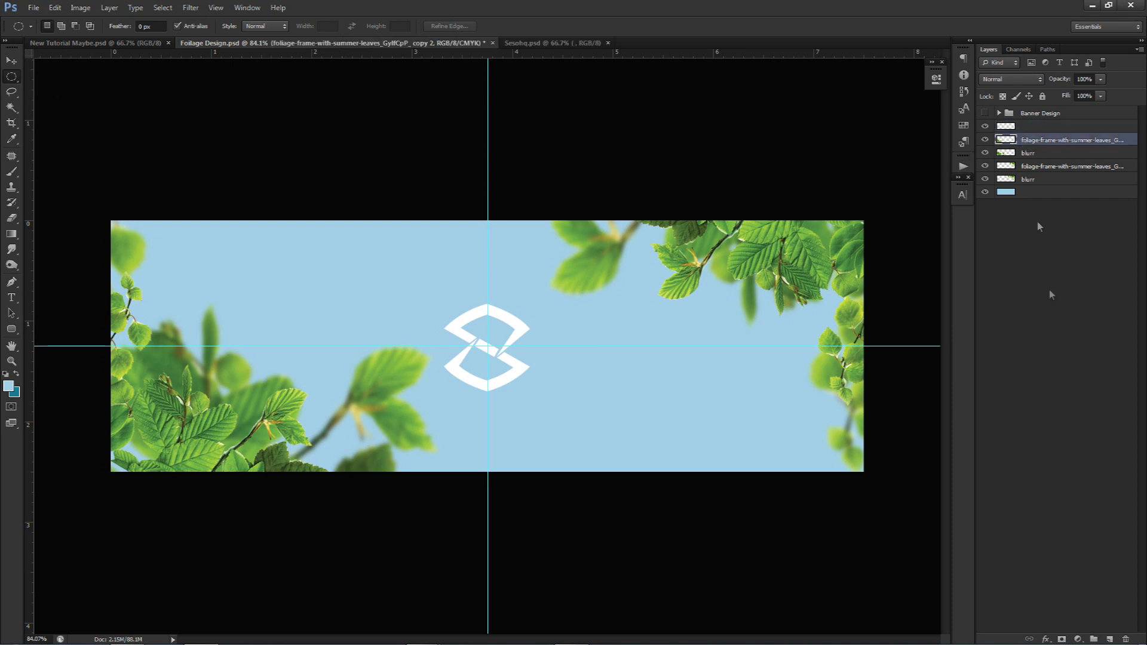
left_click(1113, 639)
double_click(1042, 140)
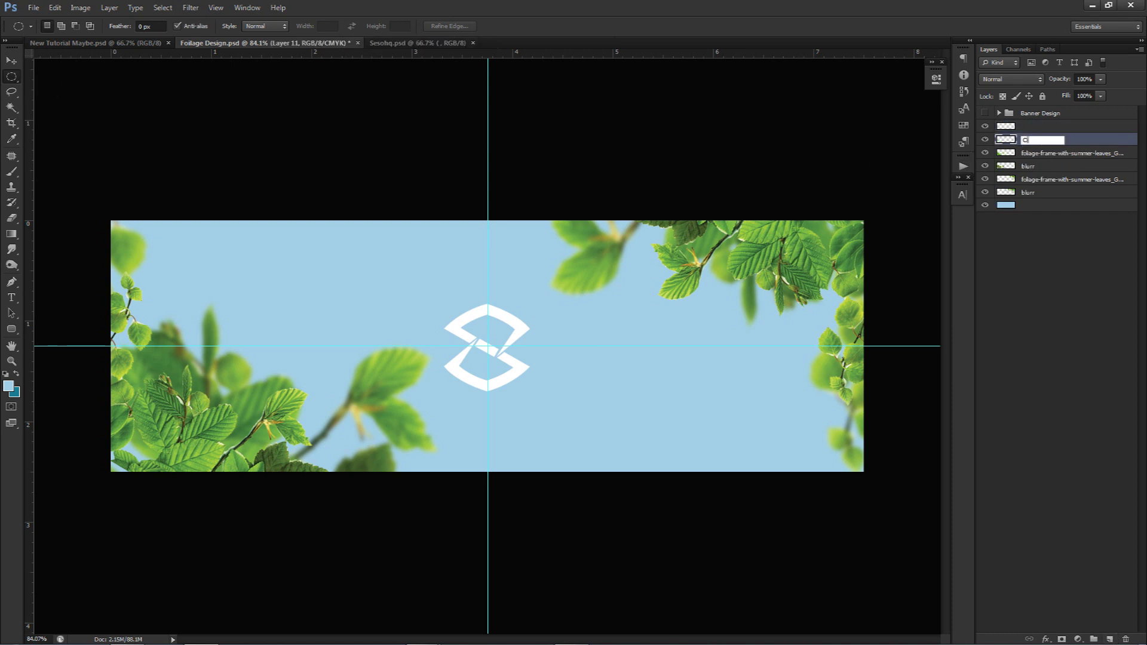
key("Return")
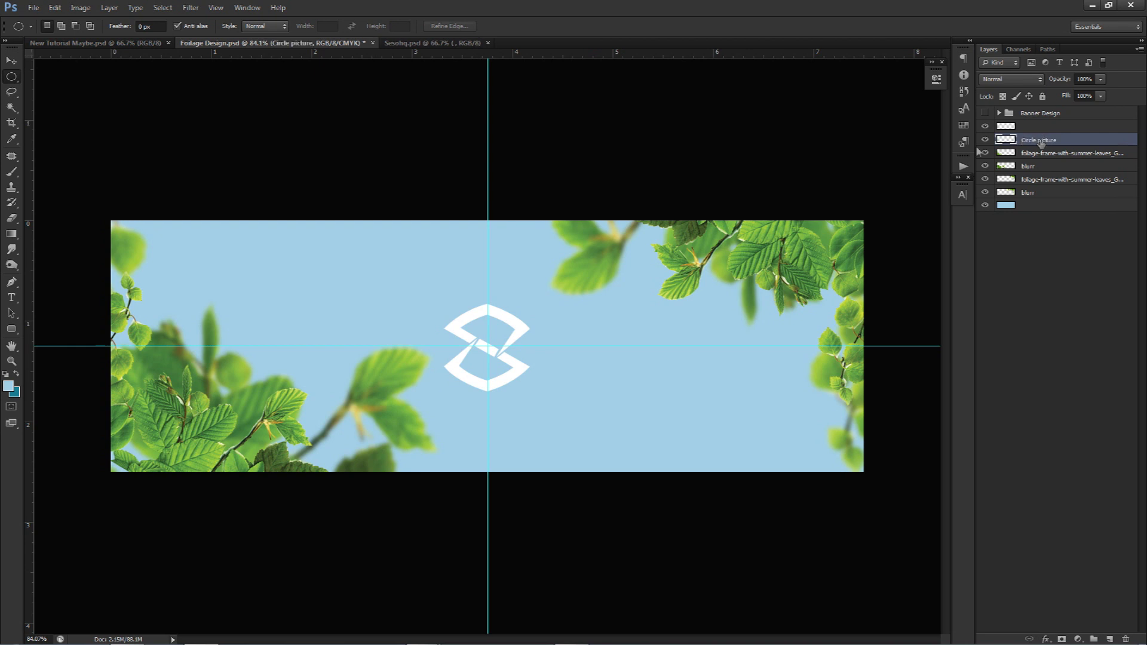
Fill a circular selection centred on the guide crossing with the teal background colour, then deselect and hide the guides
left_click_drag(489, 346, 526, 383)
left_click(491, 352)
left_click_drag(489, 346, 524, 387)
key("ctrl+BackSpace")
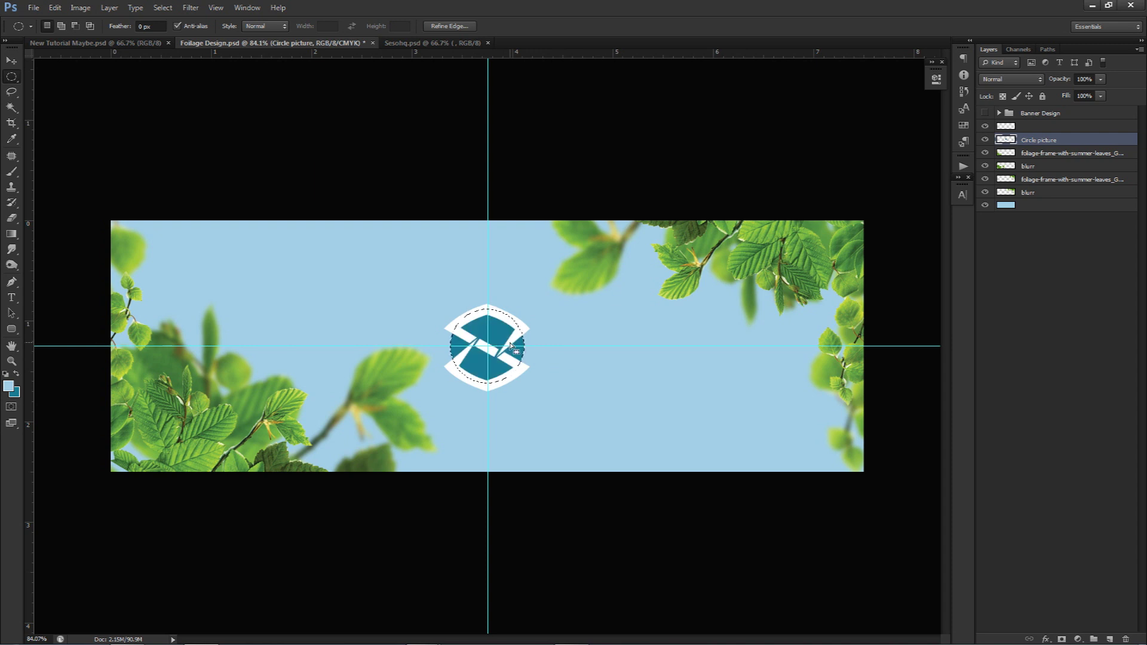
key("ctrl+d")
key("ctrl+semicolon")
key("v")
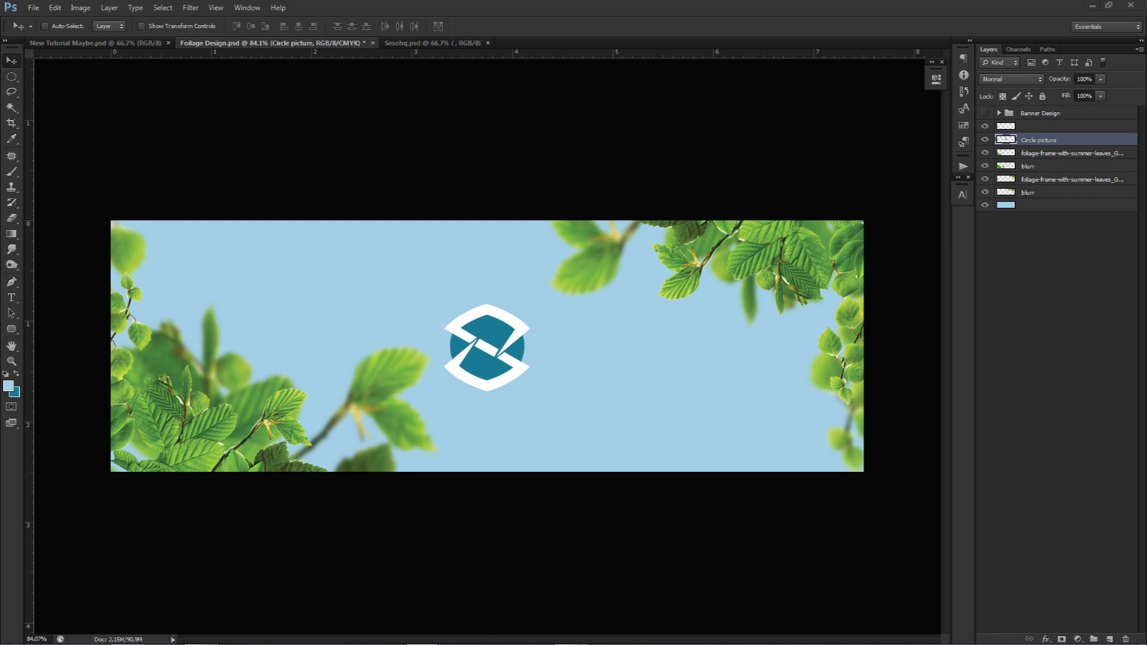
Place the waterfall photo vvv-0216-img_0810-2778 at reduced size over the logo and clip it to the Circle picture layer
left_click(566, 359)
left_click_drag(673, 222, 568, 290)
left_click_drag(552, 328, 529, 343)
key("Return")
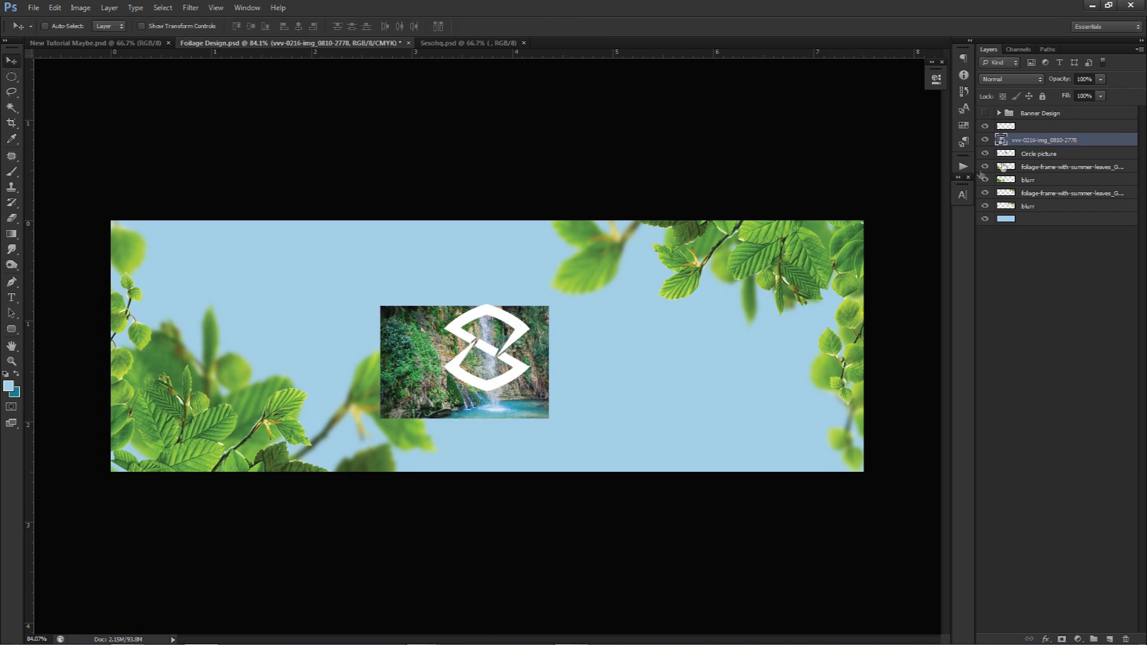
right_click(1038, 145)
left_click(1052, 323)
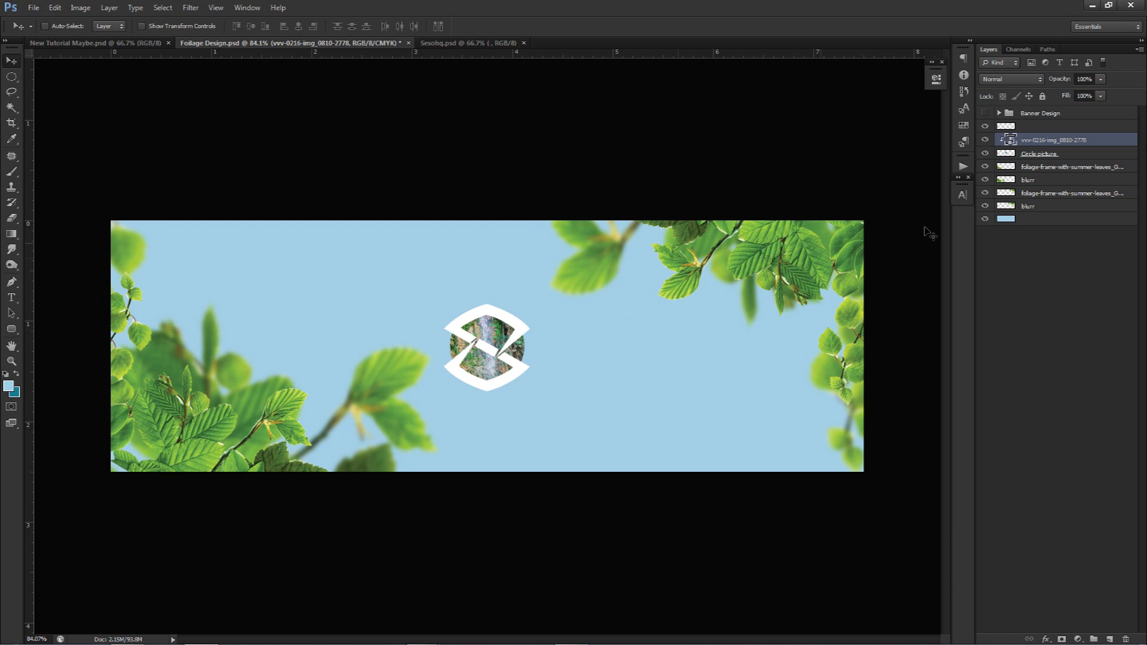
Add a layer below Circle picture and fill a larger circular selection centred on the guide crossing with teal
left_click(1068, 168)
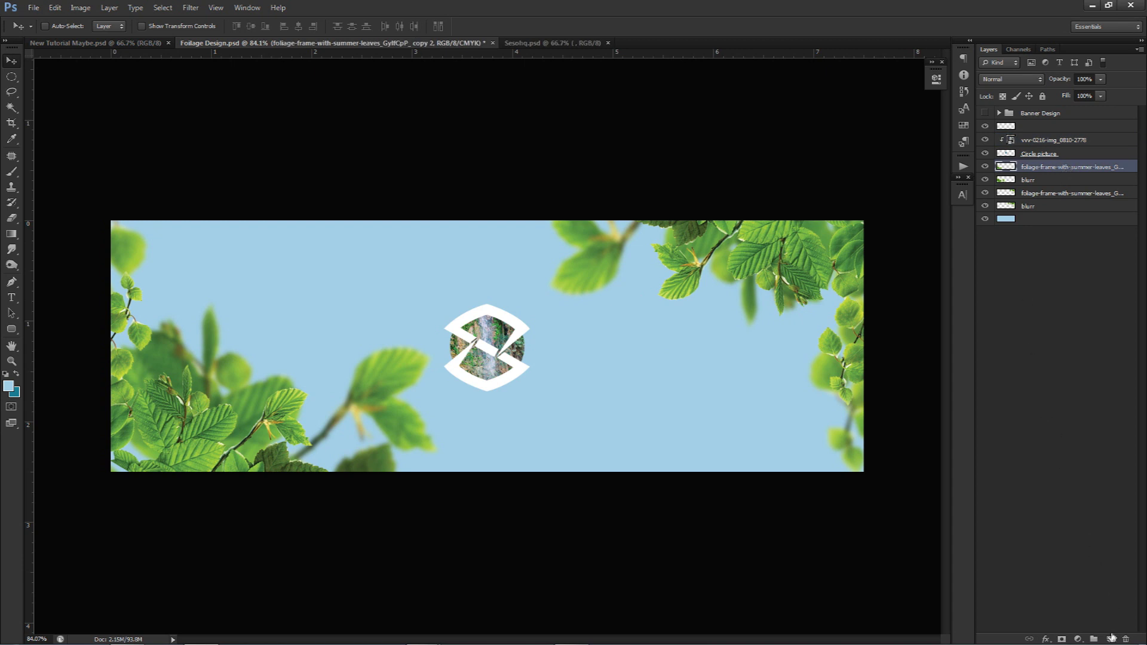
left_click(1111, 639)
key("ctrl+;")
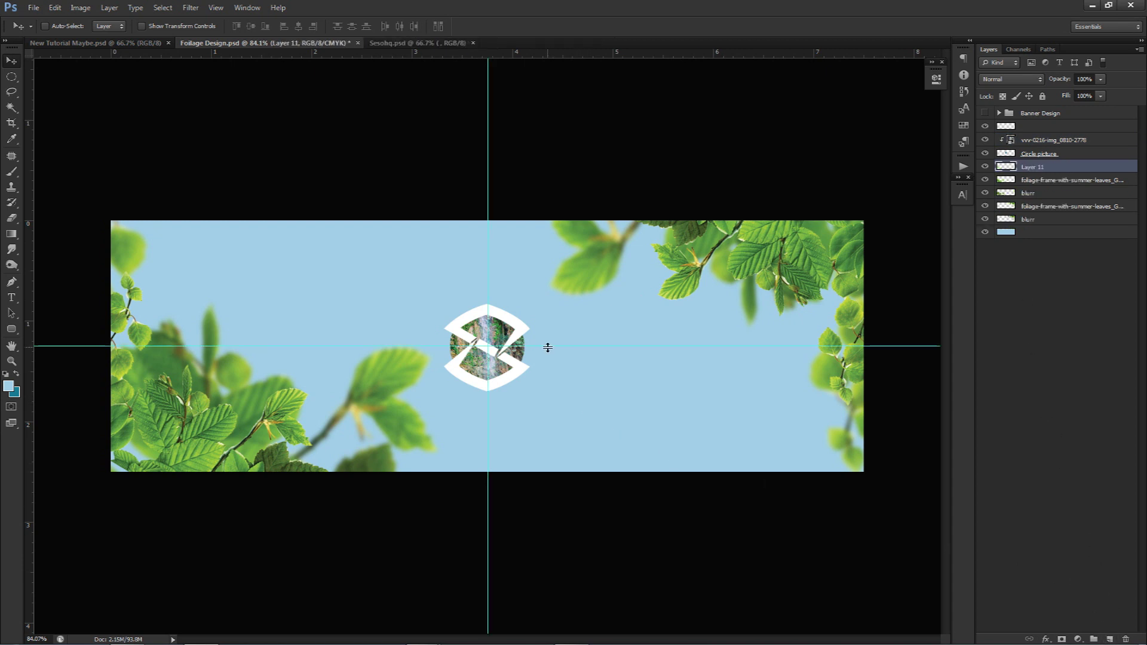
key("m")
left_click_drag(488, 346, 560, 438)
key("ctrl+d")
left_click_drag(487, 346, 542, 434)
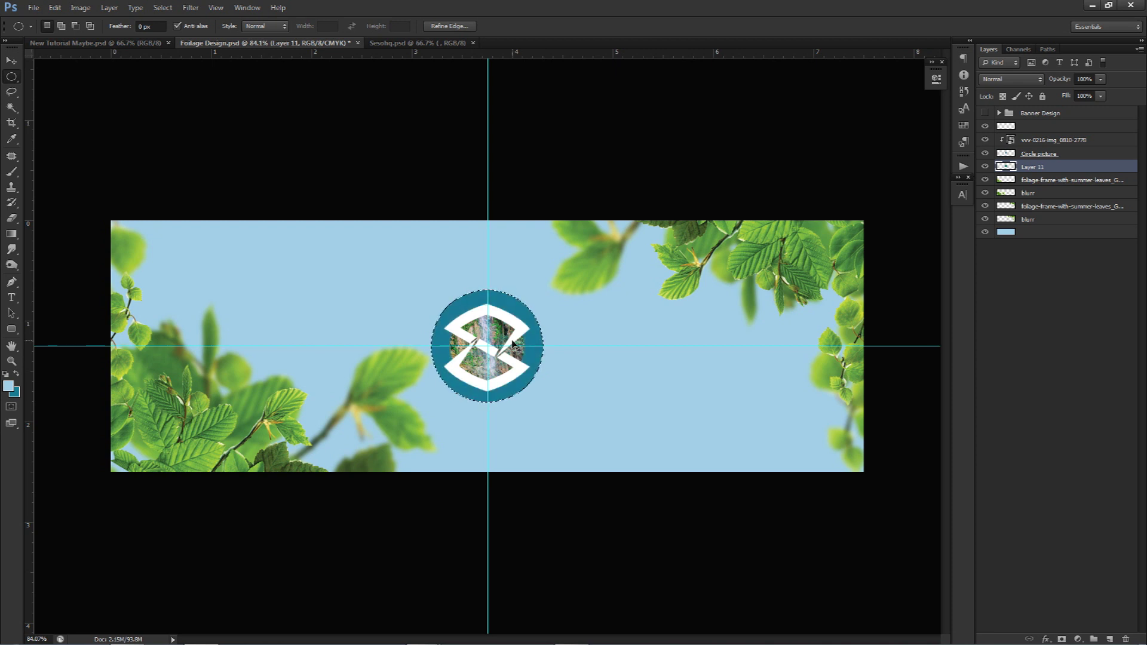
Deselect, place the waterfall photo vvv-0216-img_0810-2778 above Layer 11 and clip it to that layer
key("ctrl+d")
key("v")
left_click_drag(1146, 382, 704, 381)
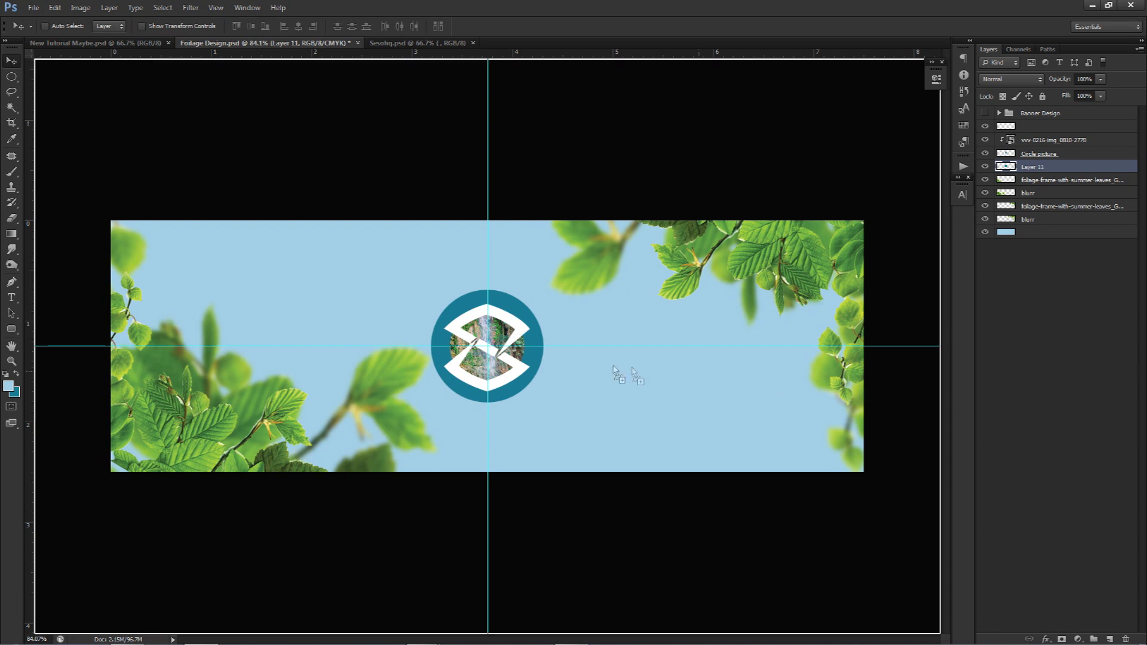
left_click_drag(608, 369, 641, 376)
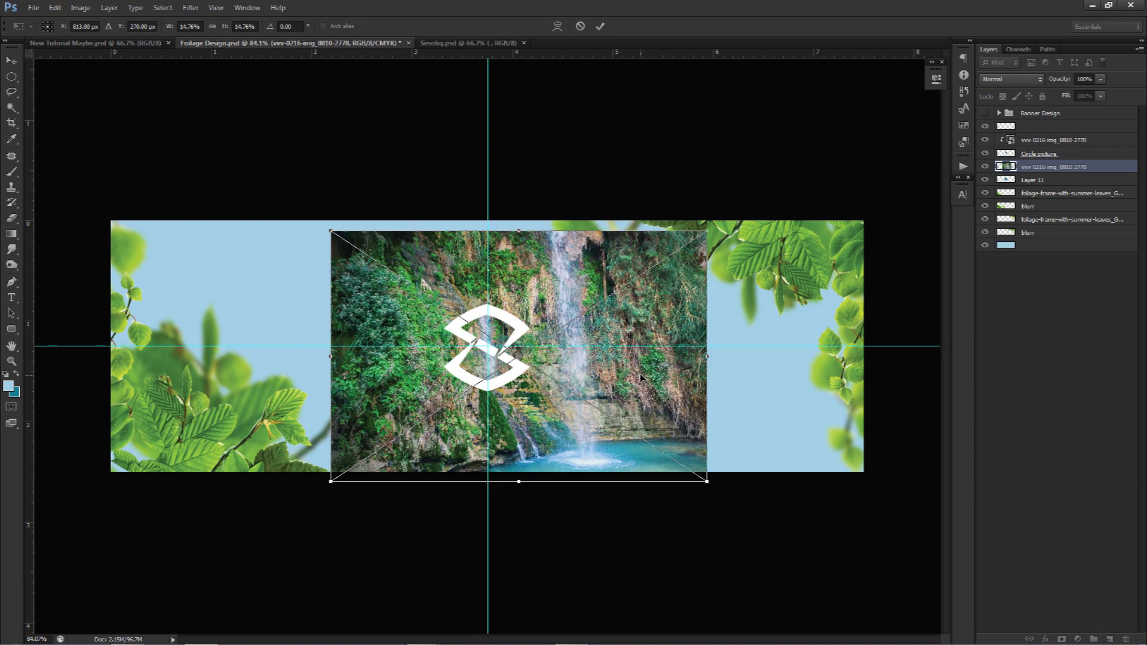
key("Return")
right_click(1043, 169)
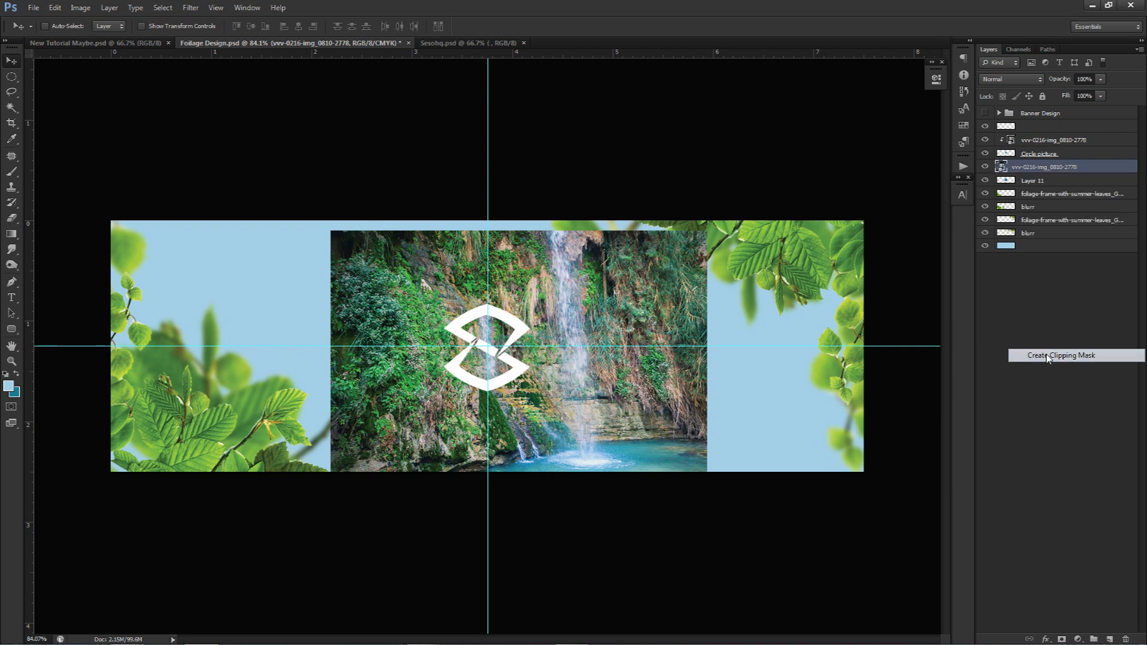
left_click(1047, 357)
left_click_drag(626, 349, 623, 350)
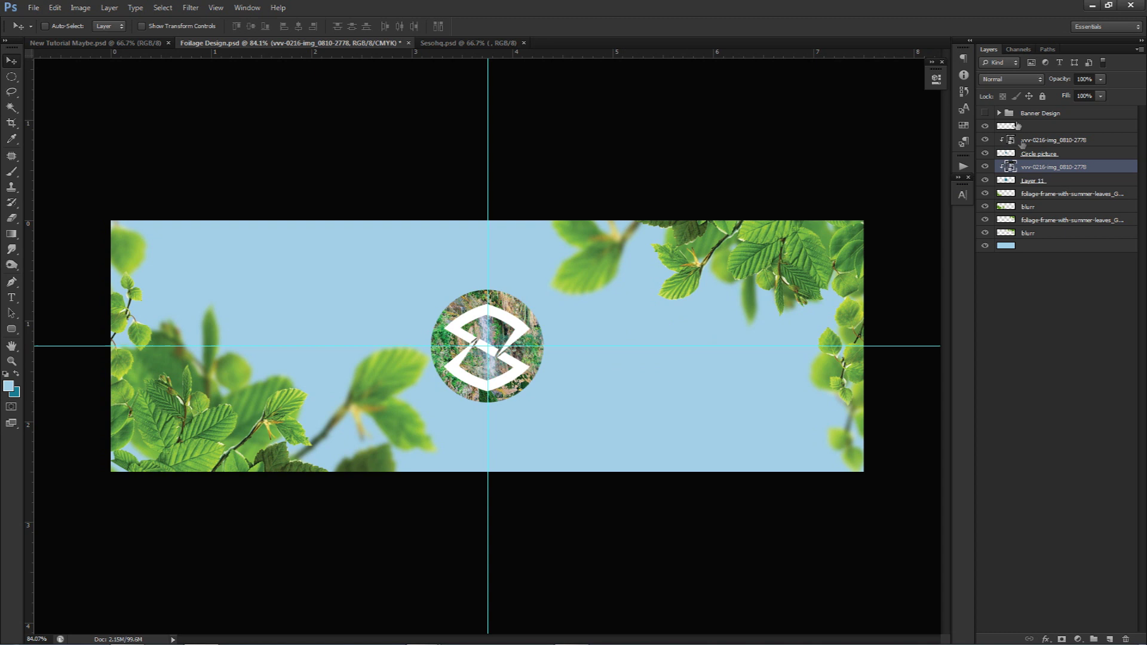
Set the blending mode of the waterfall photo clipped to Layer 11 to Luminosity
left_click(1008, 79)
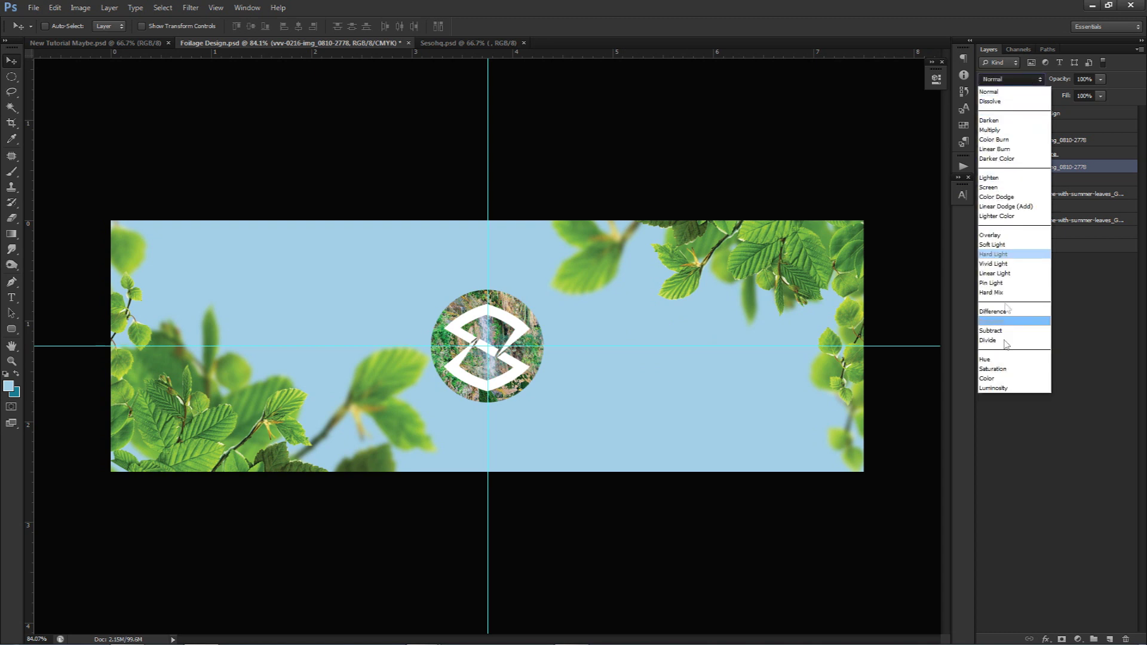
left_click(1010, 387)
left_click(1011, 83)
left_click(1104, 82)
Apply a black (000000) Color Overlay in Normal mode to Layer 11 and rasterize its layer style
left_click(1054, 180)
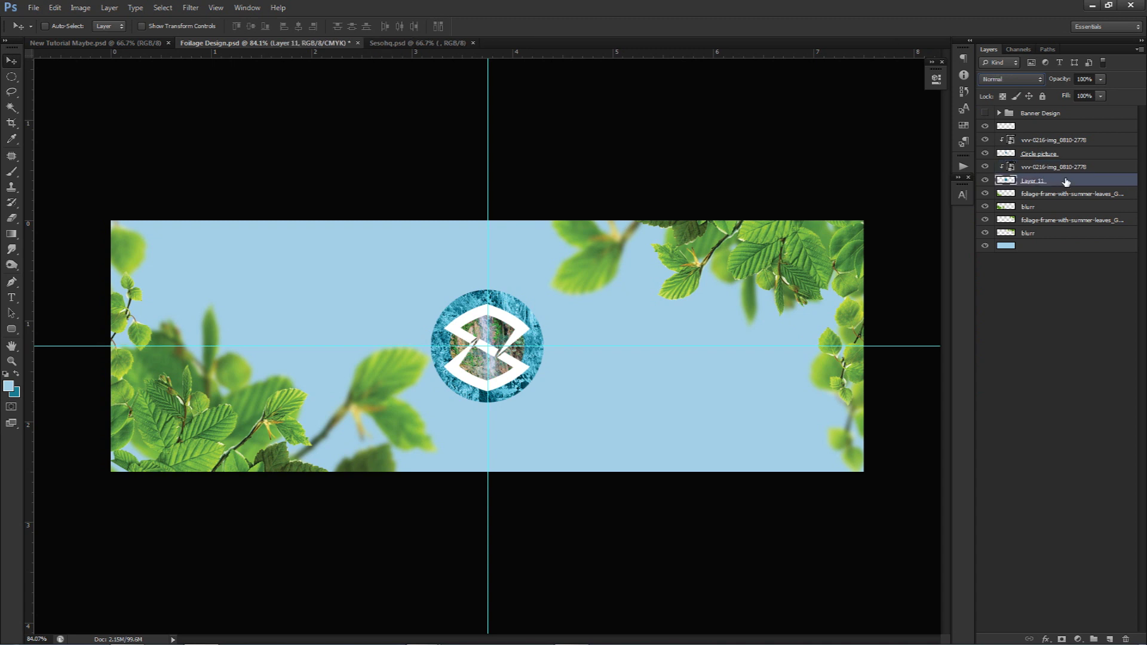
key("h")
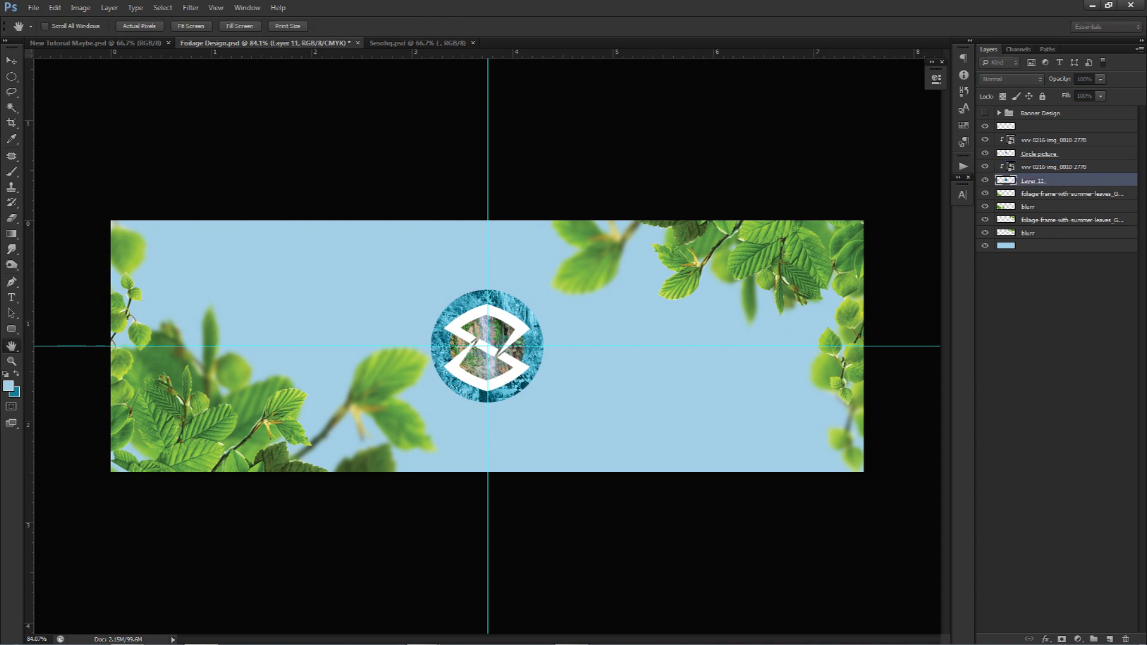
left_click(515, 467)
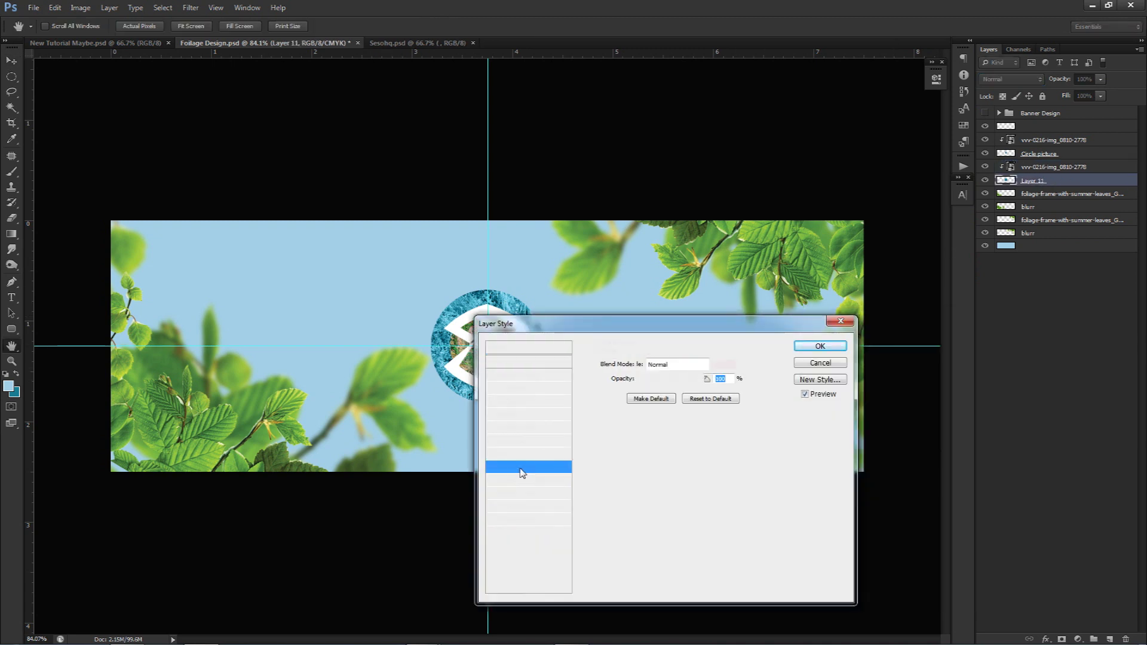
left_click(725, 365)
left_click(694, 598)
left_click(958, 440)
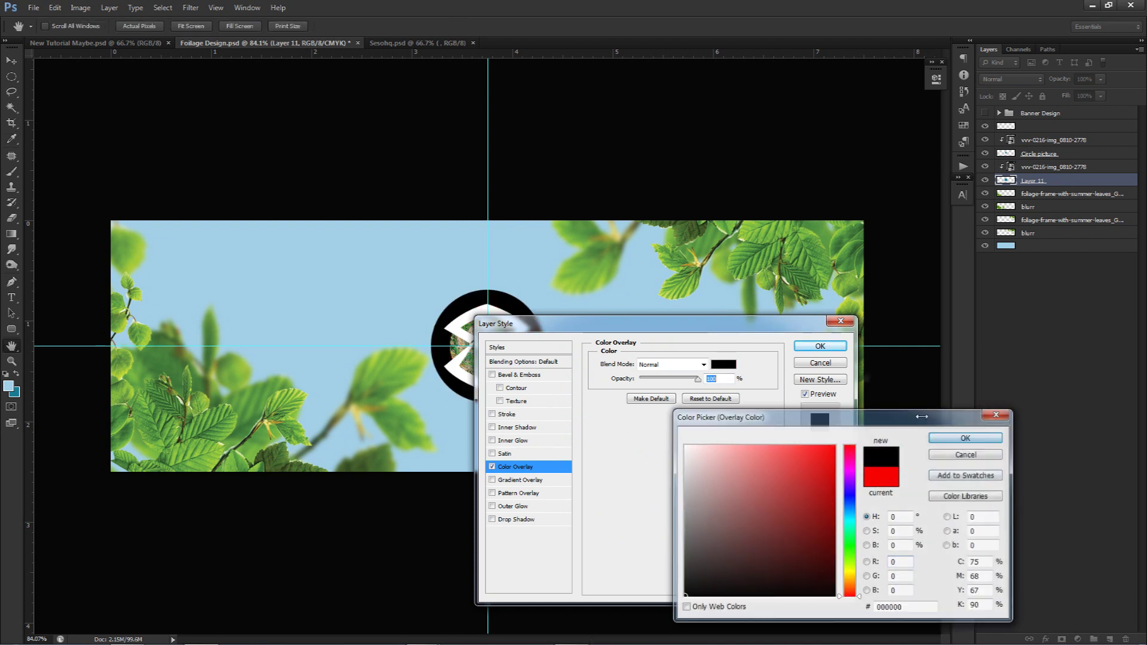
left_click(833, 349)
right_click(1037, 183)
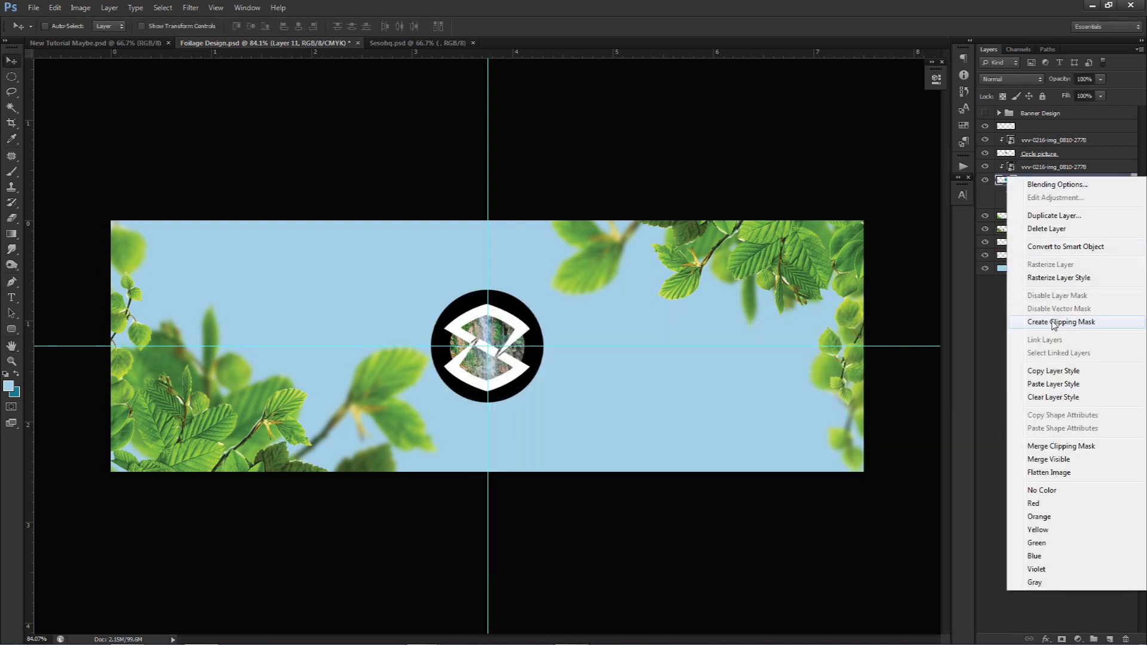
left_click(1050, 279)
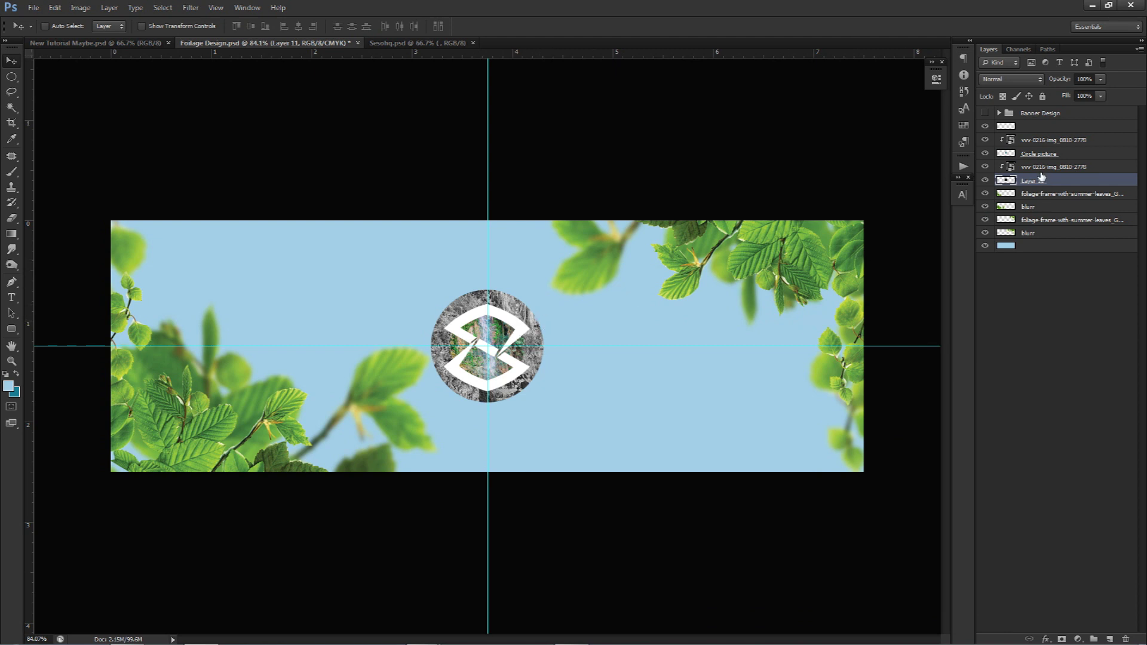
Hide the guides and set the foreground colour to black, 000000
left_click(985, 167)
left_click(986, 166)
key("ctrl+semicolon")
left_click(9, 388)
type("000000")
left_click(962, 441)
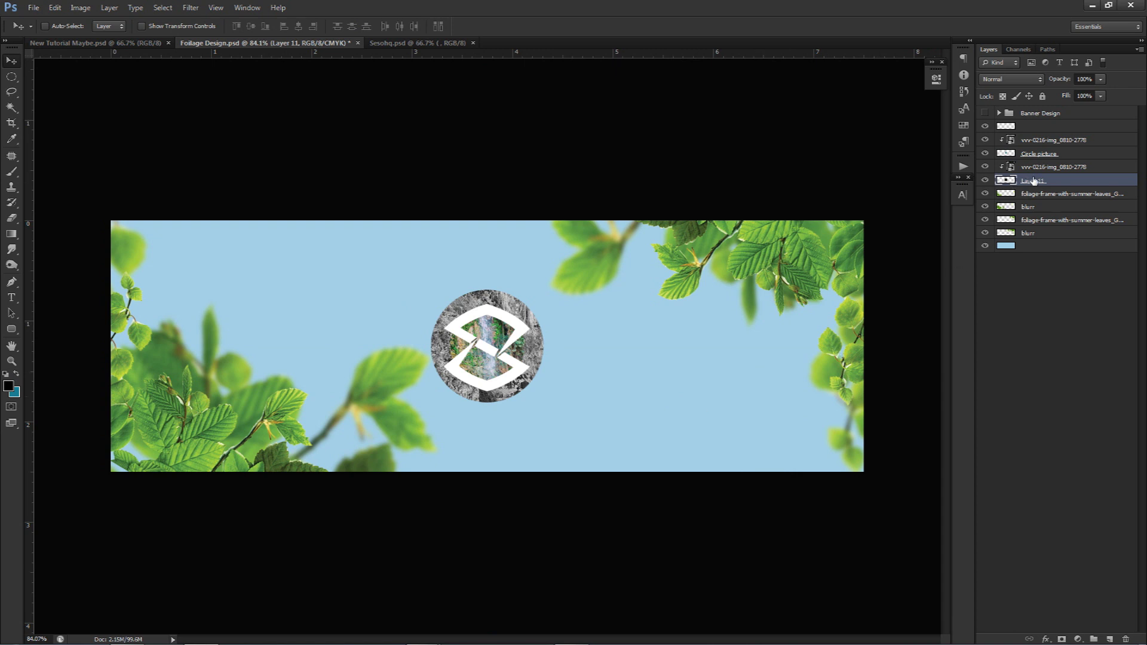
Choose the Eraser with the scratch-shaped brush 2735 and enlarge it to about 989 px
key("e")
right_click(583, 286)
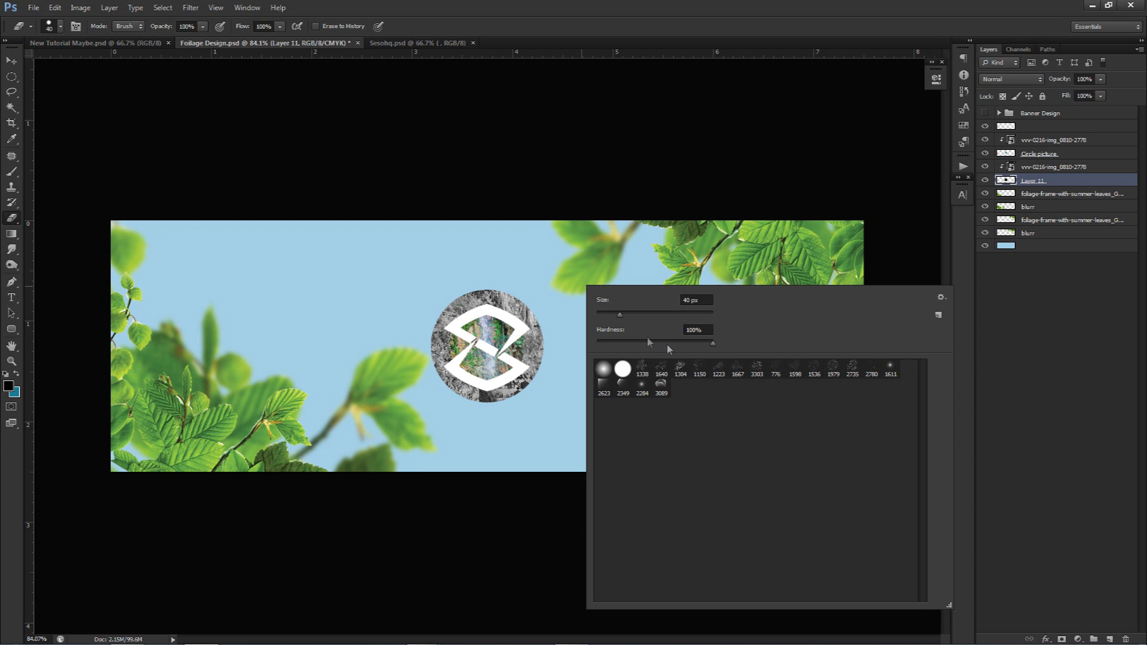
left_click(719, 370)
left_click(853, 370)
left_click_drag(633, 249, 490, 243)
mouse_move(655, 294)
left_mouse_down()
mouse_move(443, 290)
mouse_move(494, 289)
left_mouse_up()
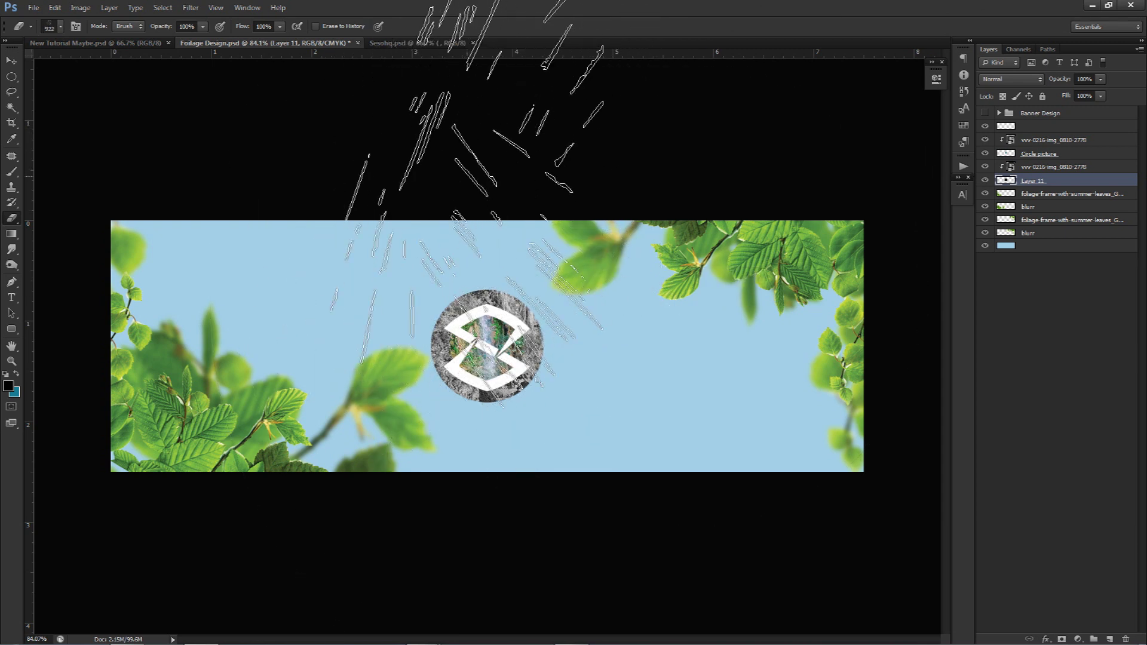
left_click_drag(478, 260, 499, 257)
Compare the current artwork with the finished Banner Design group by toggling layer visibility
left_click(985, 113)
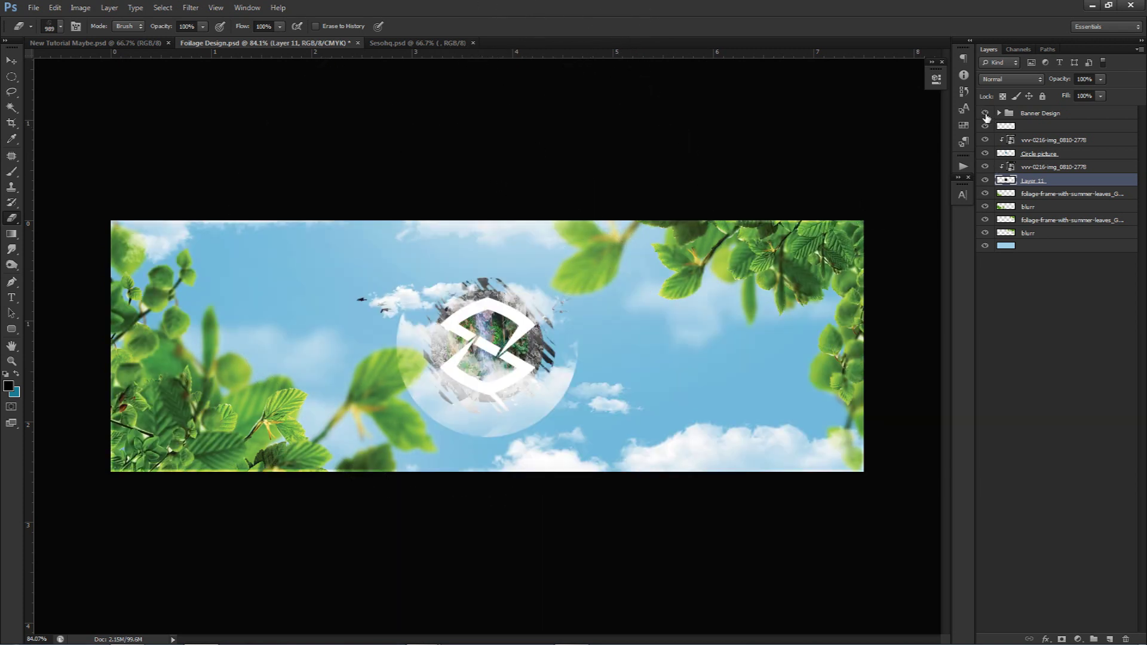
left_click(986, 113)
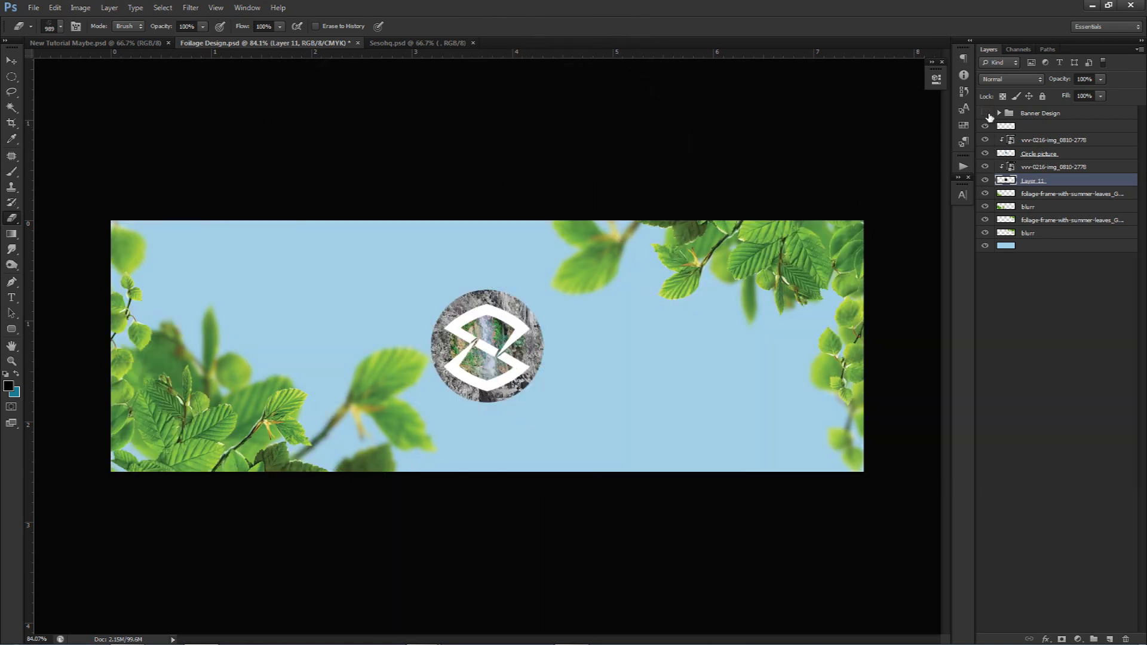
left_click_drag(985, 126, 985, 233)
left_click(985, 113)
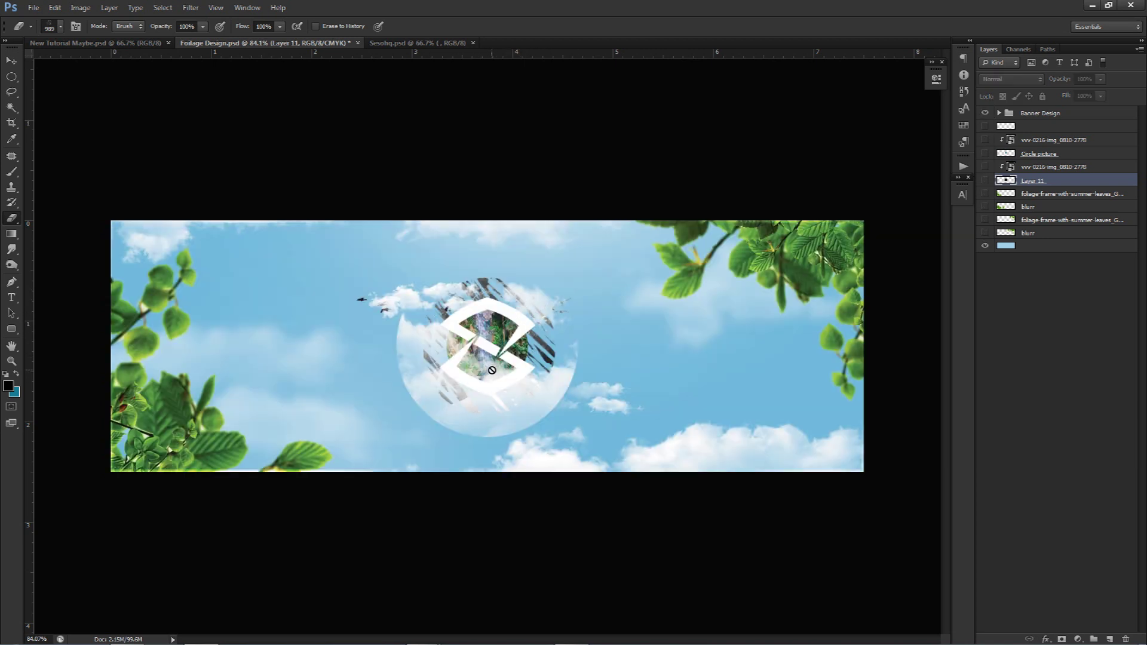
left_click_drag(984, 240, 985, 127)
left_click(985, 113)
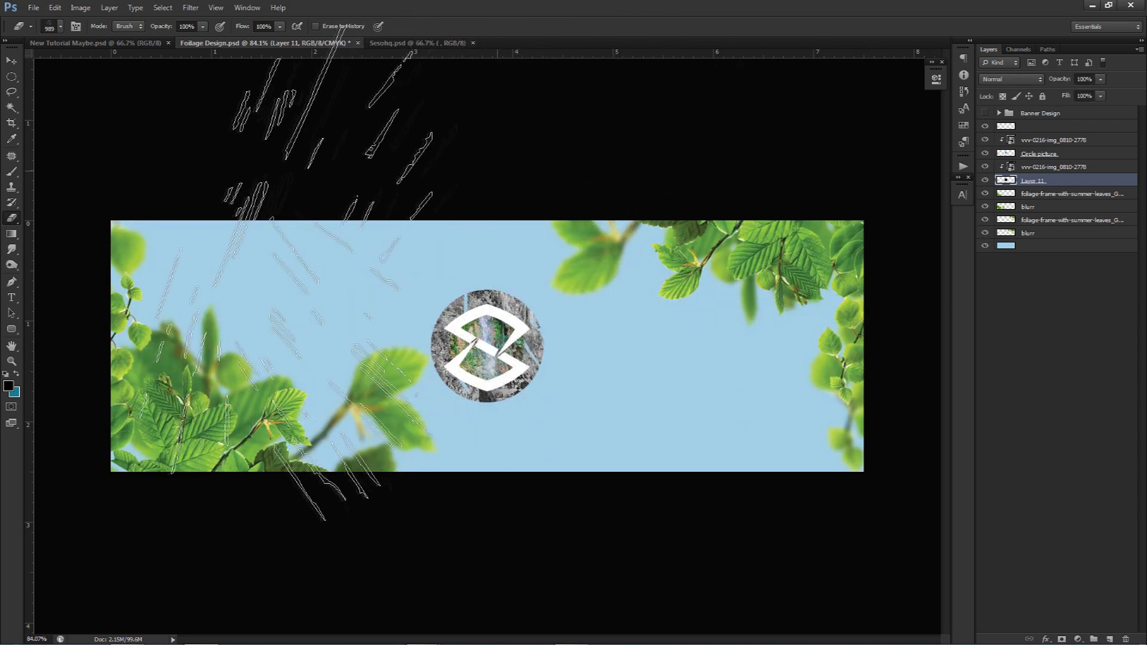
Erase diagonal scratch marks out of the large circle on Layer 11, then switch to the Move tool
left_click(460, 179)
left_click(443, 191)
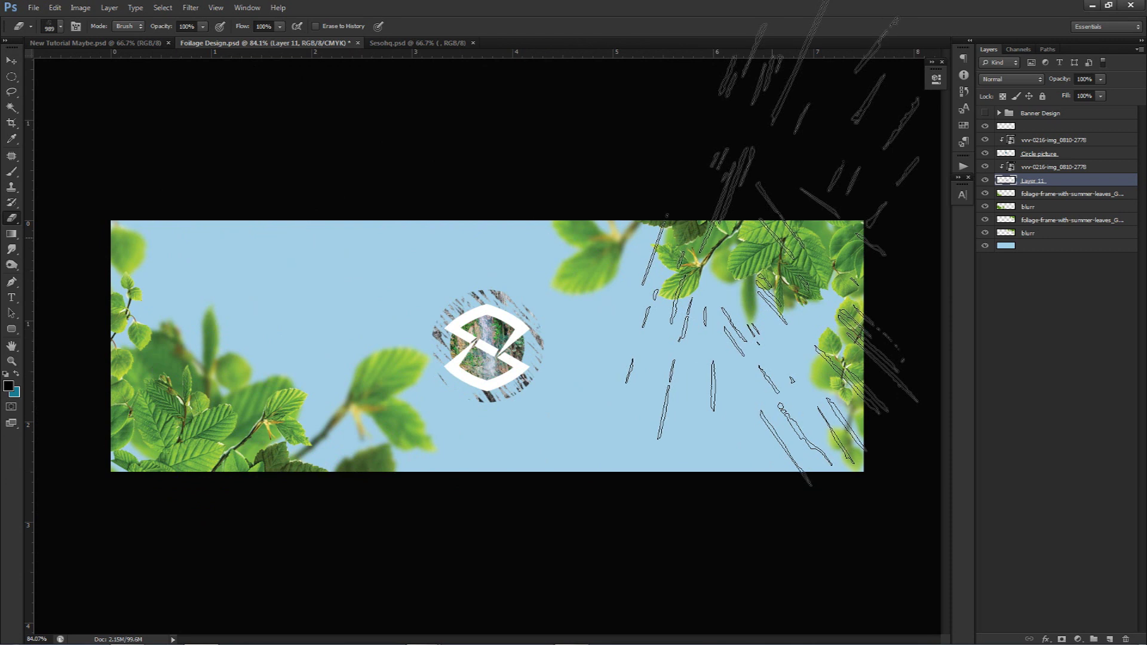
key("v")
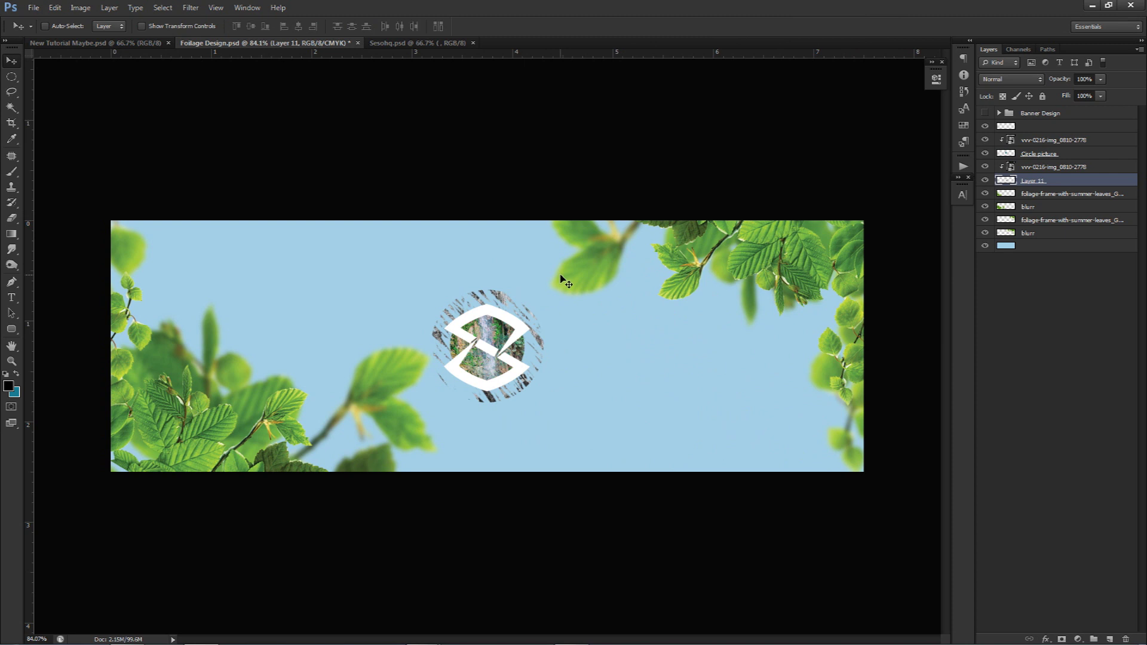
mouse_move(422, 633)
left_click_drag(1146, 341, 600, 334)
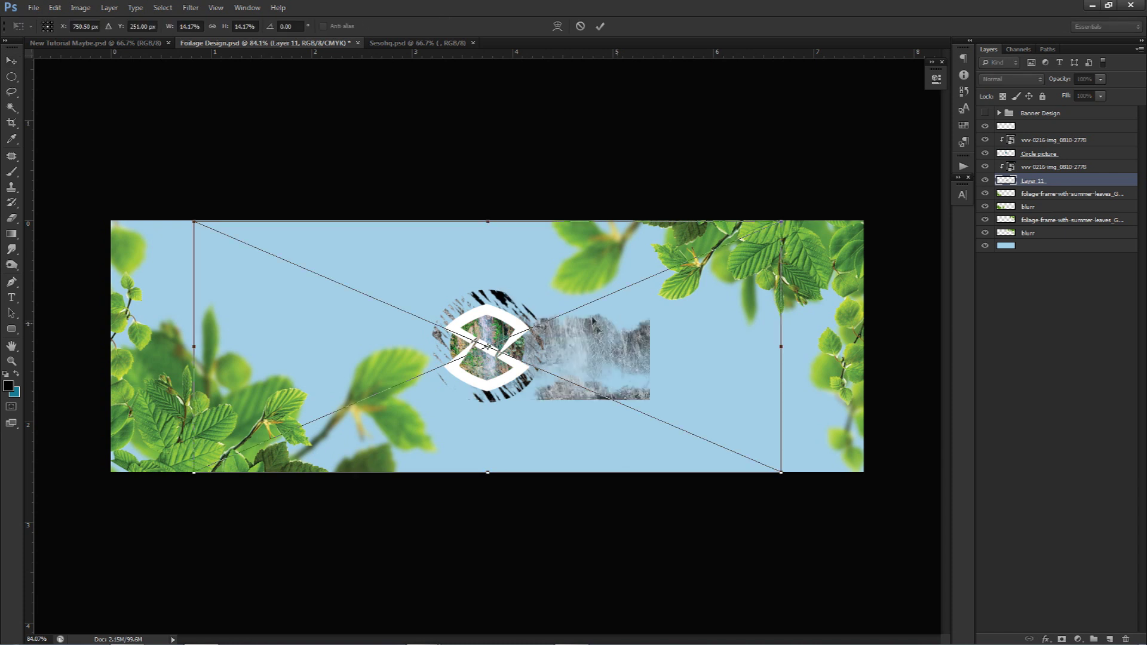
key("Return")
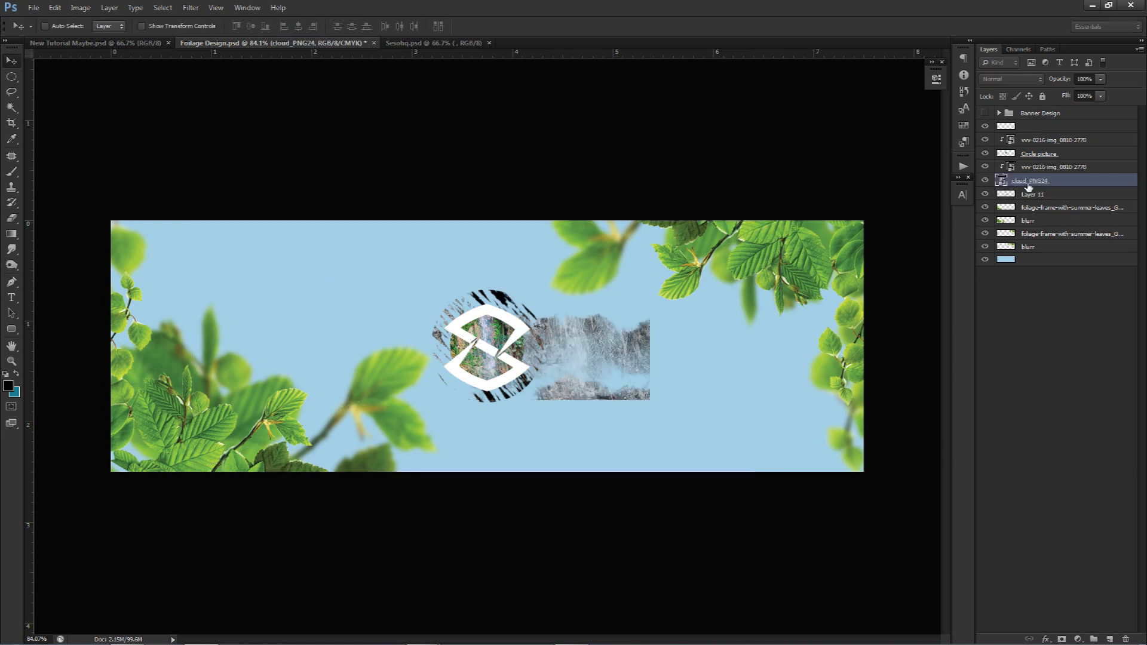
key("Delete")
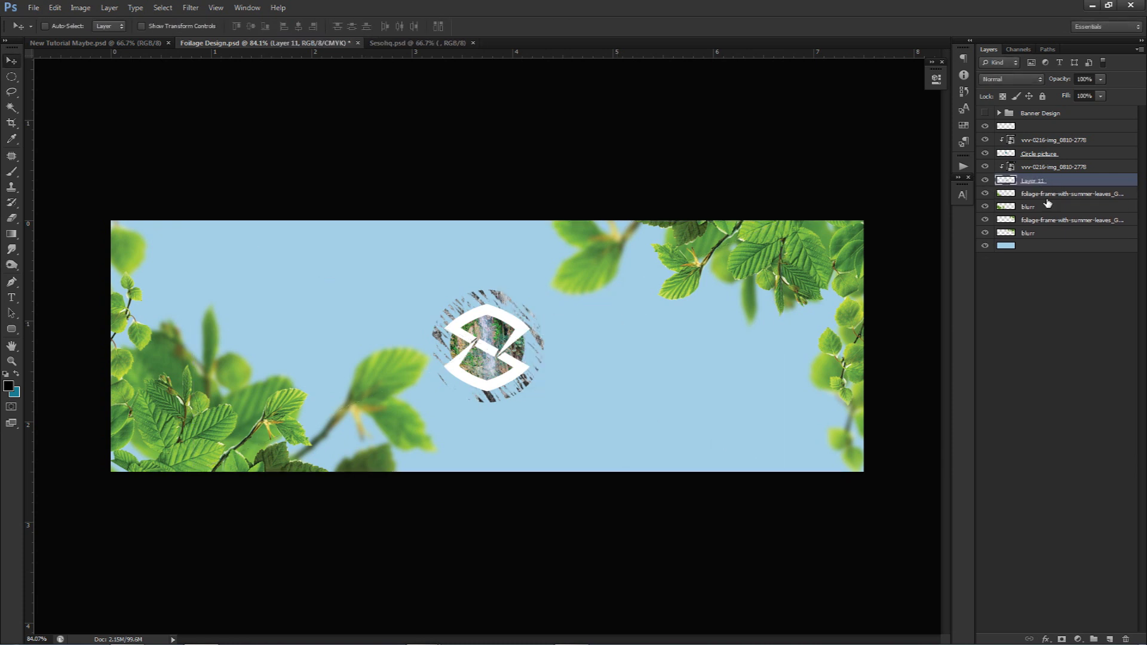
Place the cloud image cloud_PNG24 directly below Layer 11
left_click_drag(1146, 334, 696, 333)
key("Return")
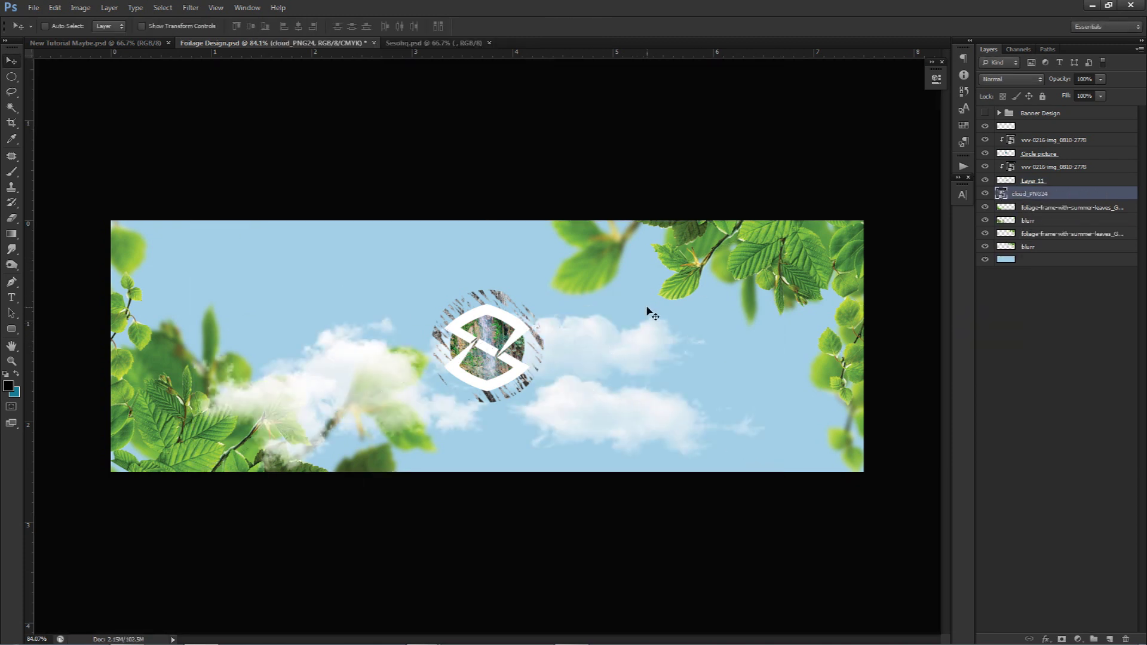
left_click_drag(648, 308, 655, 295)
Scale the clouds down to about 2.94% and move them beside the upper left of the logo circle
key("ctrl+t")
left_click_drag(790, 208, 531, 240)
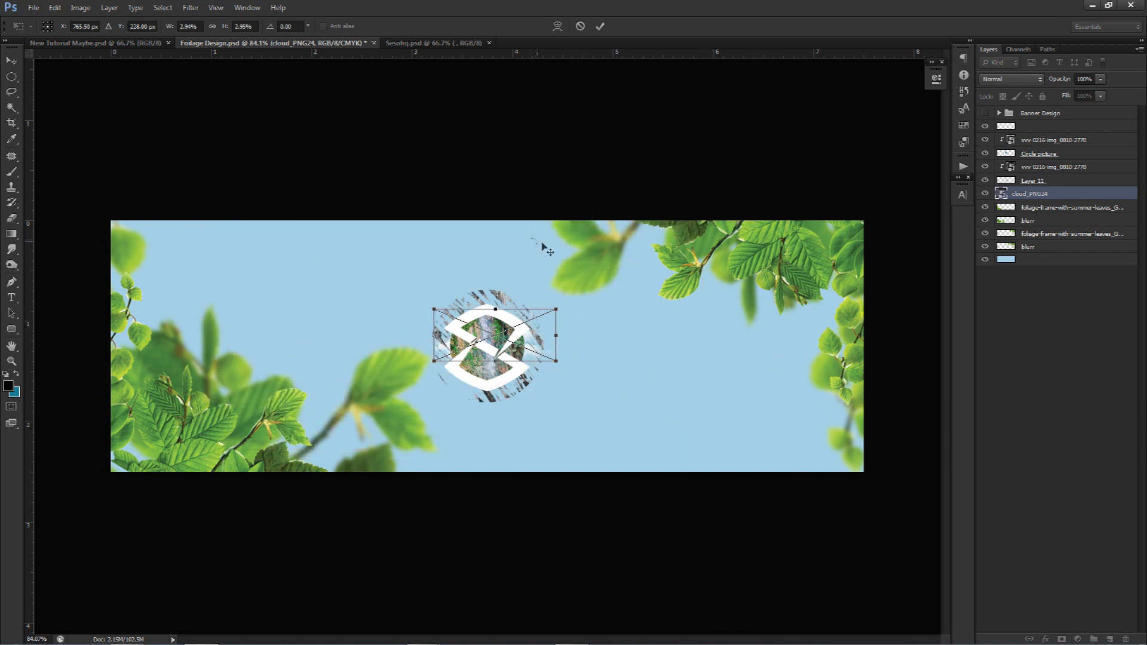
key("Return")
left_click_drag(538, 343, 487, 317)
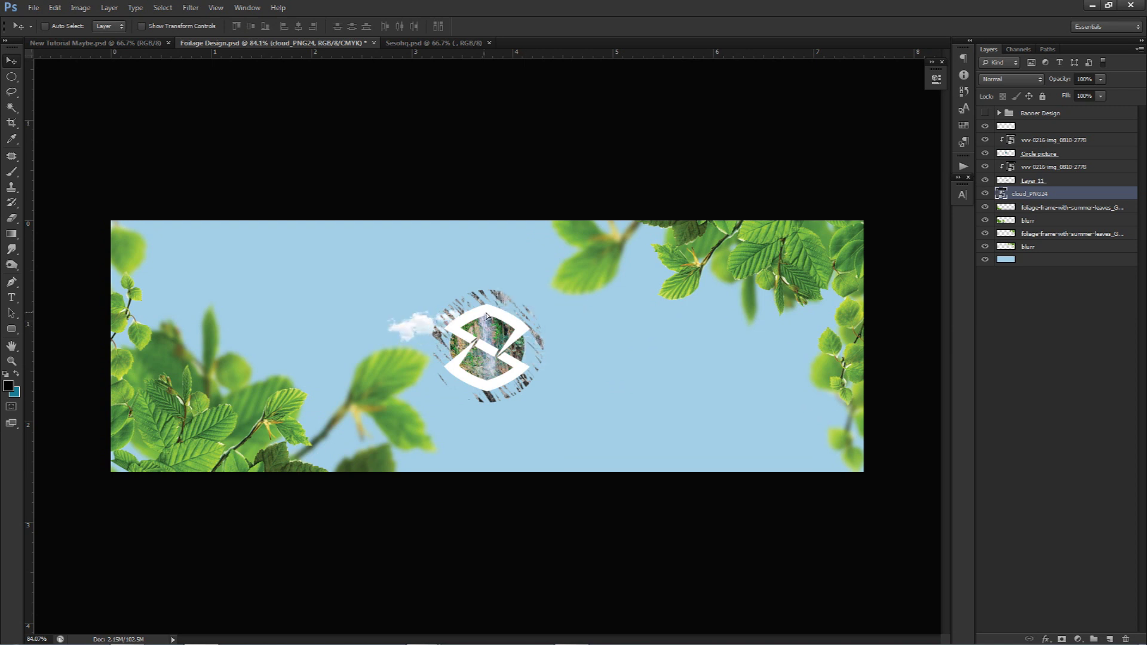
Raise the cloud_PNG24 layer above the logo layer and nudge the clouds slightly up and left
left_click_drag(1032, 196, 1033, 134)
left_click_drag(558, 304, 552, 297)
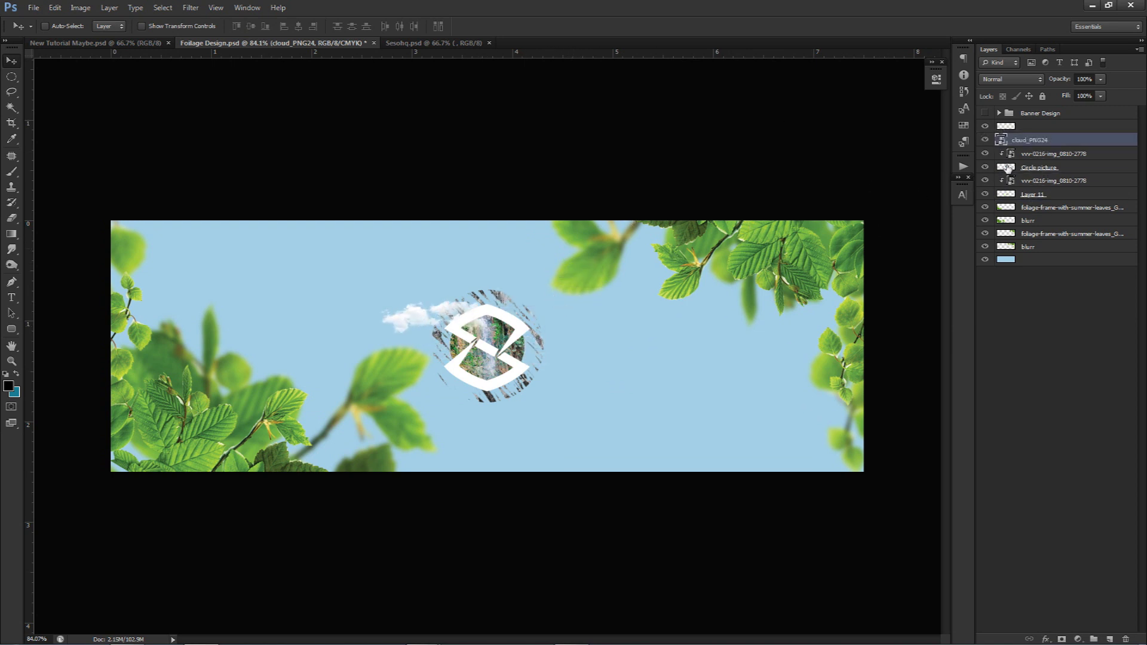
left_click(985, 127)
left_click(985, 127)
left_click_drag(1031, 139, 1031, 127)
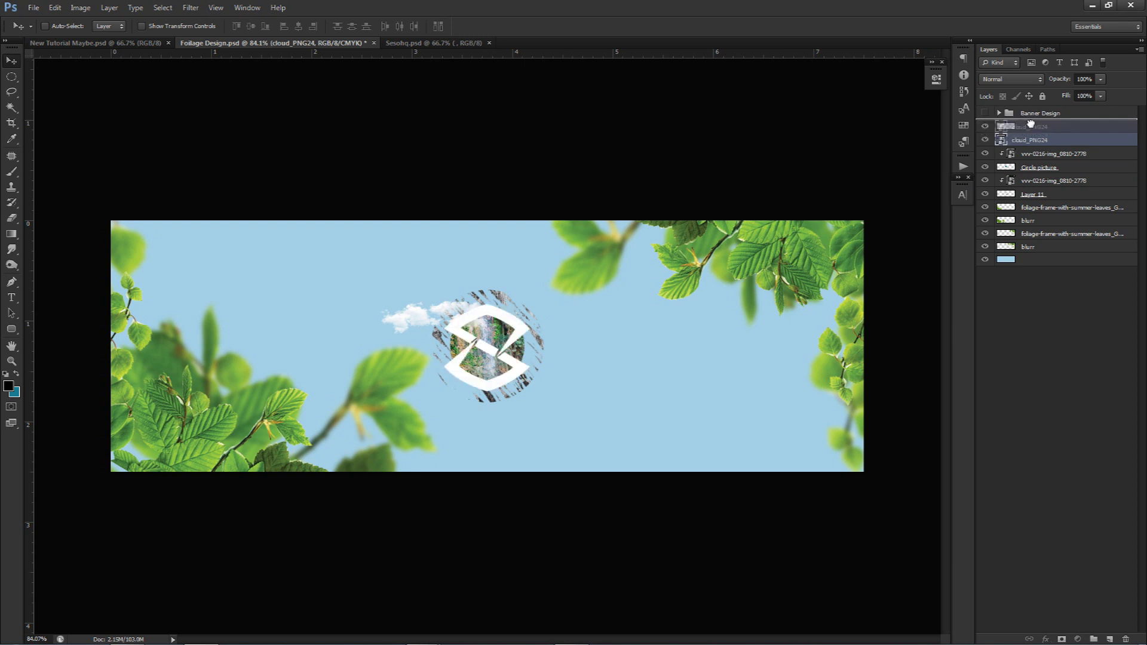
Duplicate the clouds to the lower right of the logo circle and rasterize the copy for erasing
left_click_drag(564, 270, 557, 268)
mouse_move(509, 300)
left_mouse_down()
mouse_move(500, 290)
mouse_move(569, 332)
mouse_move(571, 361)
left_mouse_up()
key("e")
left_click(529, 381)
left_click(562, 253)
Erase the part of the copied clouds overlapping the logo with a round 130 px eraser brush
right_click(552, 400)
left_click(575, 405)
left_click(508, 391)
mouse_move(524, 391)
left_mouse_down()
mouse_move(328, 366)
mouse_move(528, 385)
mouse_move(470, 385)
mouse_move(469, 350)
mouse_move(539, 303)
left_mouse_up()
scroll(526, 383, "up", 4)
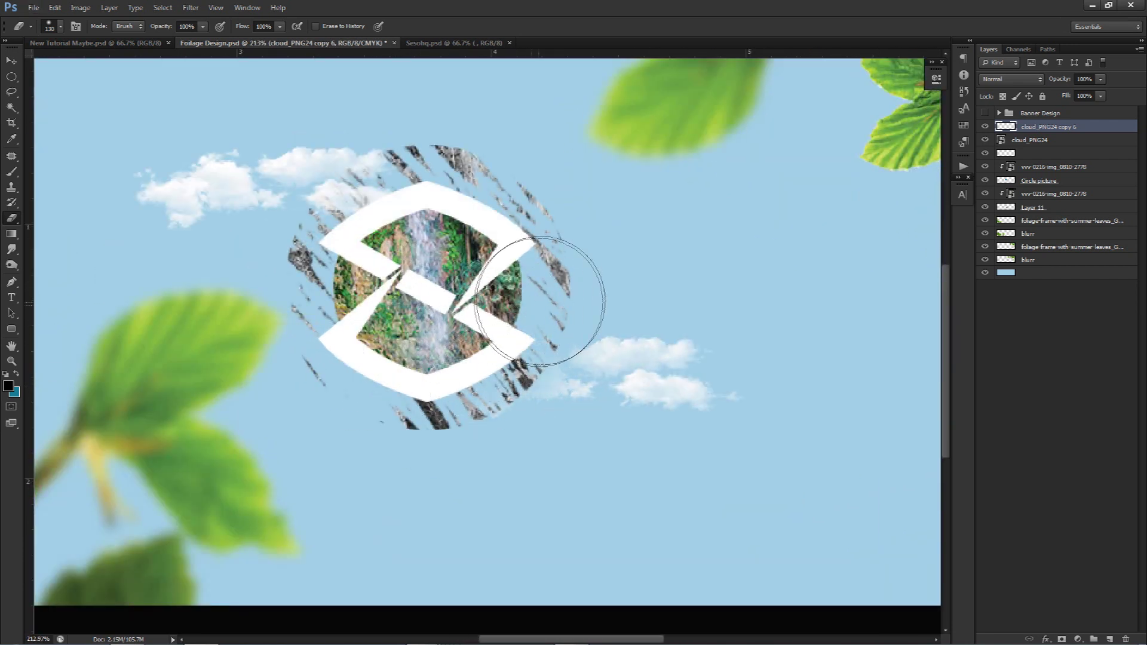
scroll(653, 282, "down", 4)
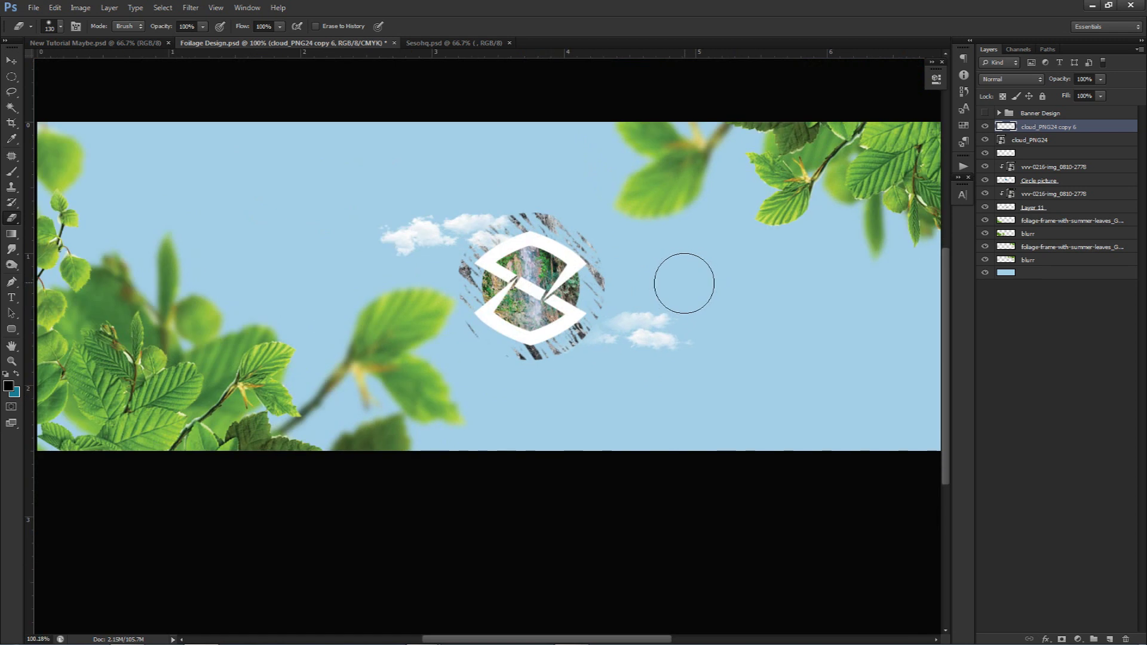
scroll(685, 283, "down", 1)
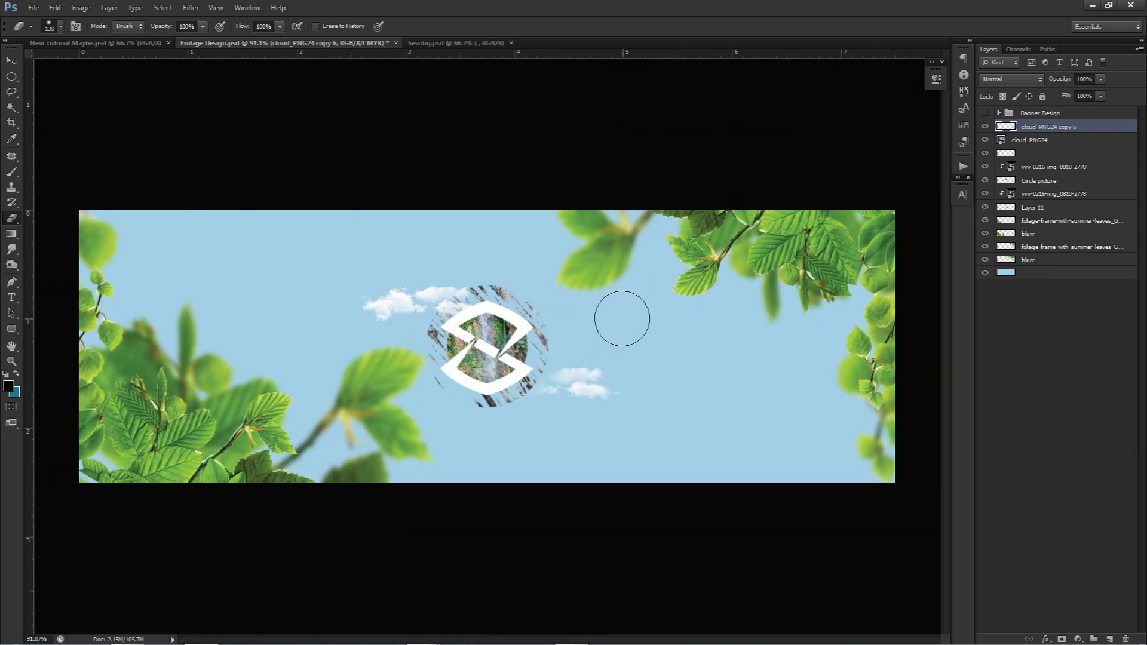
Place the cloud image cloud_PNG4 above the other clouds, shift it slightly left and select the layer below it
key("alt")
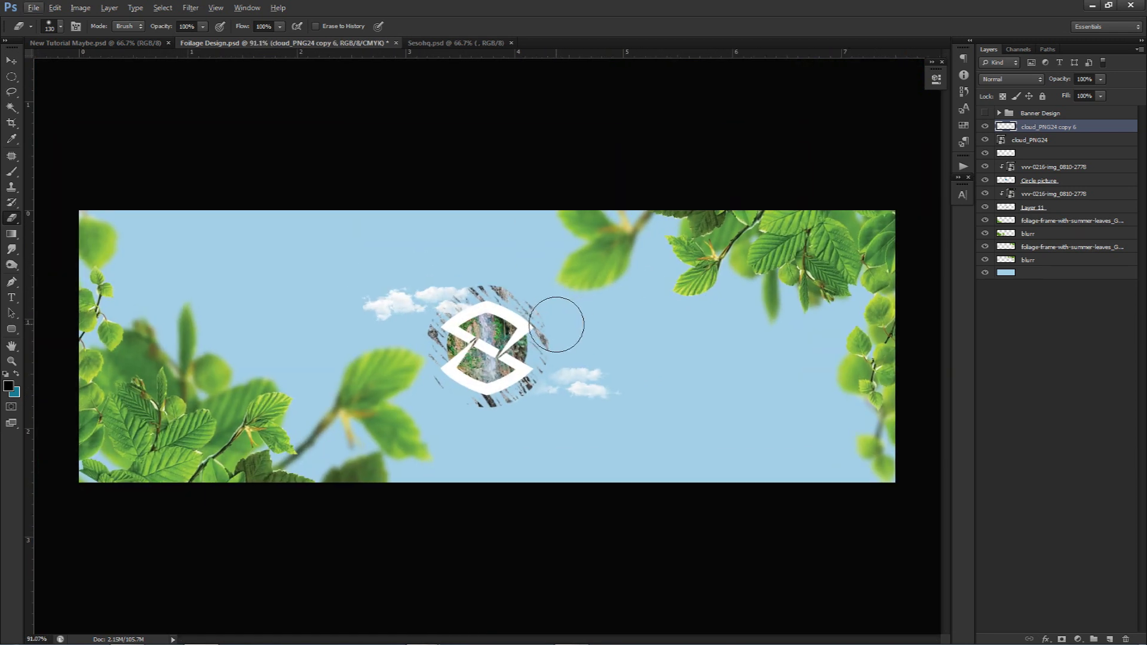
left_click_drag(1134, 354, 544, 318)
left_click(600, 28)
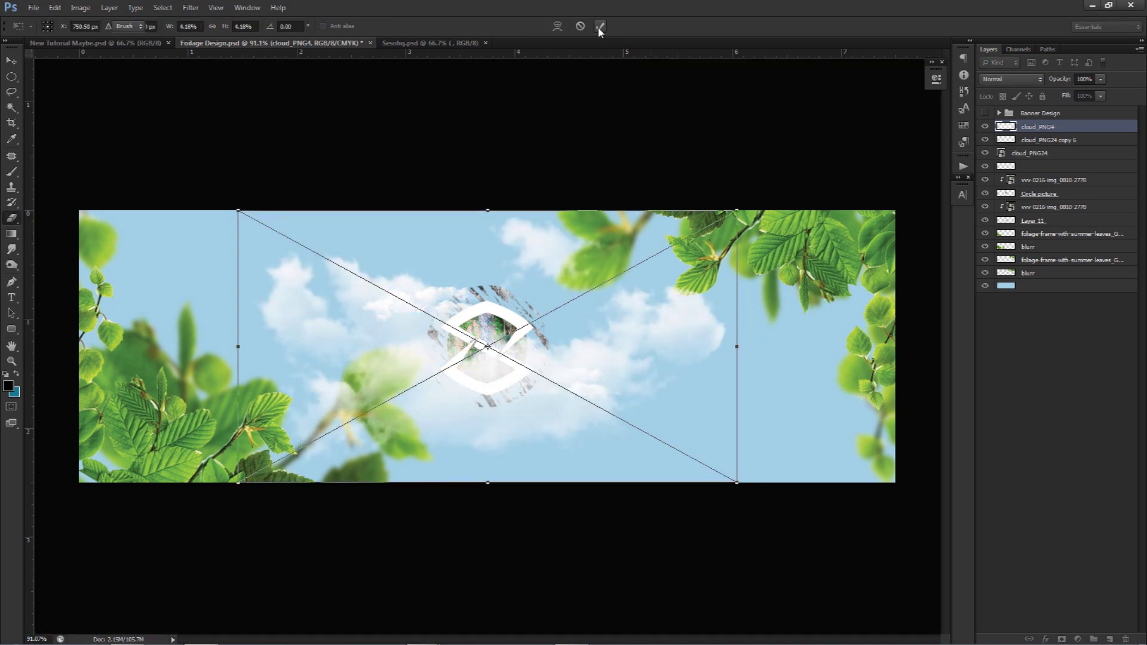
key("v")
mouse_move(581, 360)
left_mouse_down()
mouse_move(835, 353)
mouse_move(392, 299)
mouse_move(496, 302)
mouse_move(490, 340)
mouse_move(454, 316)
mouse_move(512, 332)
mouse_move(523, 376)
left_mouse_up()
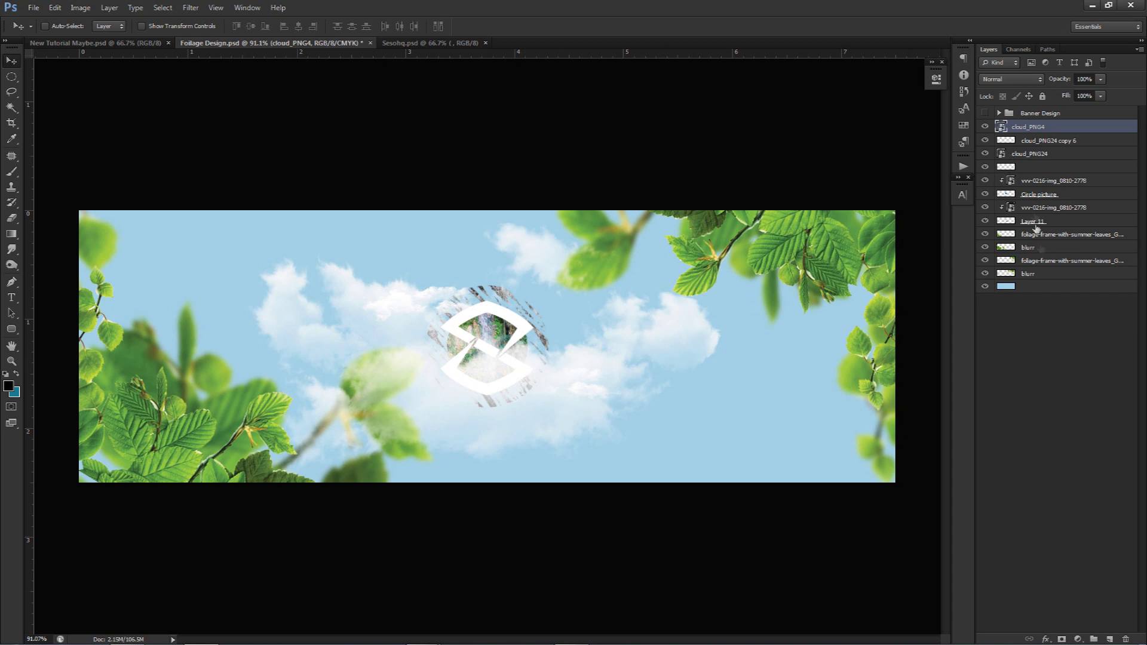
key("alt+bracketleft")
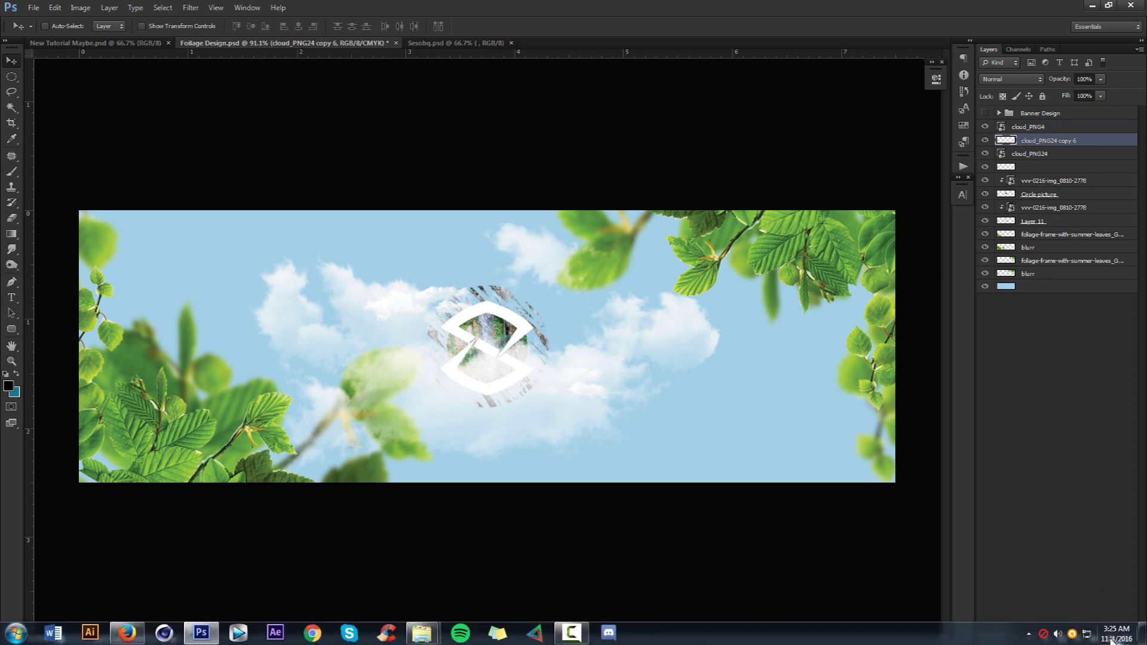
Add a new layer directly below cloud_PNG4 and mark the cloud_PNG4 layer with an orange label
left_click(1110, 639)
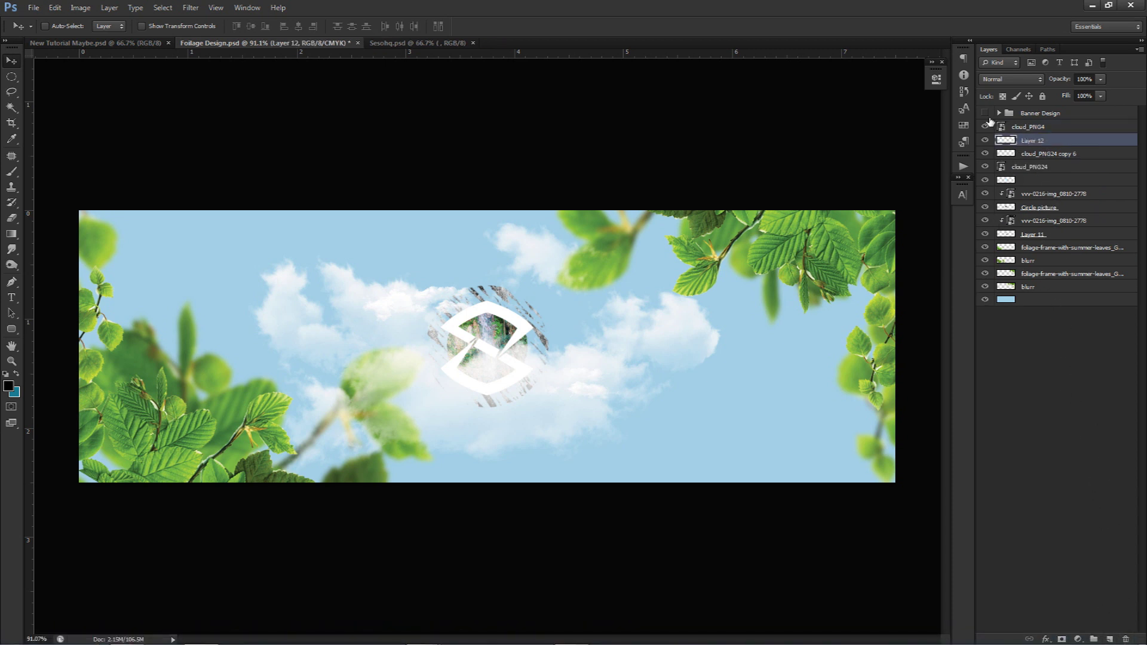
right_click(990, 119)
right_click(985, 126)
left_click(1016, 184)
left_click(986, 127)
left_click(985, 127)
left_click(1040, 141)
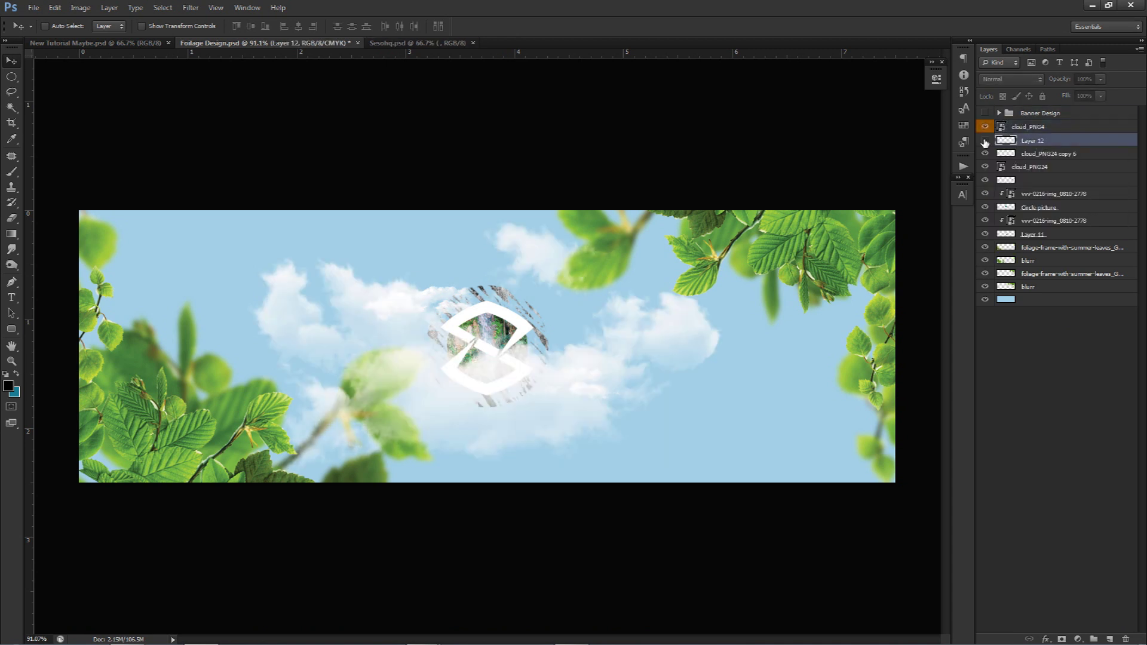
Draw a large circular selection centred on the guide intersection, fill it with the teal background color and clear the selection
key("m")
key("ctrl+semicolon")
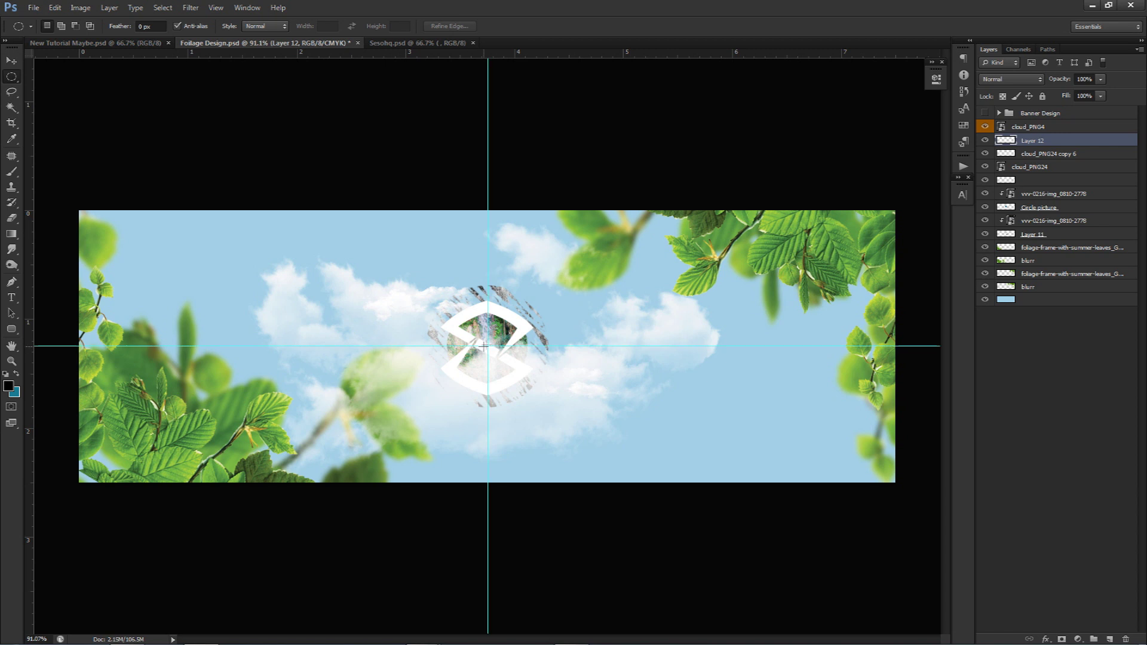
left_click_drag(487, 346, 593, 545)
key("ctrl+BackSpace")
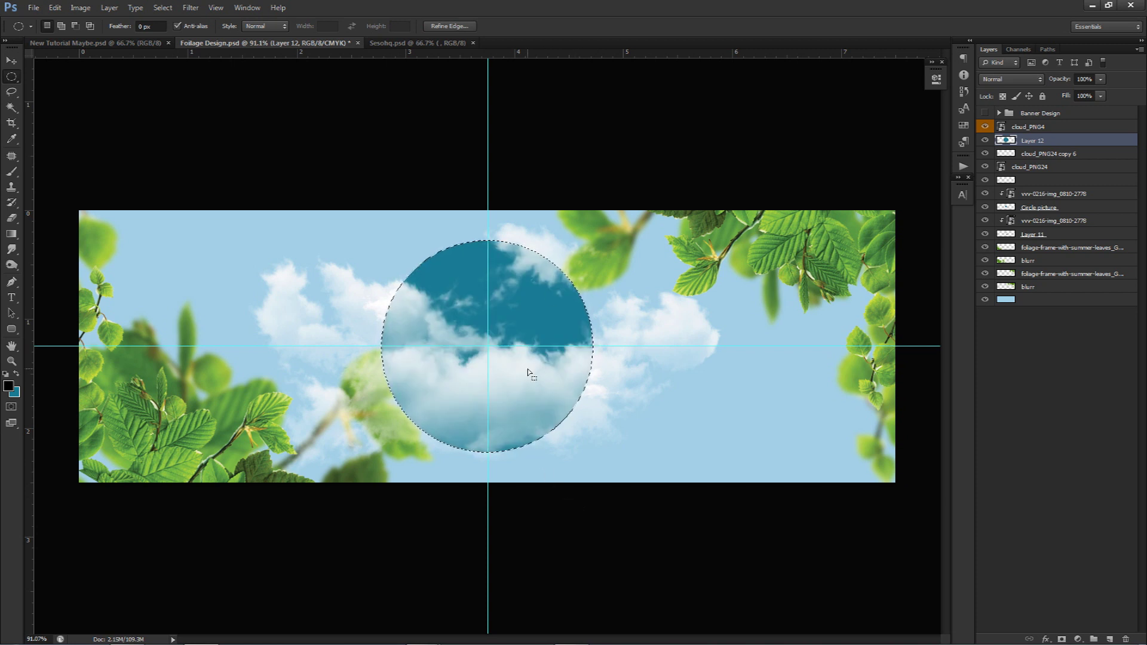
key("ctrl+d")
key("v")
key("ctrl+semicolon")
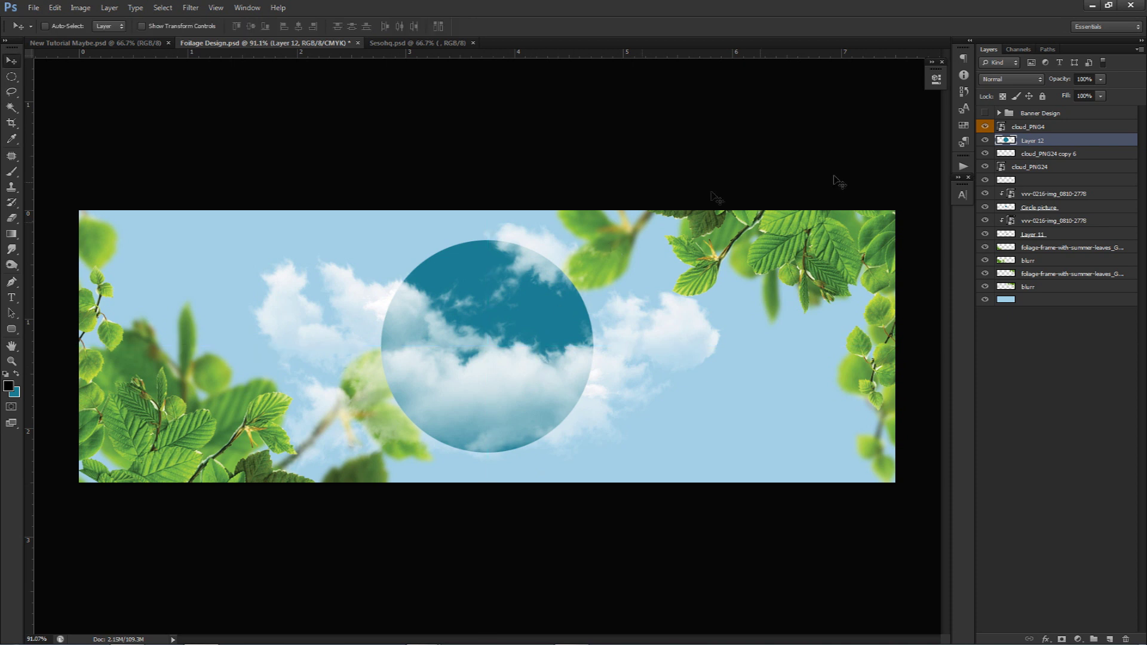
Duplicate cloud_PNG4, hide the original and place the copy beneath it as a rasterized layer
left_click(1034, 130)
right_click(1033, 131)
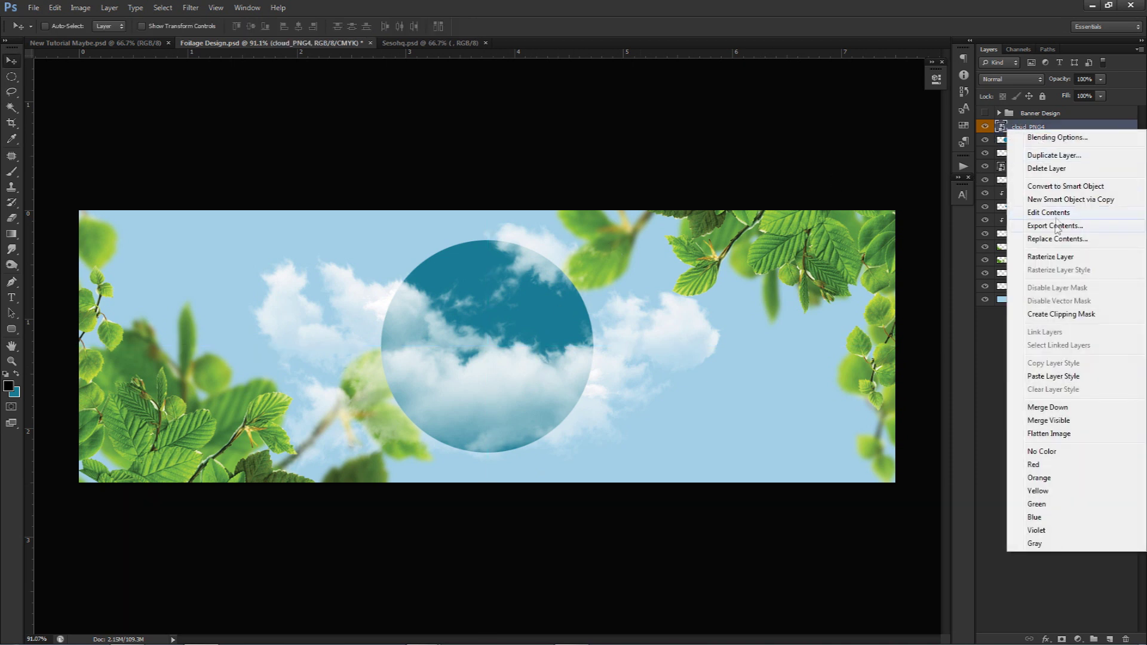
left_click(1040, 130)
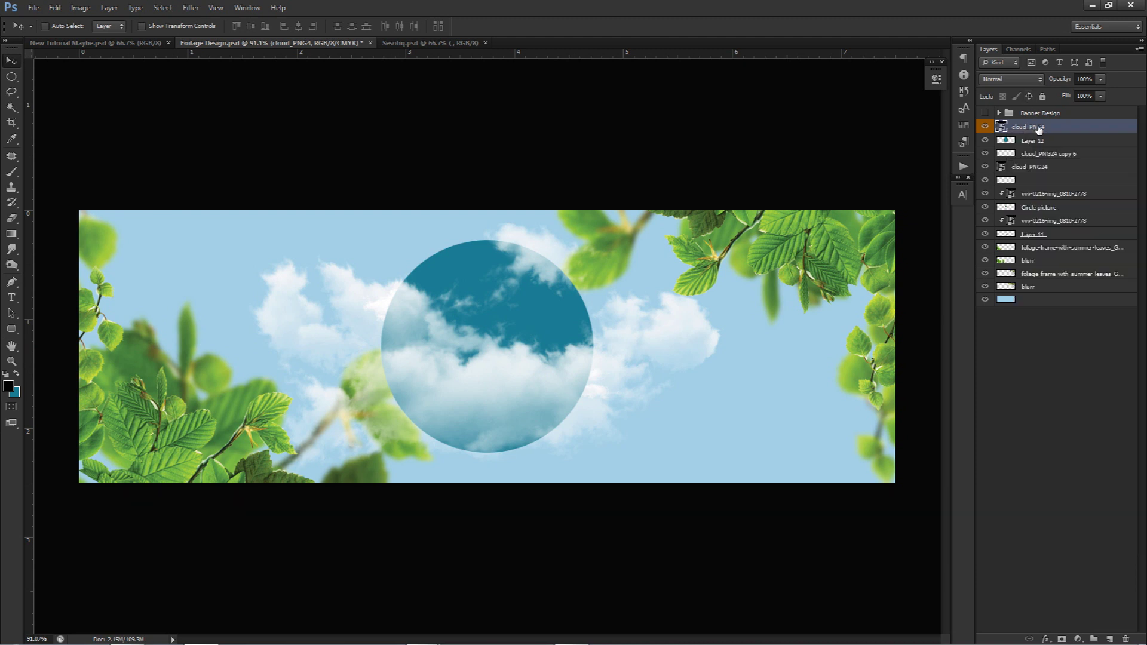
key("ctrl+j")
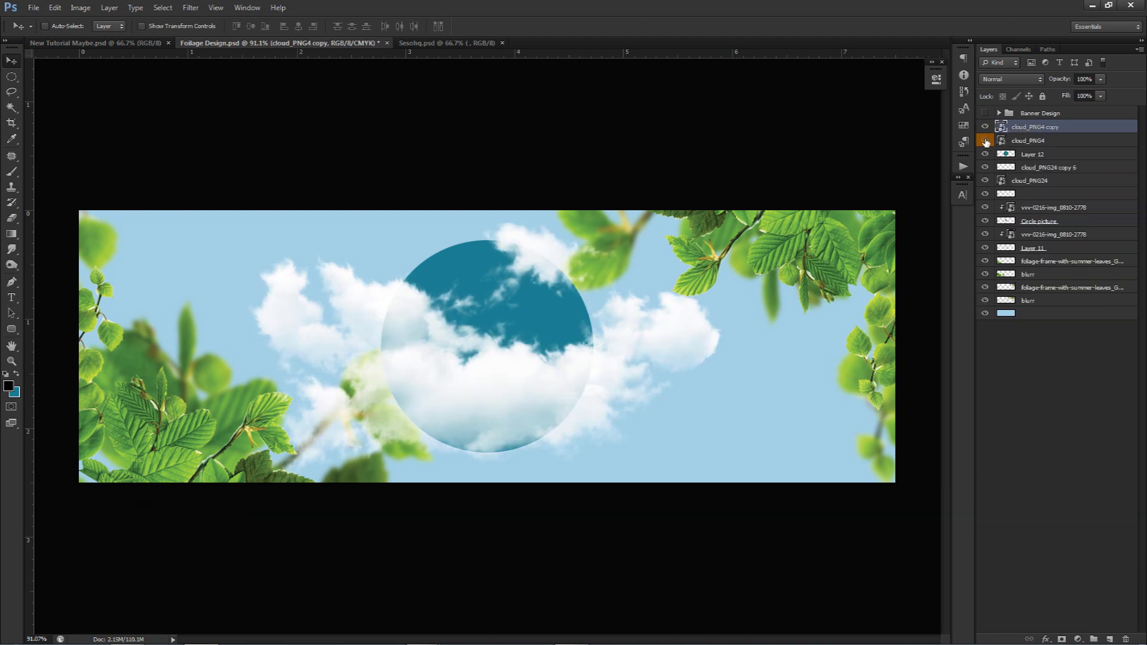
left_click(985, 141)
left_click_drag(1041, 131, 1043, 146)
right_click(1043, 144)
left_click(1051, 270)
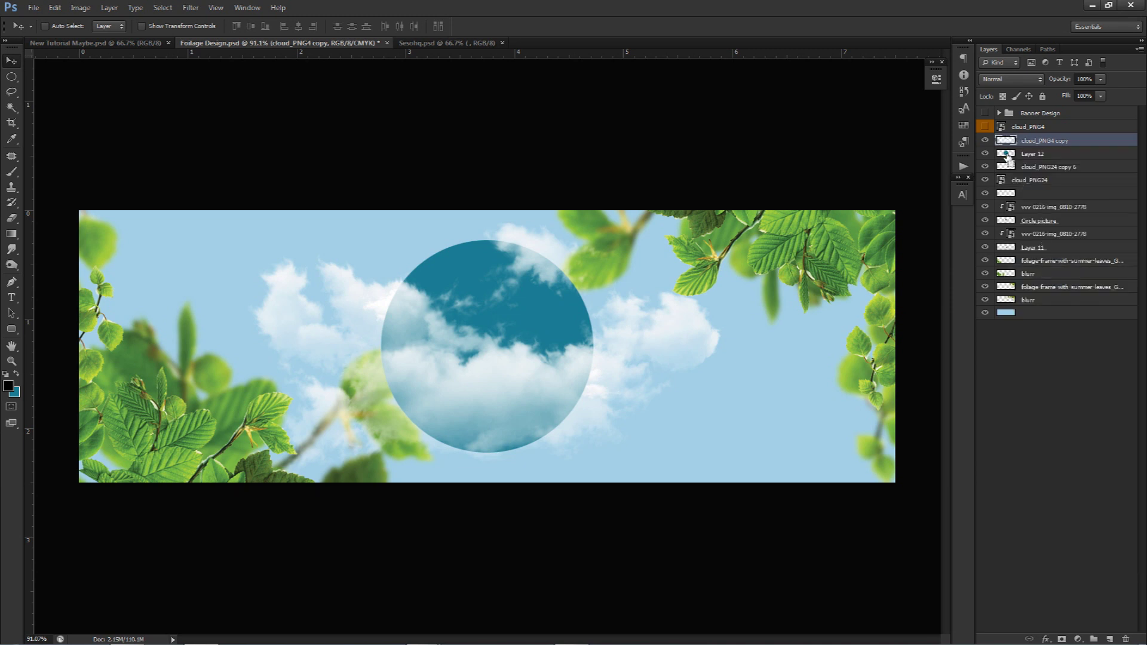
Load the teal circle's outline as a selection while keeping the rasterized cloud copy as the active layer
left_click(986, 154)
left_click(986, 154)
left_click(1009, 154, "ctrl")
left_click(984, 142)
left_click(984, 143)
Try to delete the copied clouds outside the circle by inverting the selection
key("m")
right_click(622, 290)
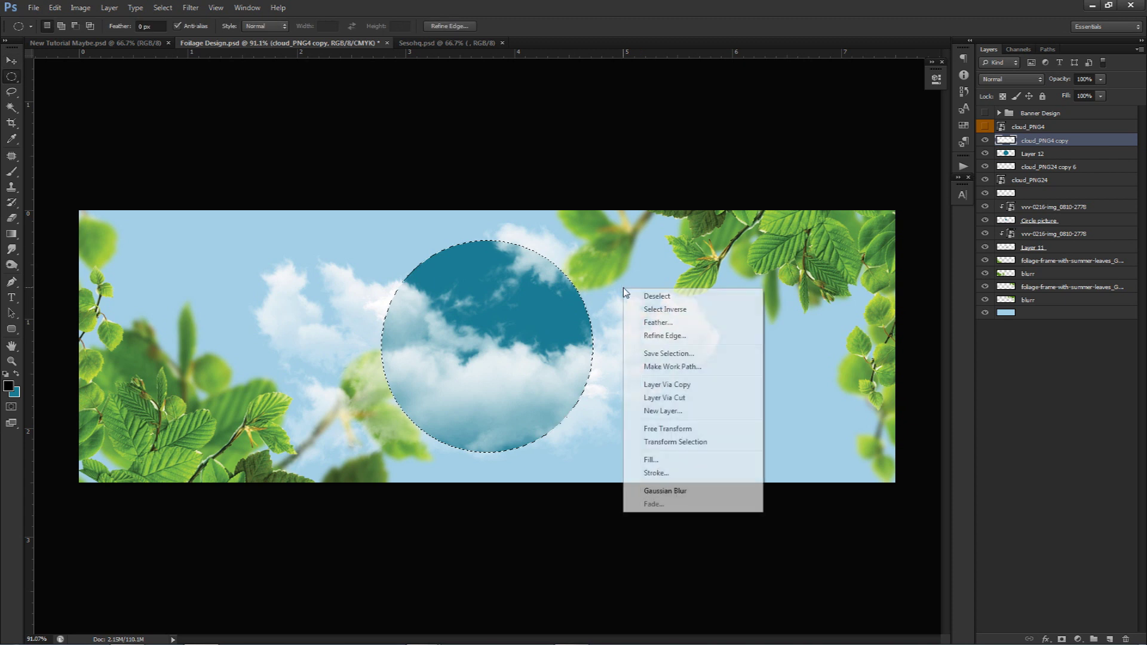
left_click(5, 76)
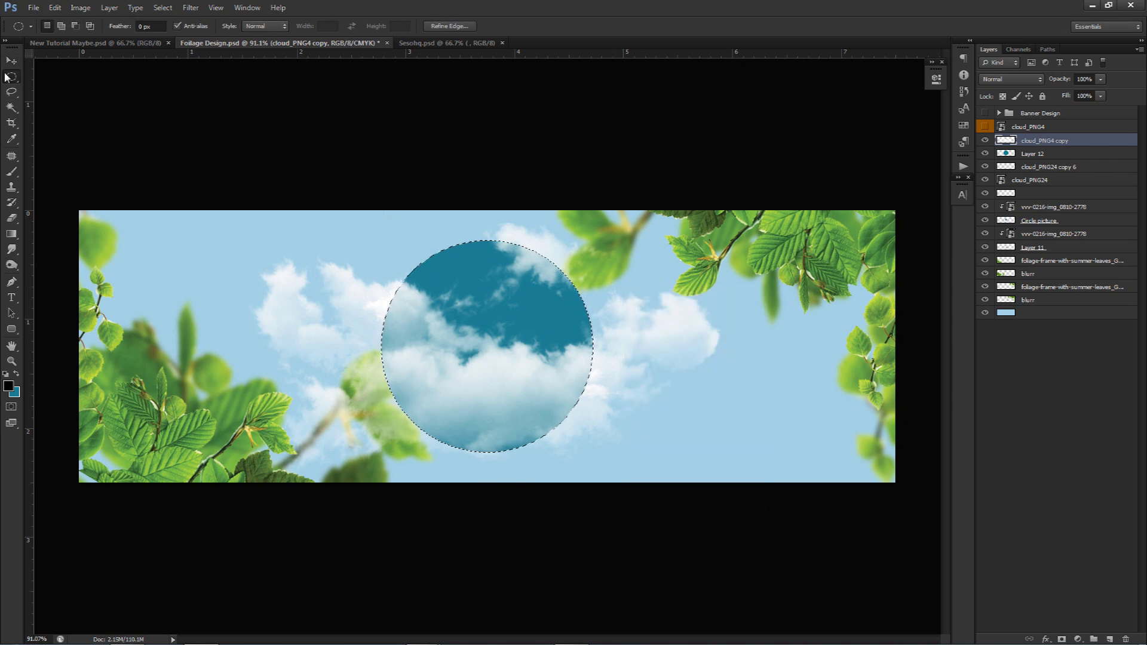
right_click(635, 296)
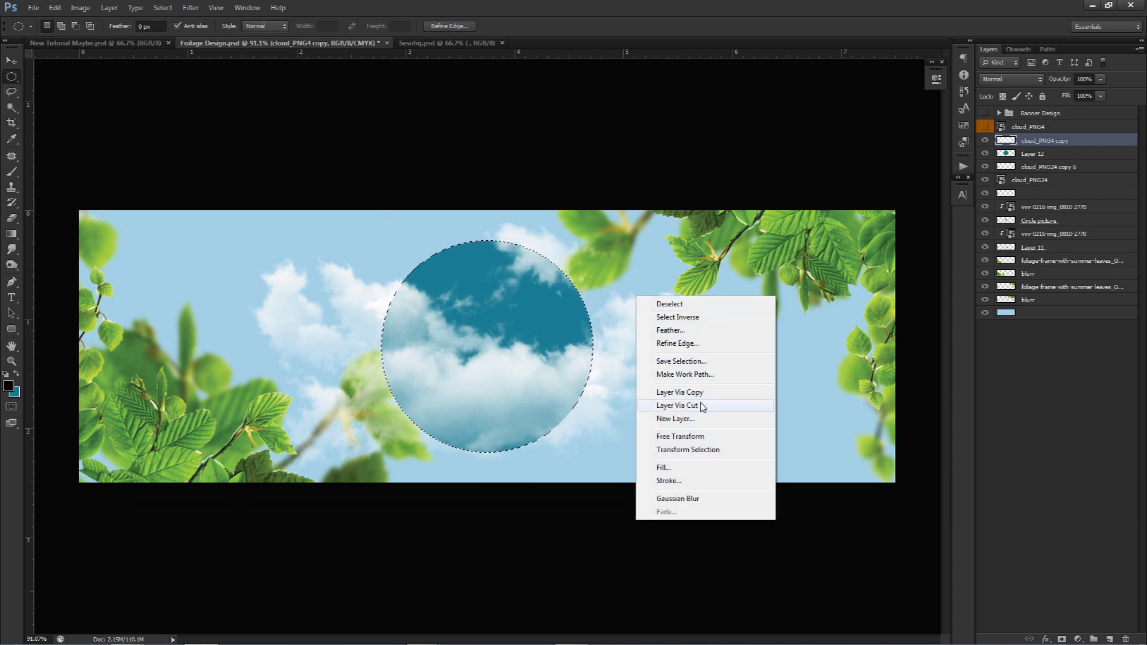
left_click(676, 318)
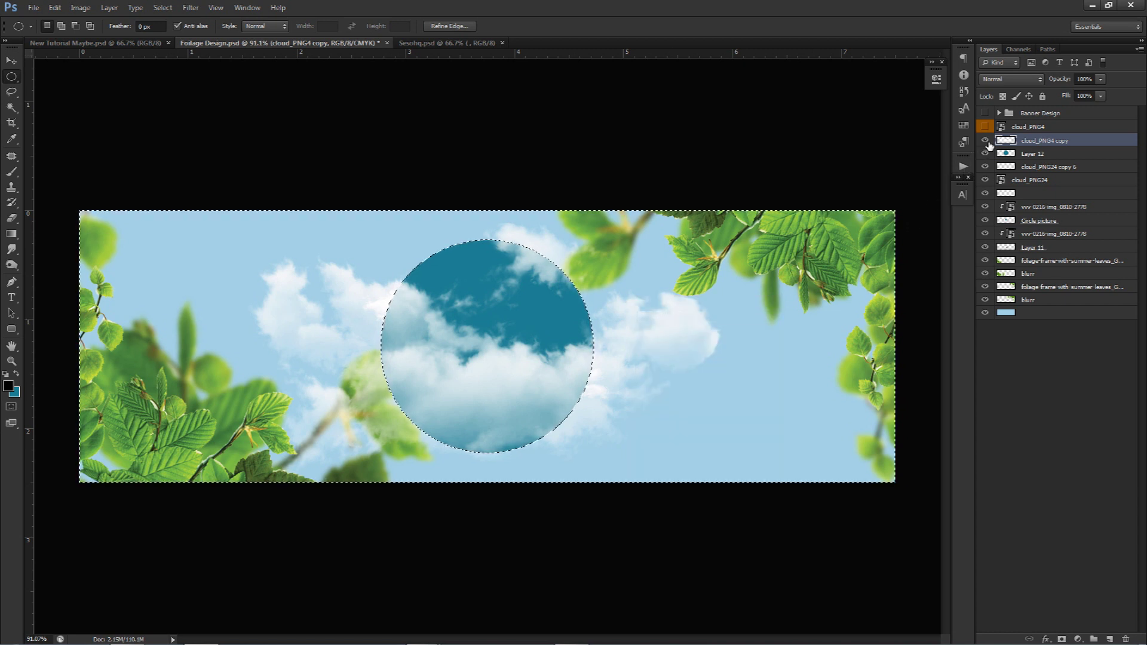
left_click(985, 141)
left_click(985, 141)
key("Delete")
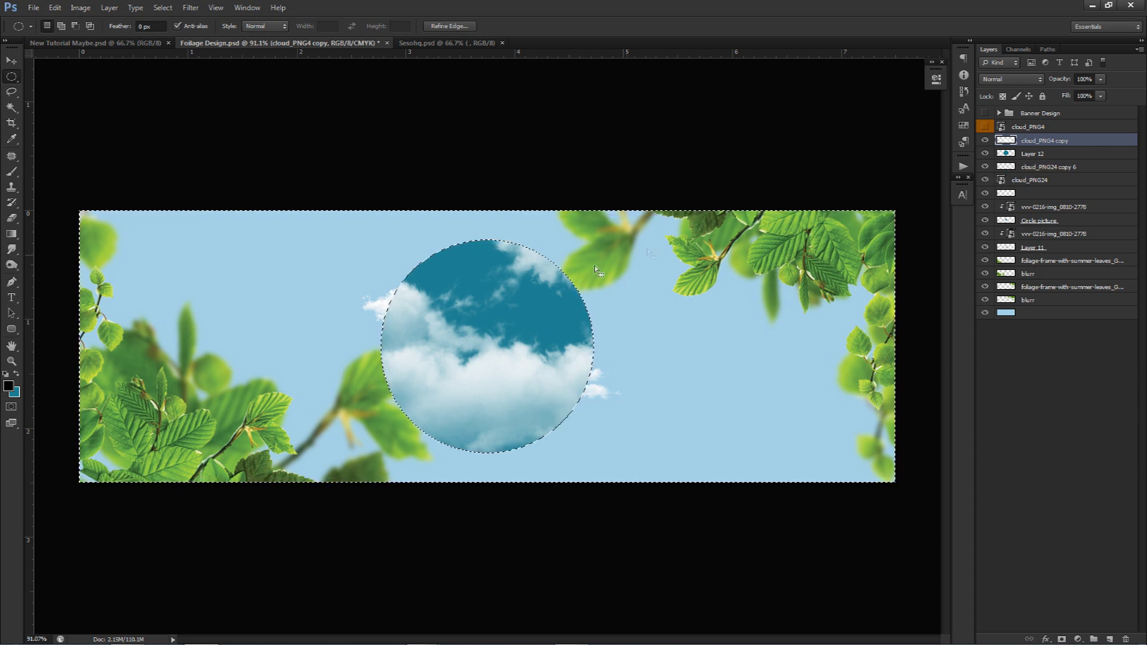
key("ctrl+z")
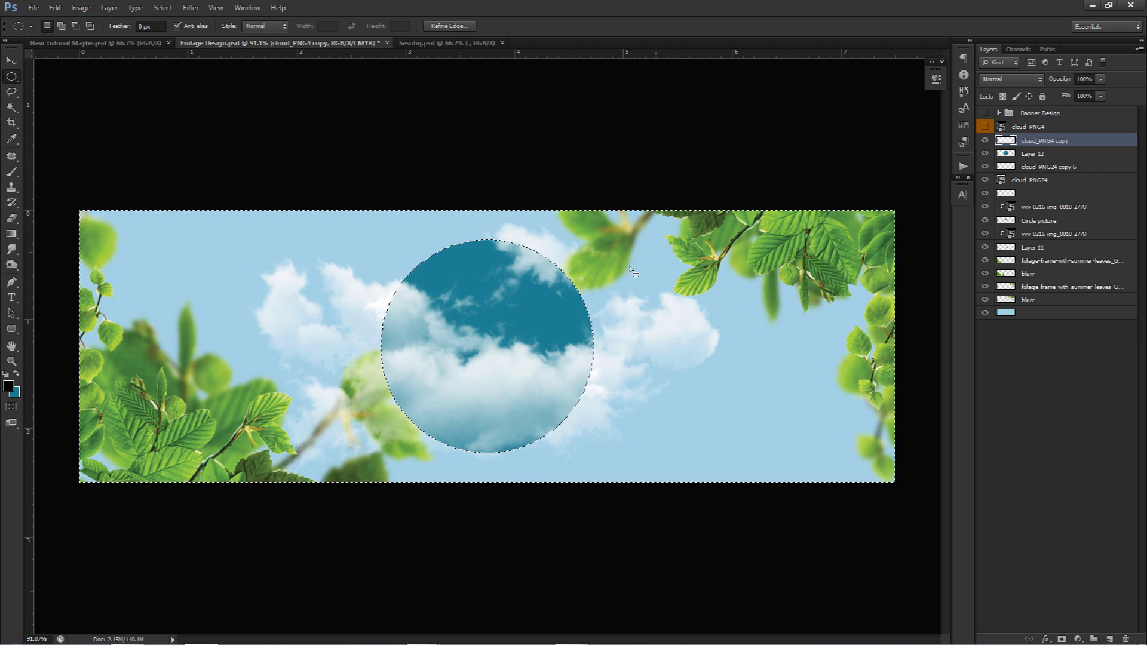
key("ctrl+shift+i")
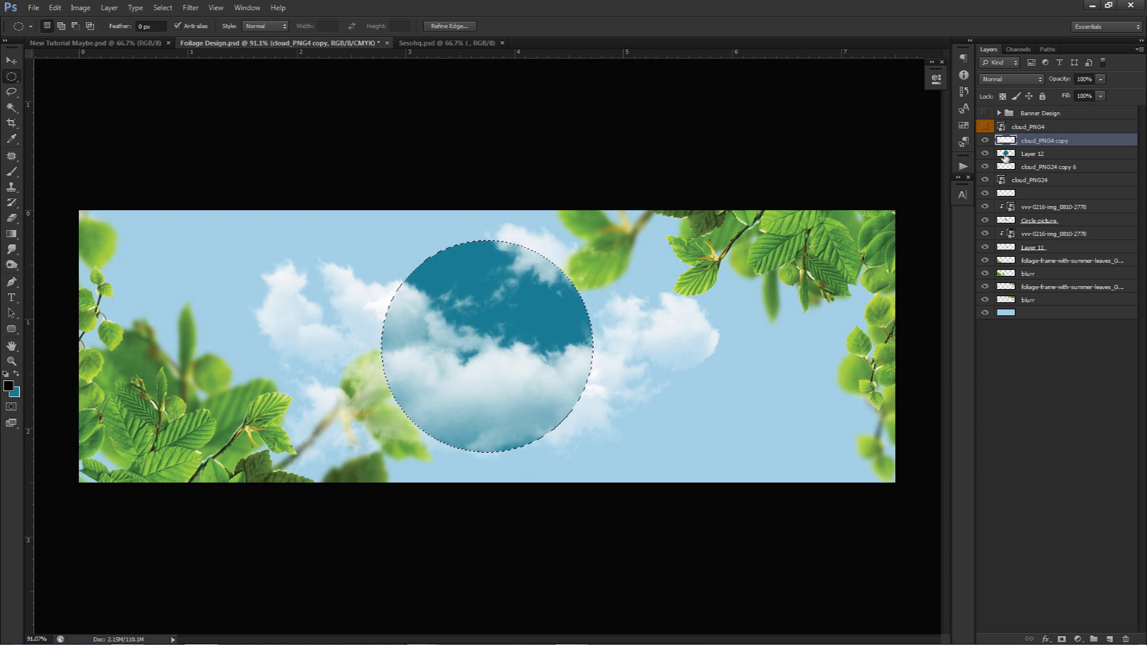
Cut the clouds inside the circular selection onto their own layer, and hide the teal circle and the remaining cloud copy
left_click(985, 154)
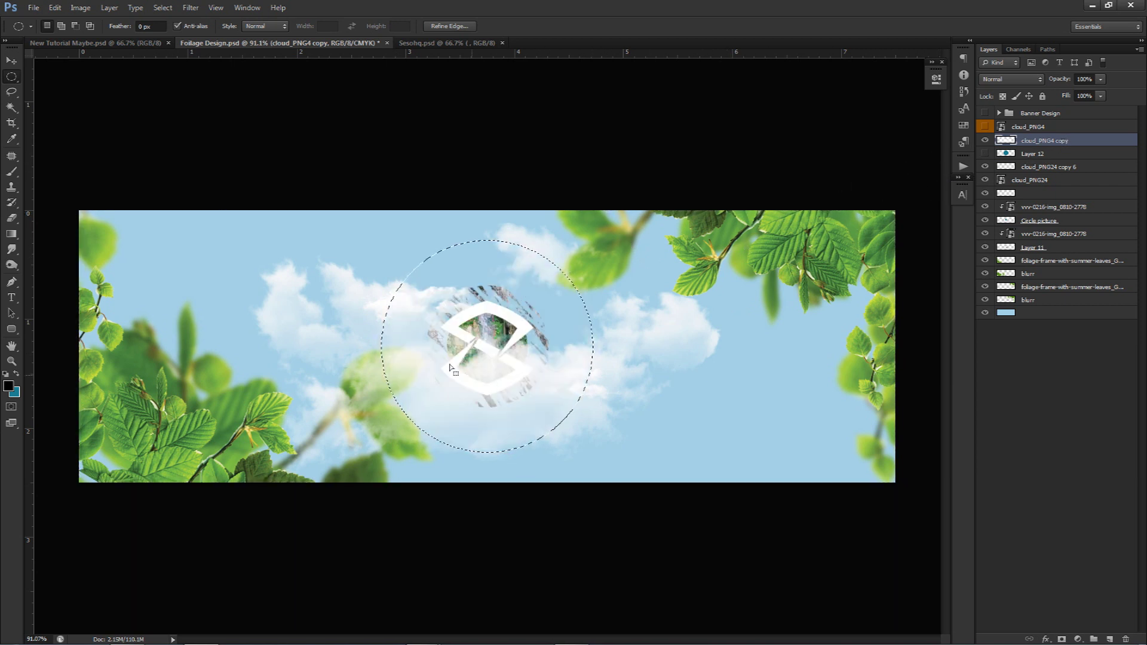
left_click(985, 142)
left_click(985, 142)
right_click(579, 301)
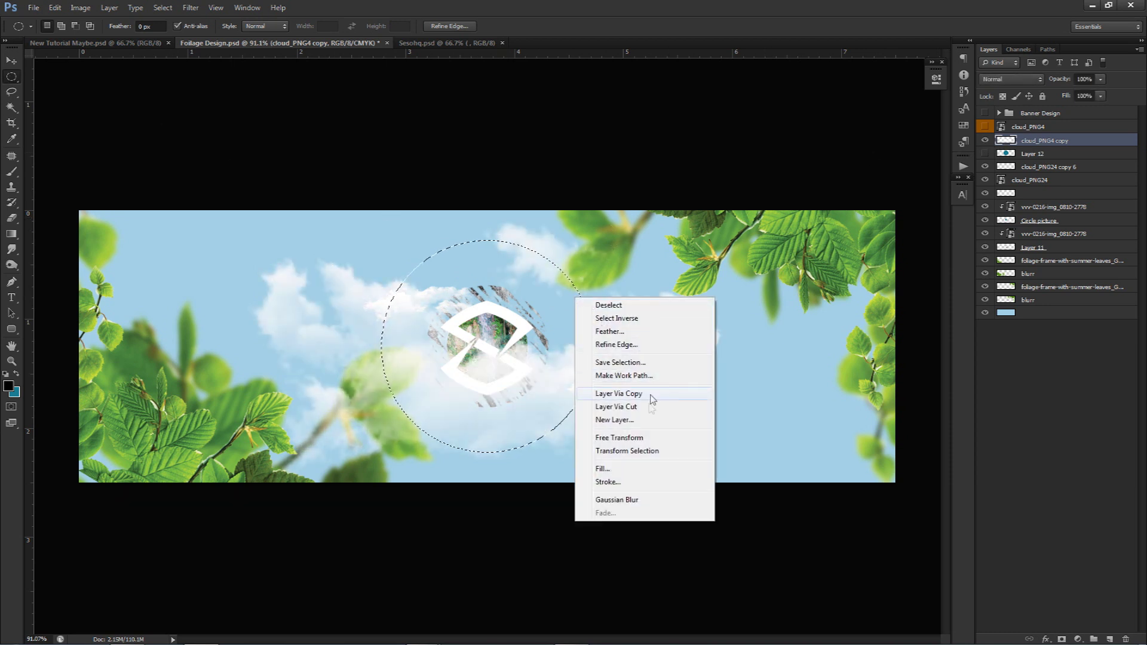
left_click(645, 409)
left_click(986, 154)
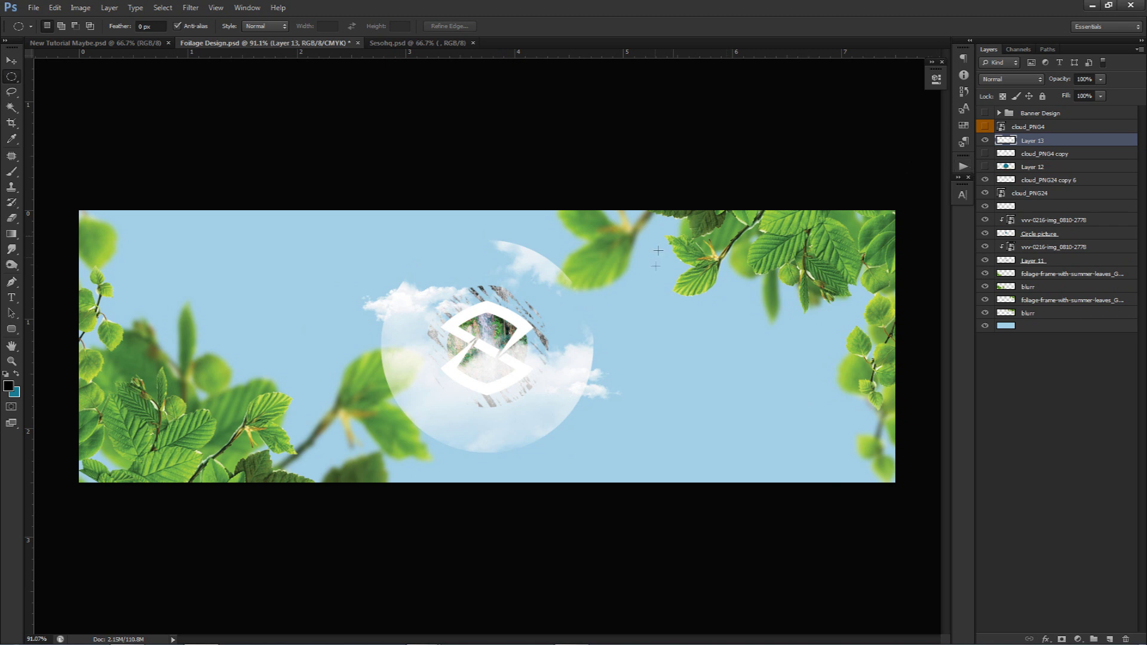
Soften the edges of the circular cloud layer around the logo with a soft 222 px eraser
key("e")
left_click_drag(612, 333, 637, 338)
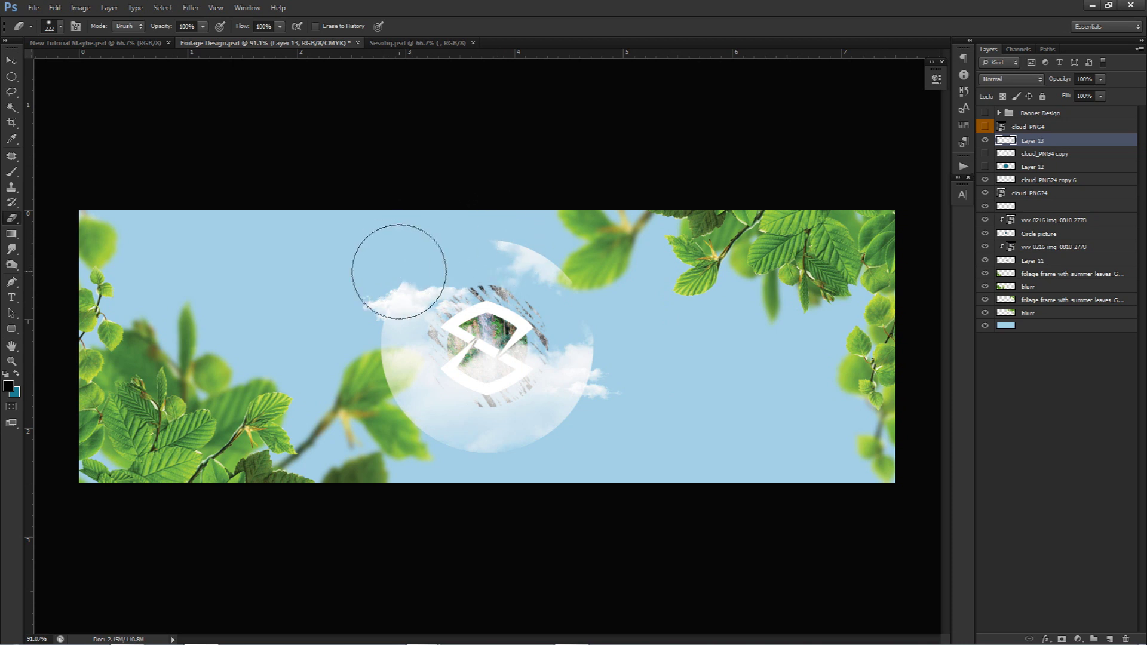
left_click_drag(372, 277, 331, 328)
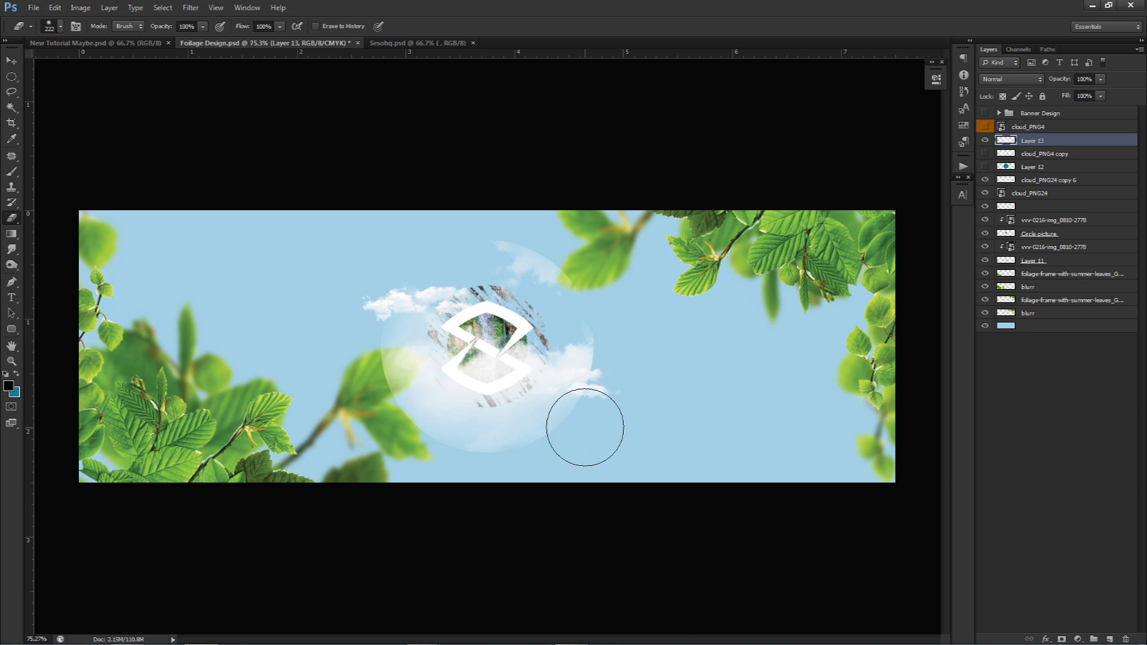
scroll(584, 428, "down", 1)
scroll(585, 428, "up", 1)
key("v")
scroll(585, 431, "up", 1)
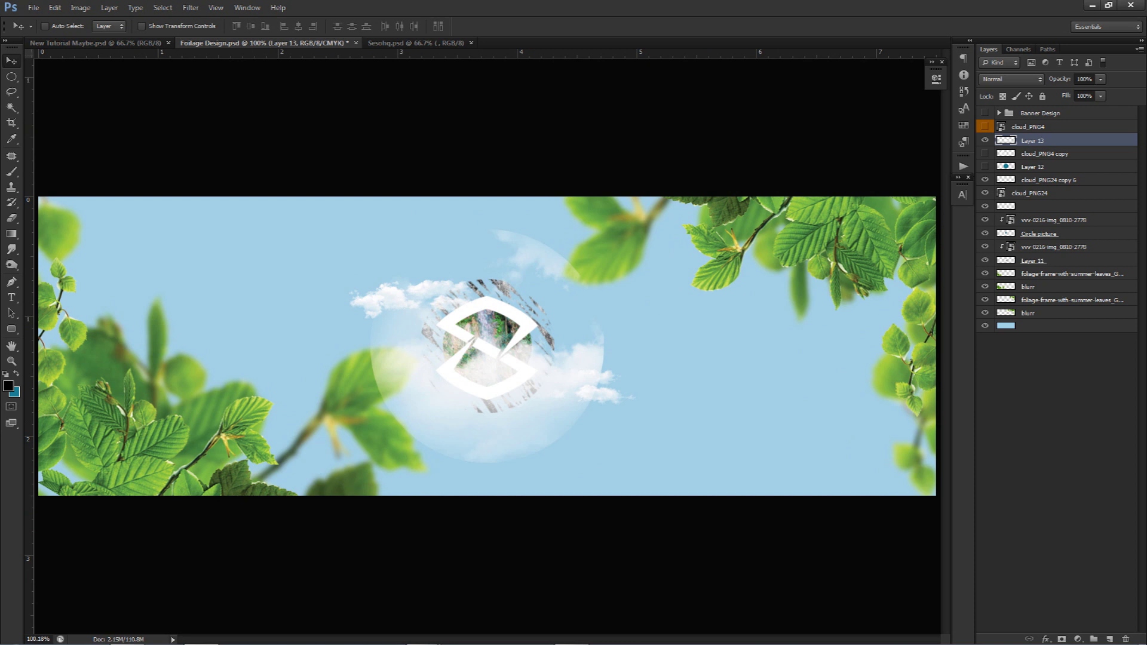
scroll(673, 251, "down", 1)
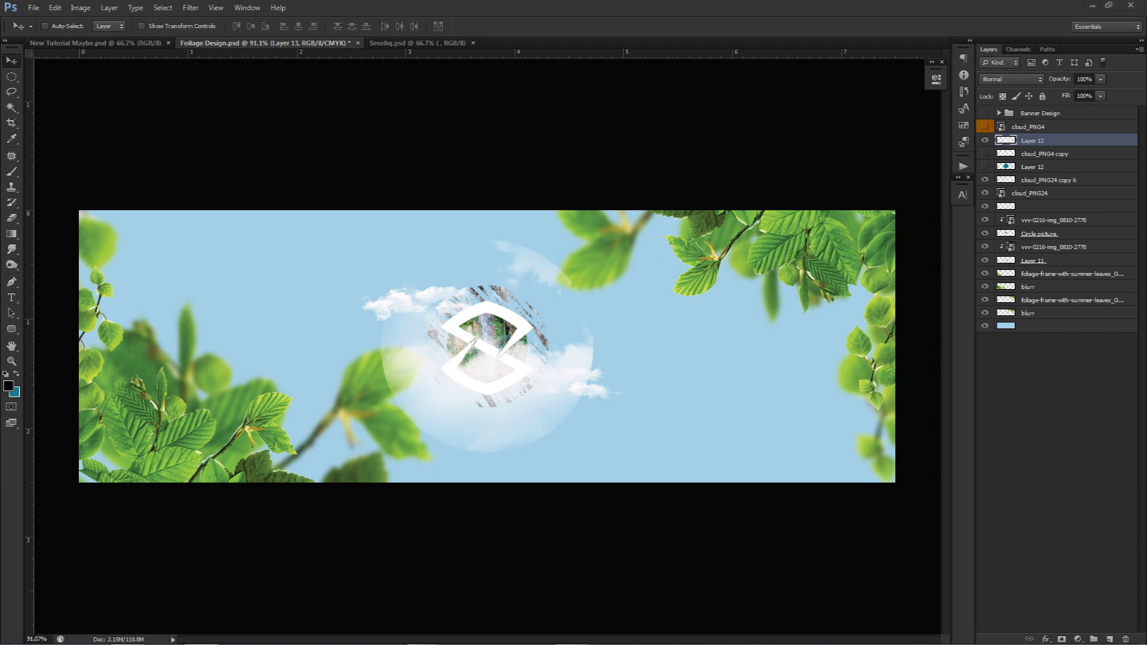
Show cloud_PNG4 behind the leaves, place it at the banner's lower right and arrange a transformed copy at the upper left
left_click(985, 126)
left_click_drag(1027, 131, 1032, 322)
left_click_drag(681, 344, 762, 539)
left_click_drag(779, 421, 724, 353)
key("ctrl+t")
left_click_drag(661, 313, 630, 400)
key("Return")
left_click_drag(538, 389, 546, 338)
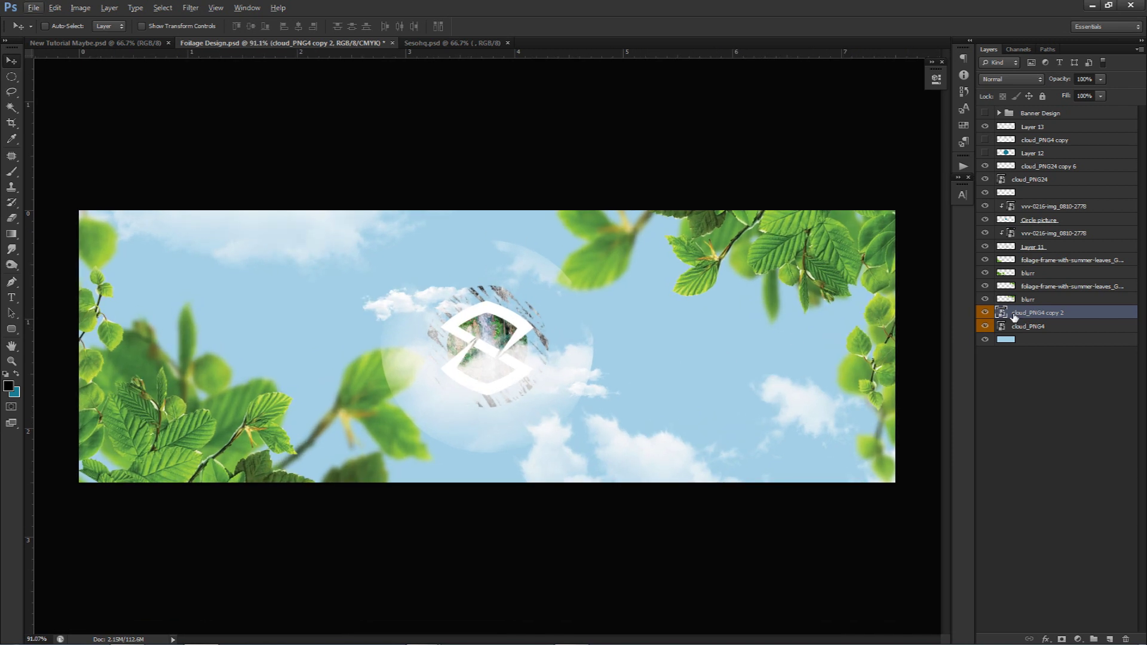
Duplicate the background clouds to the banner's upper right, scale the copy to 2.63% and rotate it about -5.6°
left_click_drag(358, 254, 802, 366)
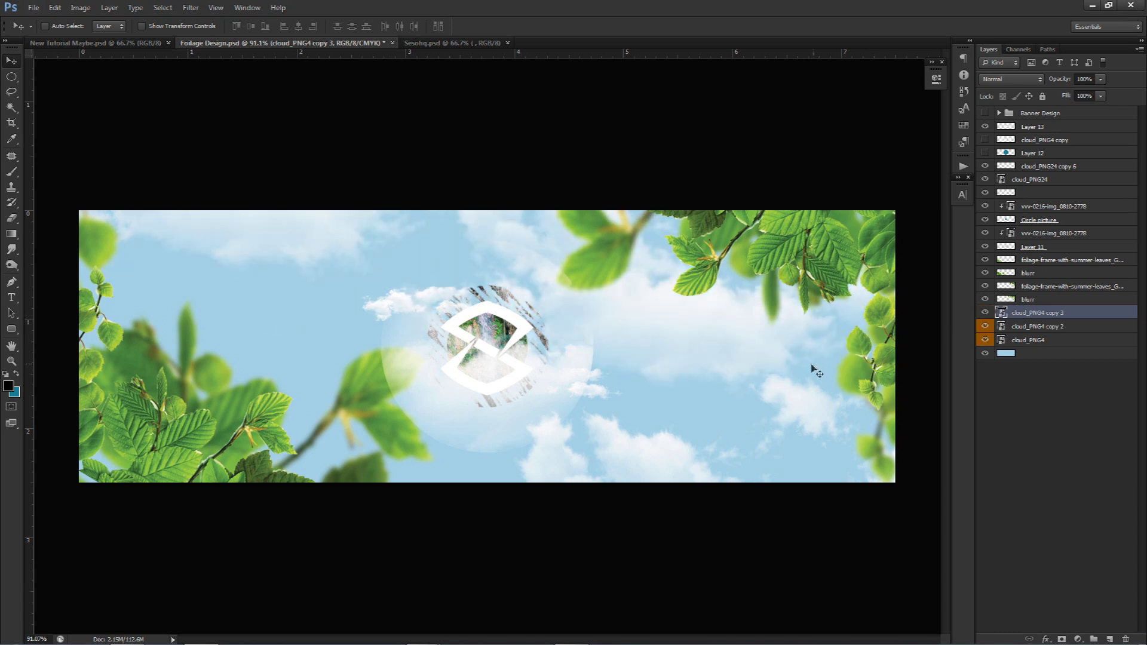
key("ctrl+t")
left_click_drag(411, 369, 502, 333)
left_click_drag(411, 353, 493, 390)
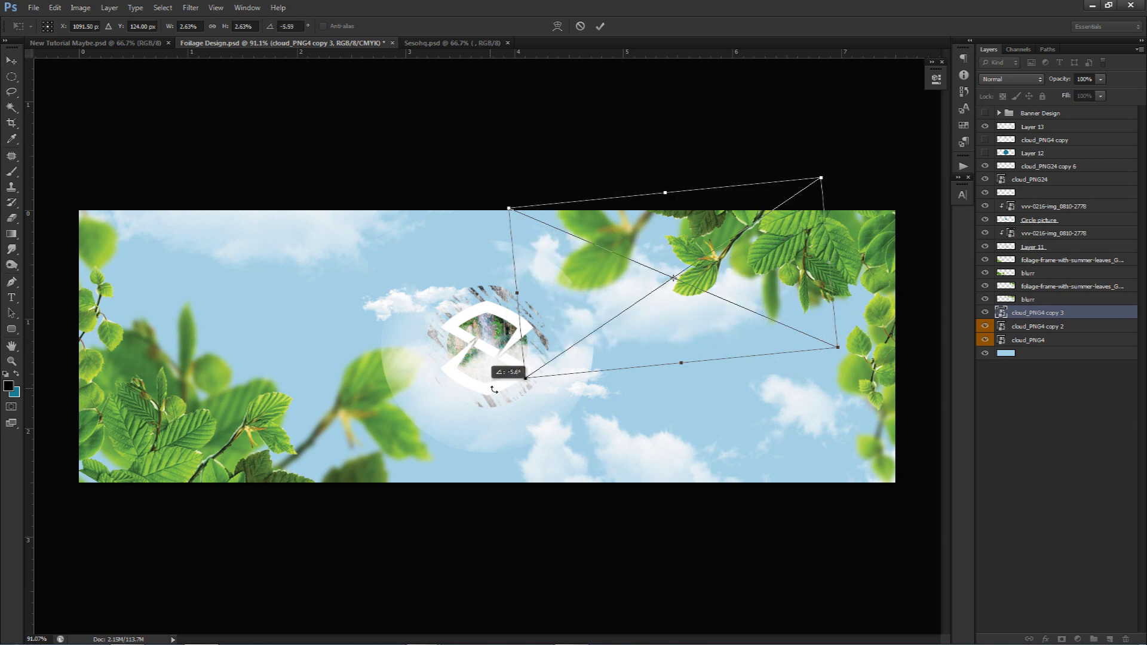
key("Return")
Copy the small clouds to the banner's lower left and merge the two small cloud layers into one
left_click_drag(722, 297, 314, 417)
key("ctrl+j")
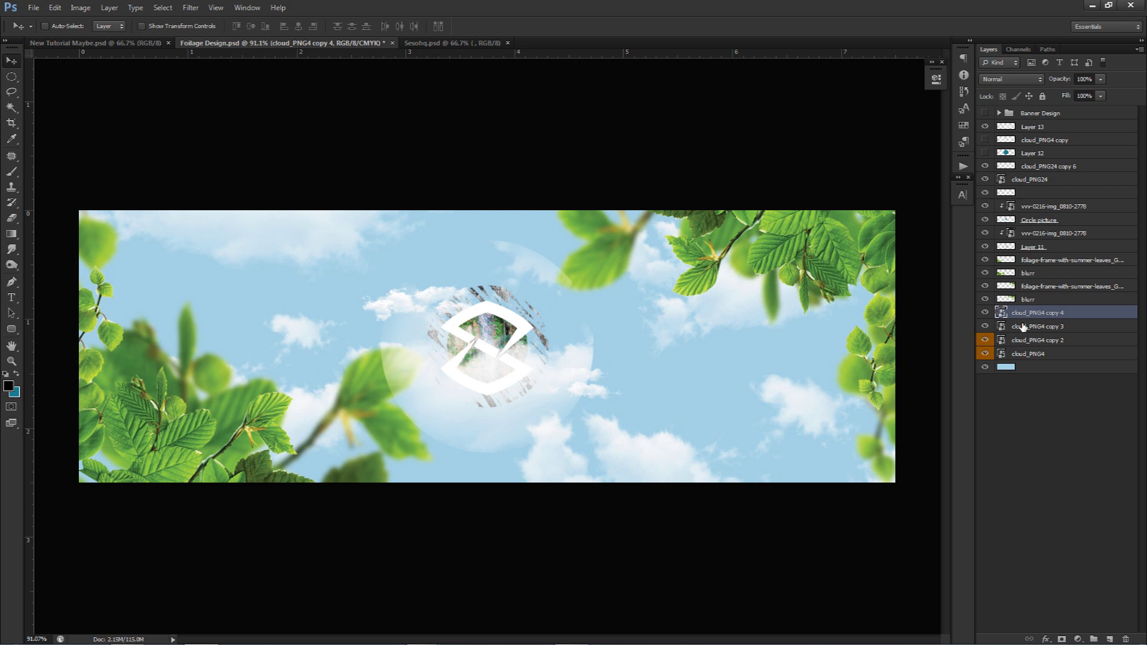
left_click(1024, 327, "shift")
left_click_drag(985, 328, 987, 318)
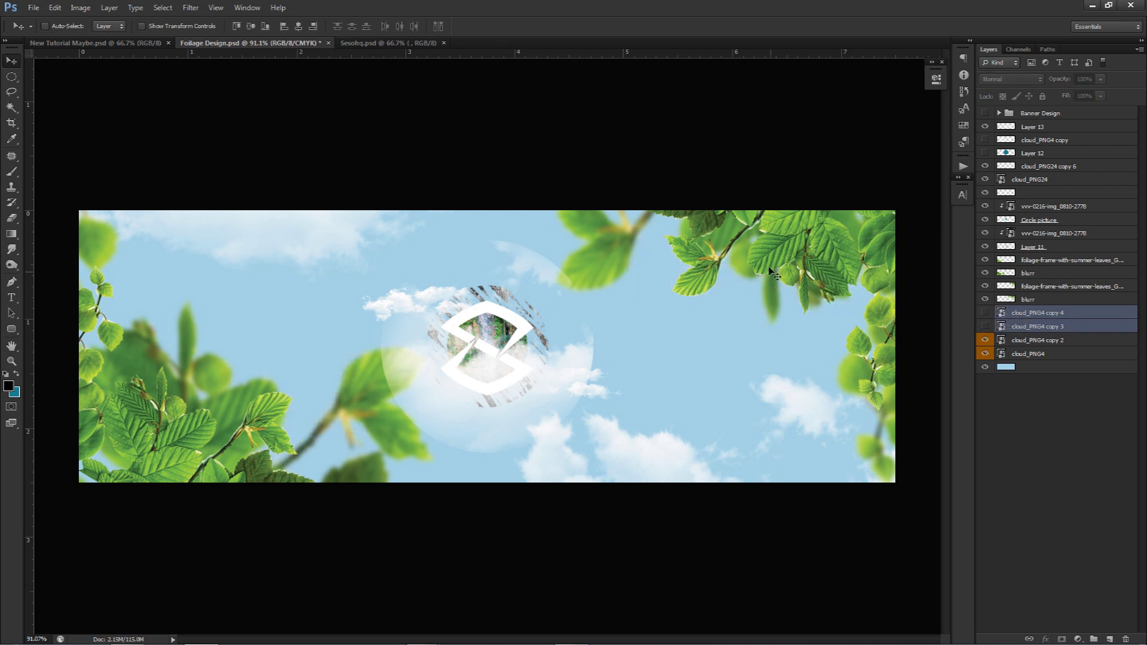
left_click_drag(986, 326, 986, 316)
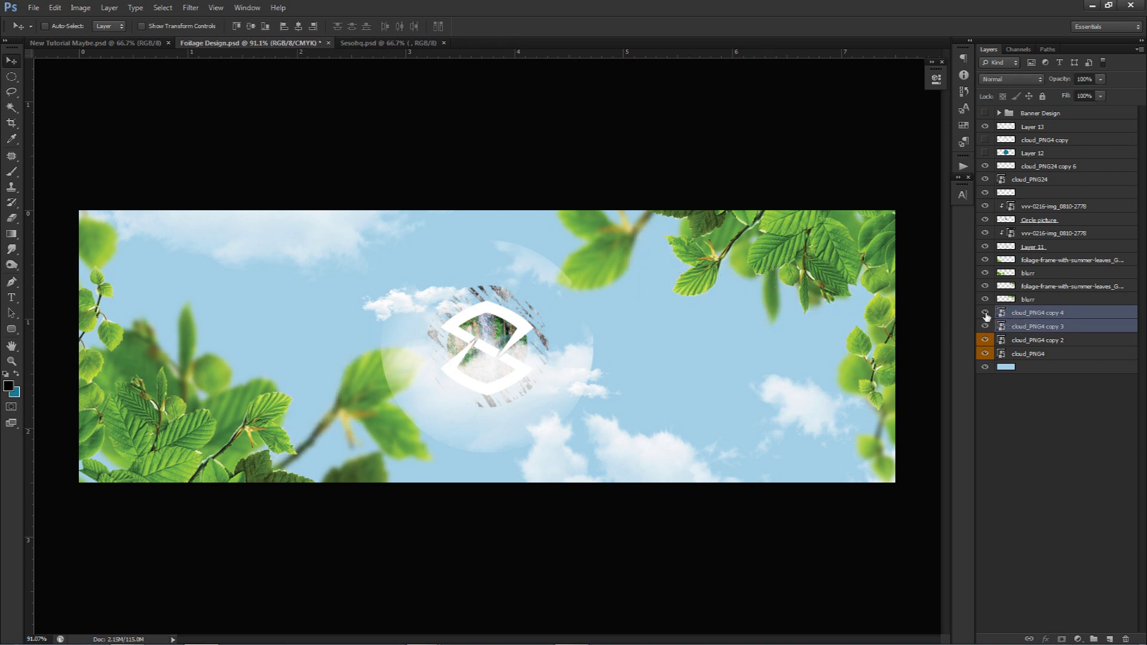
left_click(988, 354)
left_click_drag(985, 354, 985, 340)
key("ctrl+e")
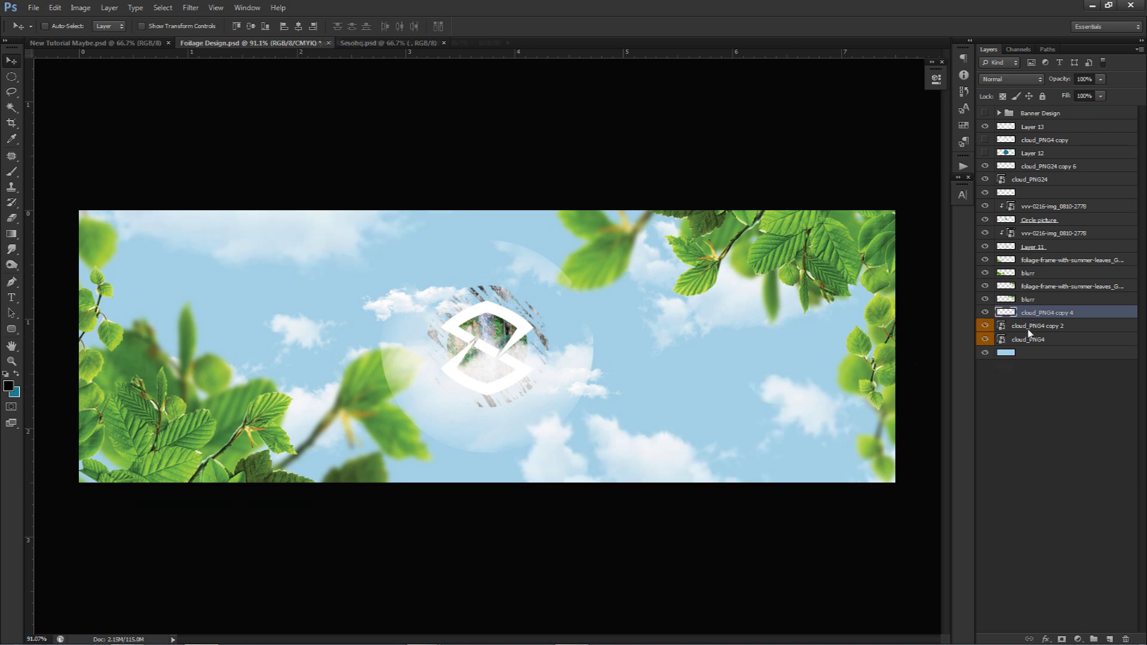
Apply a Gaussian Blur with an 8 pixel radius to the merged cloud layer
left_click(986, 313)
left_click(985, 312)
left_click(987, 313)
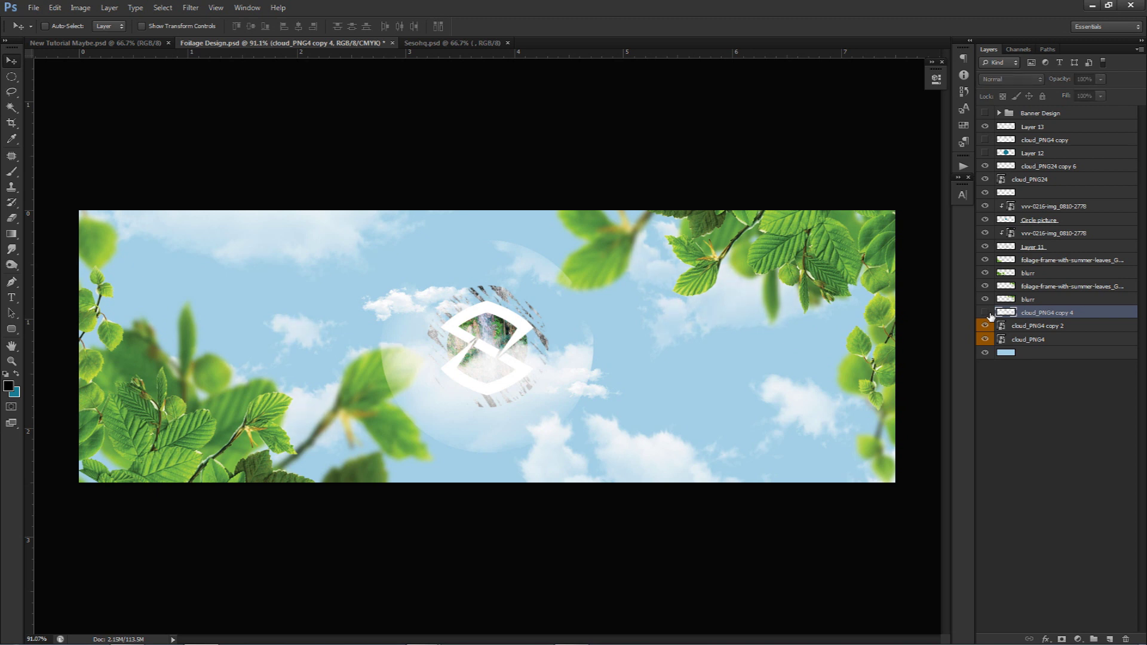
left_click(988, 313)
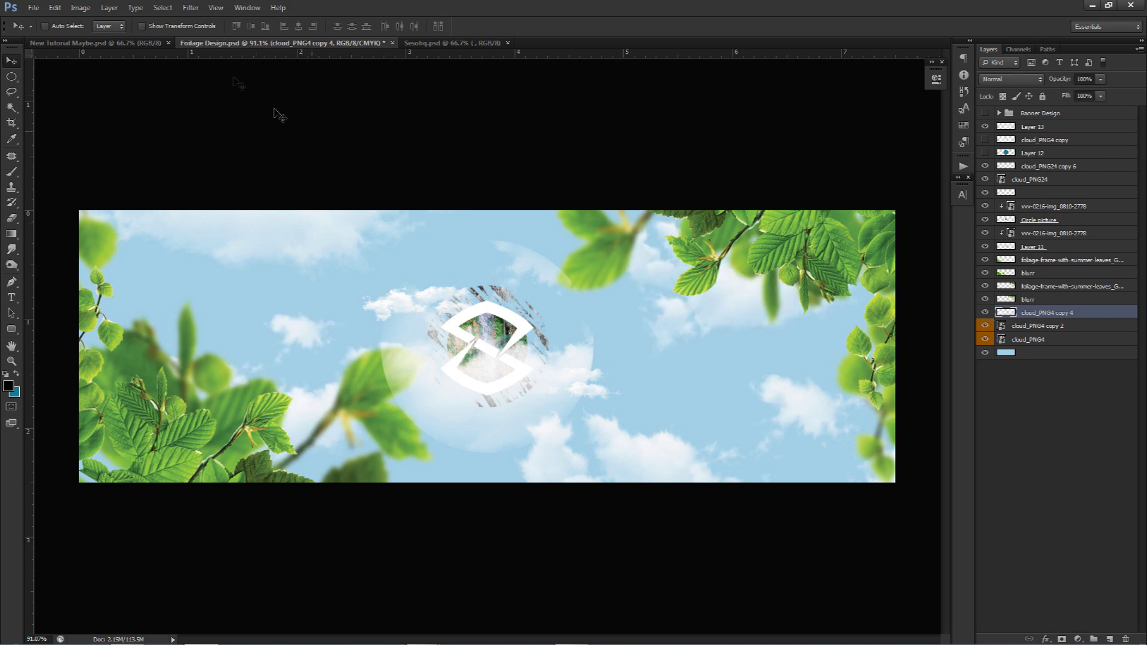
left_click(163, 8)
mouse_move(190, 7)
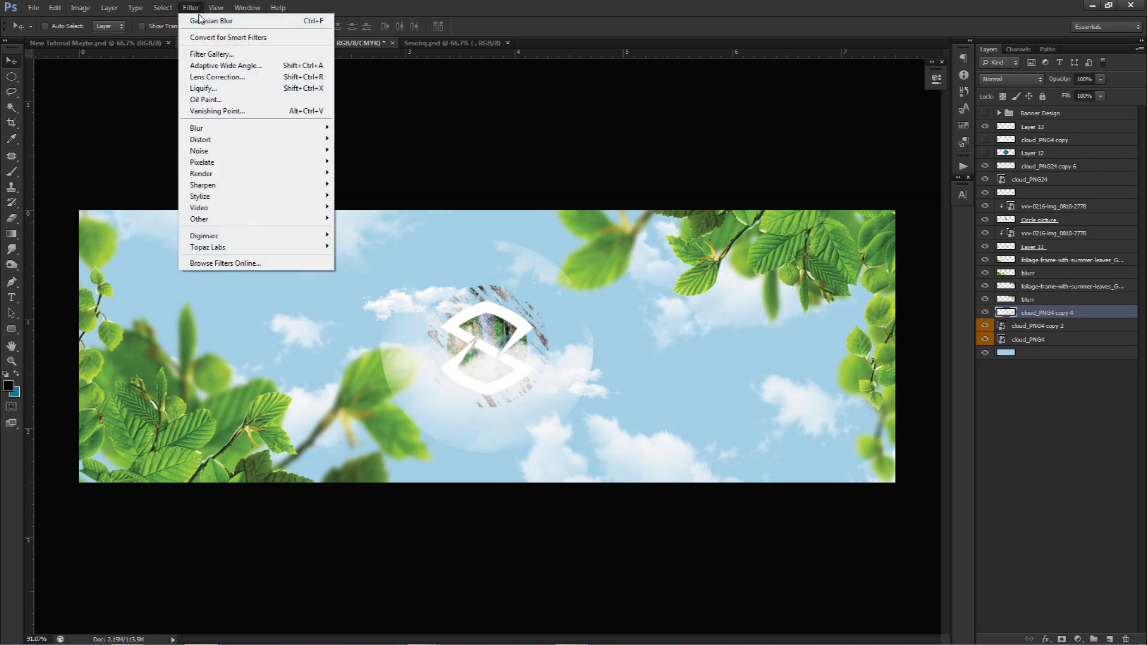
mouse_move(251, 127)
left_click(377, 213)
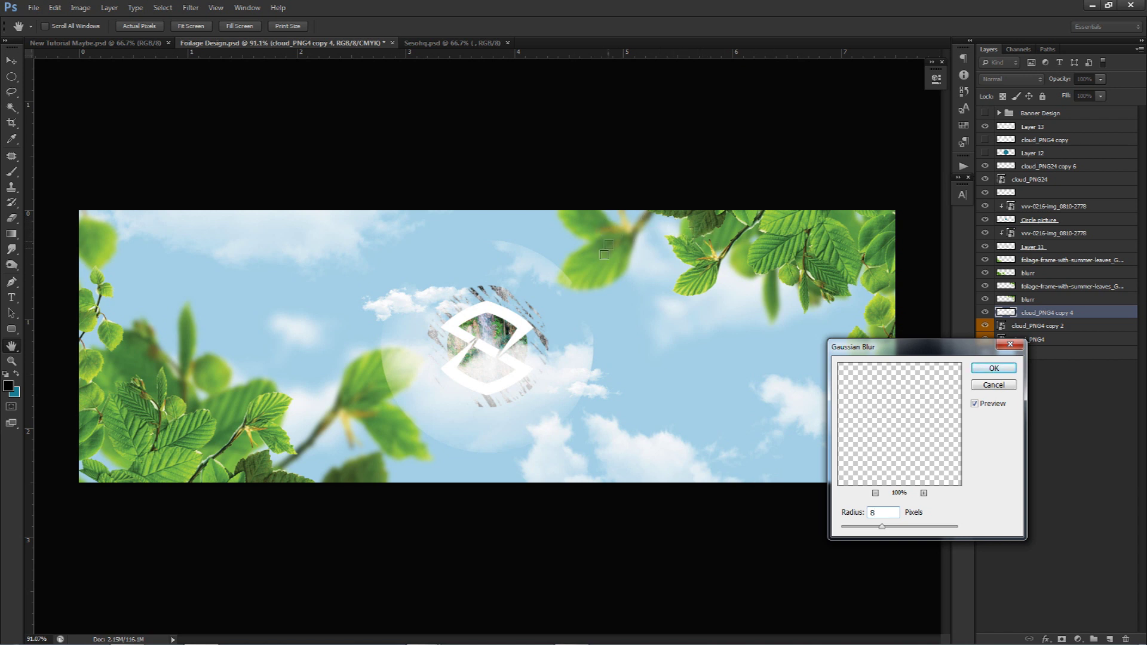
left_click(994, 368)
key("v")
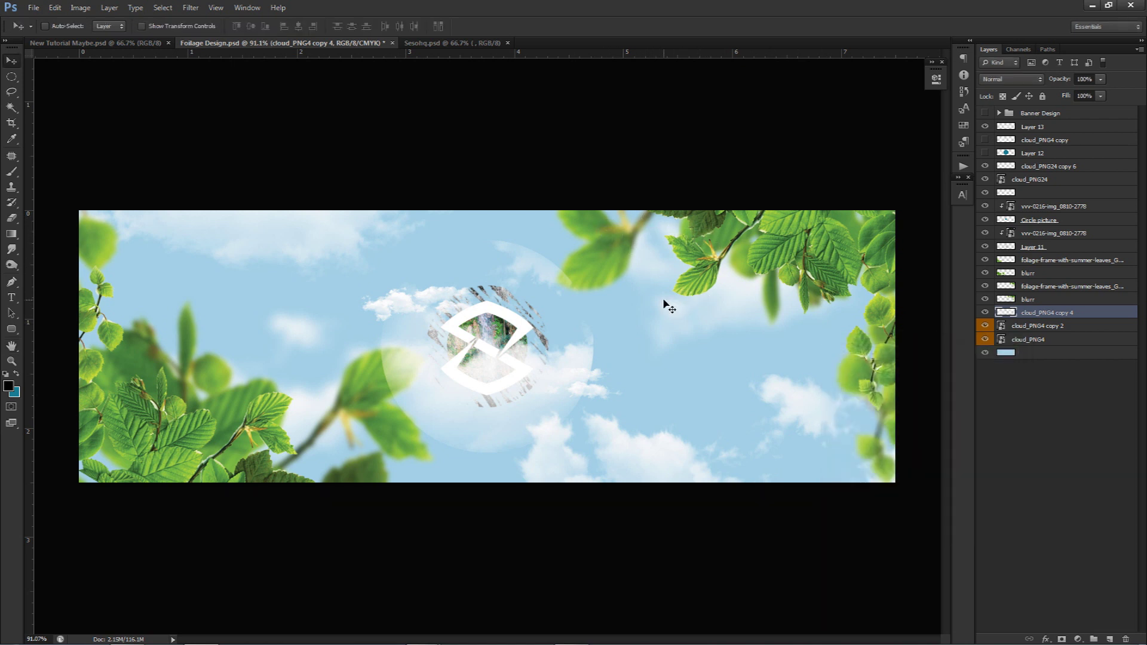
Place the flying-birds image in the banner, move its layer above Layer 13 and shift it slightly to the right
scroll(680, 330, "down", 1)
scroll(679, 335, "up", 1)
left_click_drag(1146, 299, 685, 316)
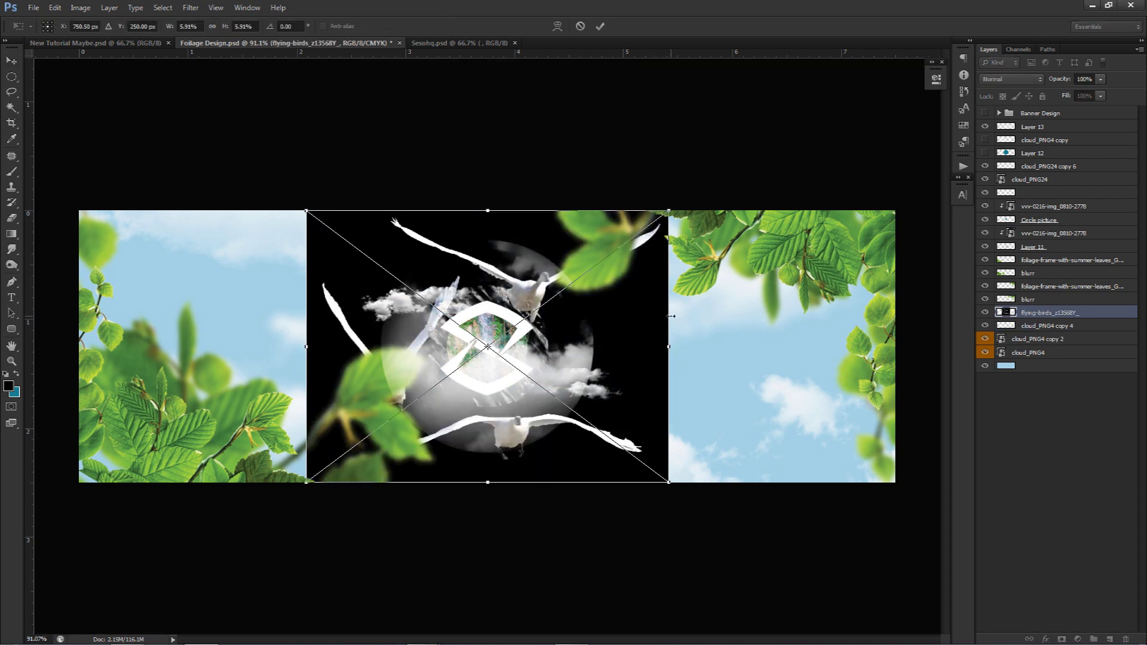
key("Return")
left_click_drag(1052, 312, 1040, 119)
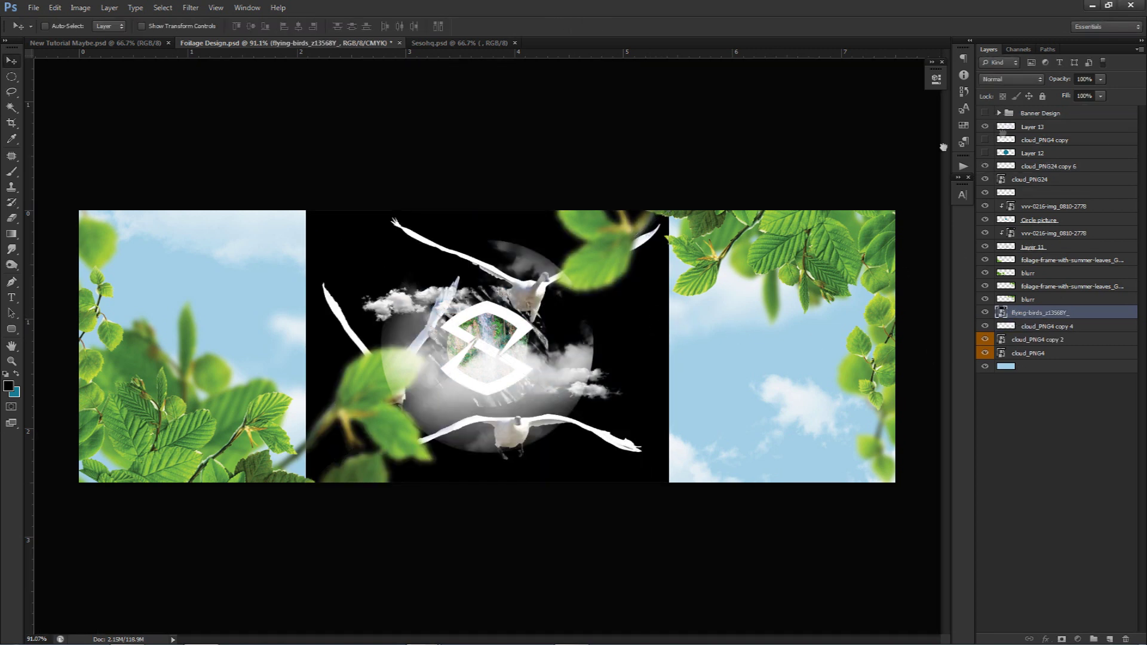
left_click_drag(506, 327, 546, 327)
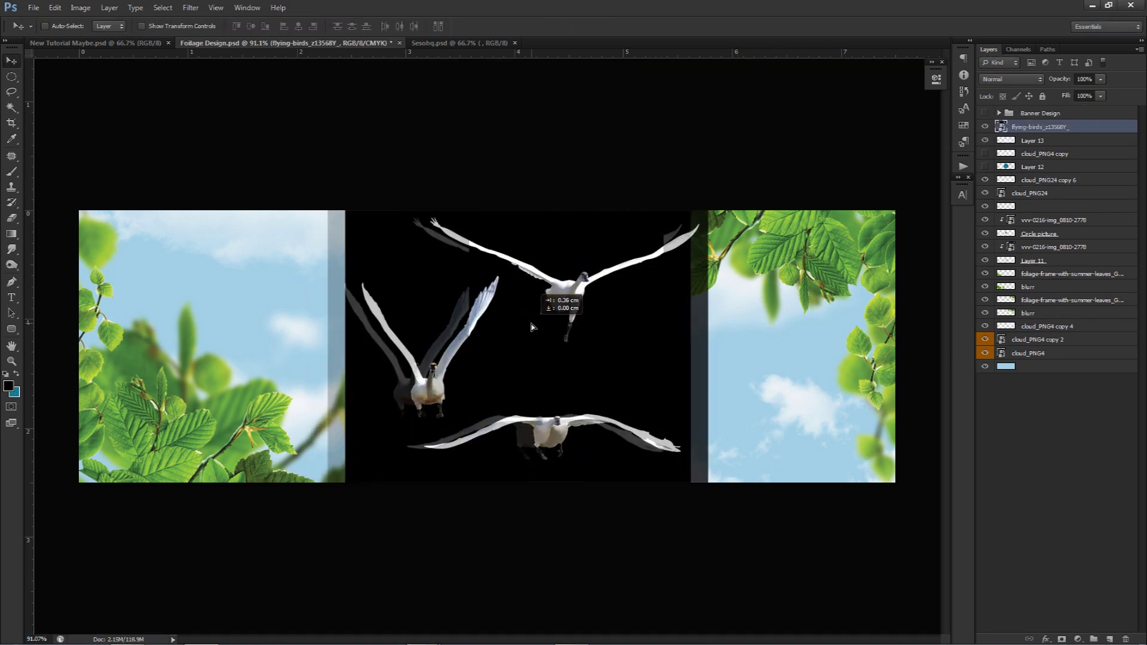
Select the black background around the three birds with the Magic Wand at a tolerance of 1
key("w")
left_click(607, 339)
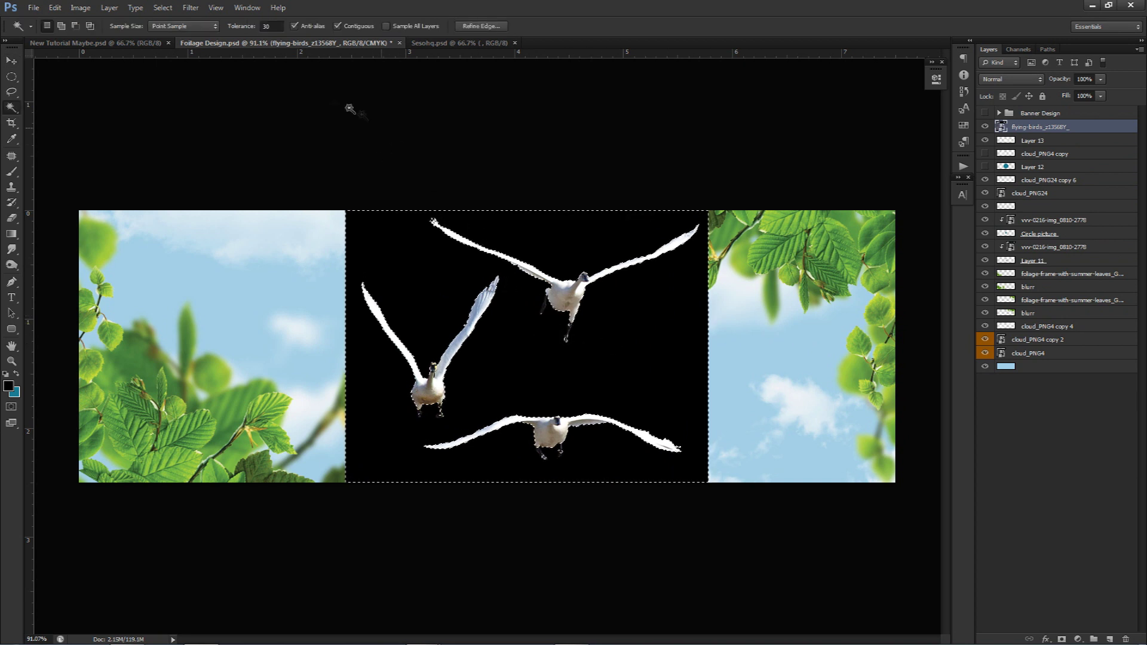
type("1")
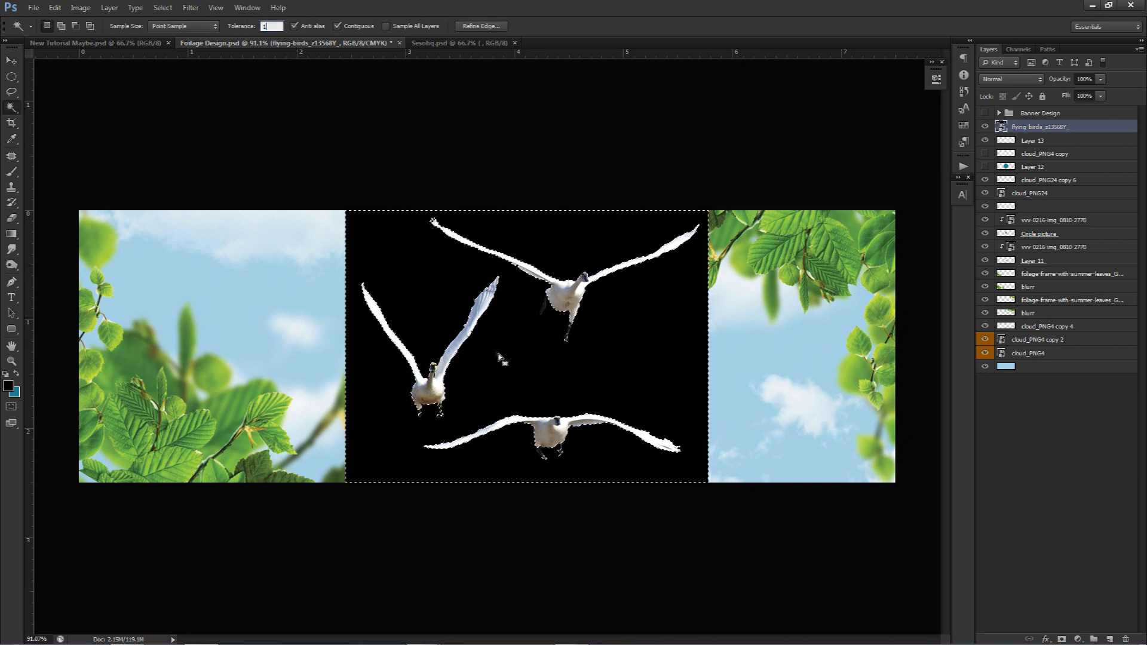
left_click(499, 357)
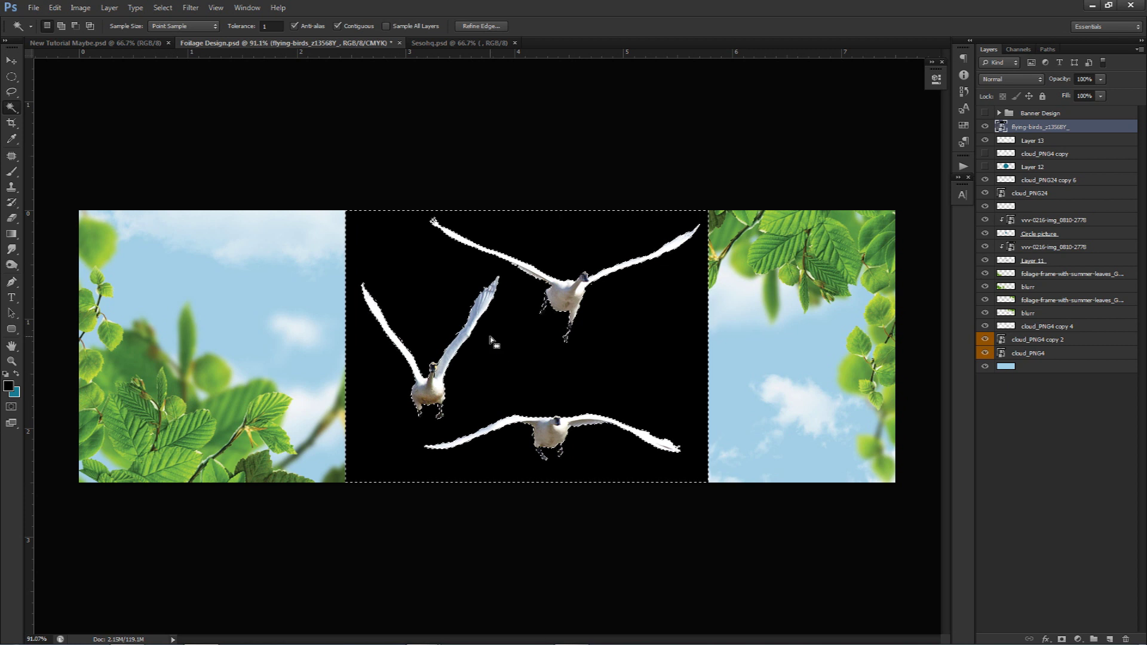
Rasterize the flying-birds layer, delete the selected black background and deselect
key("Delete")
key("Return")
right_click(1039, 126)
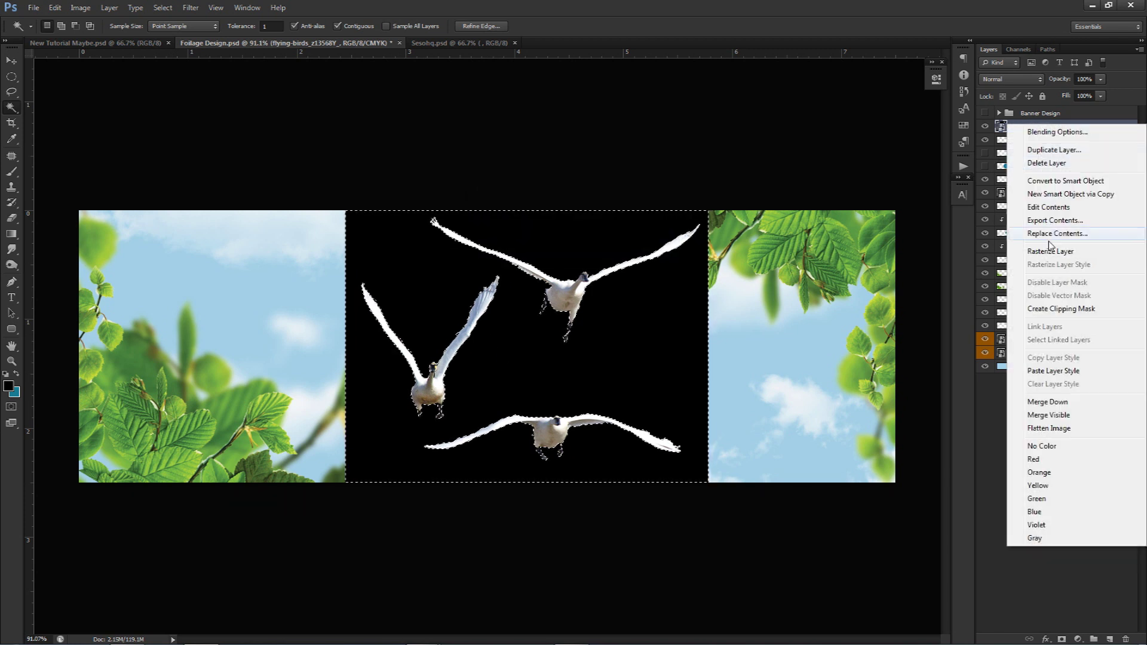
left_click(1048, 251)
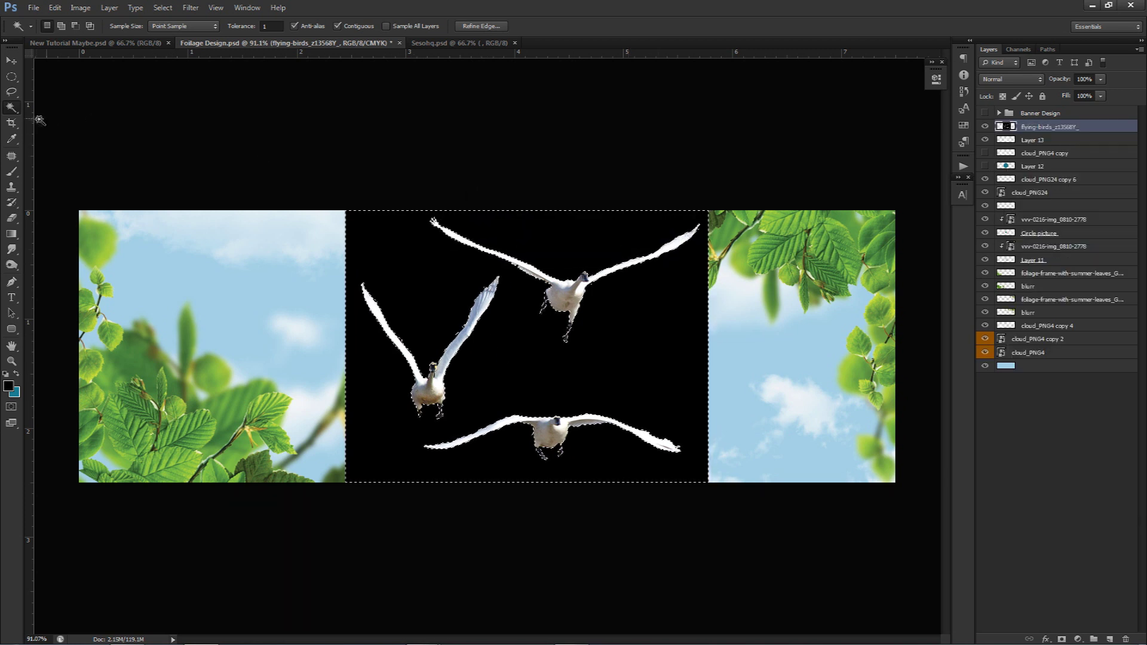
right_click(15, 115)
left_click(40, 124)
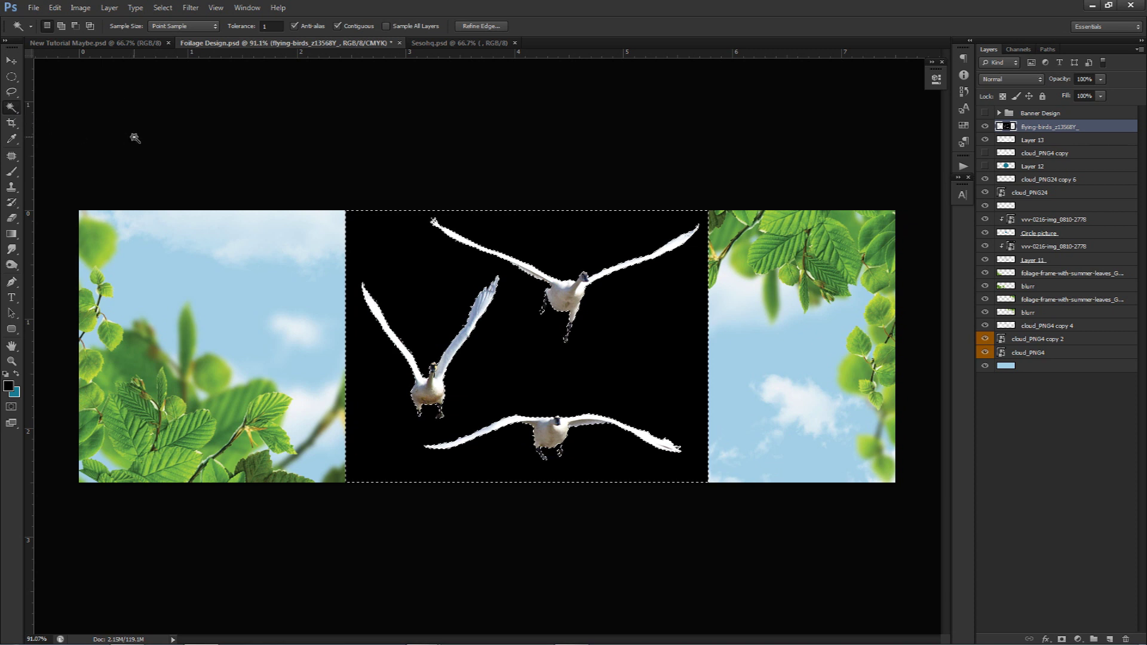
key("Delete")
key("ctrl+d")
key("v")
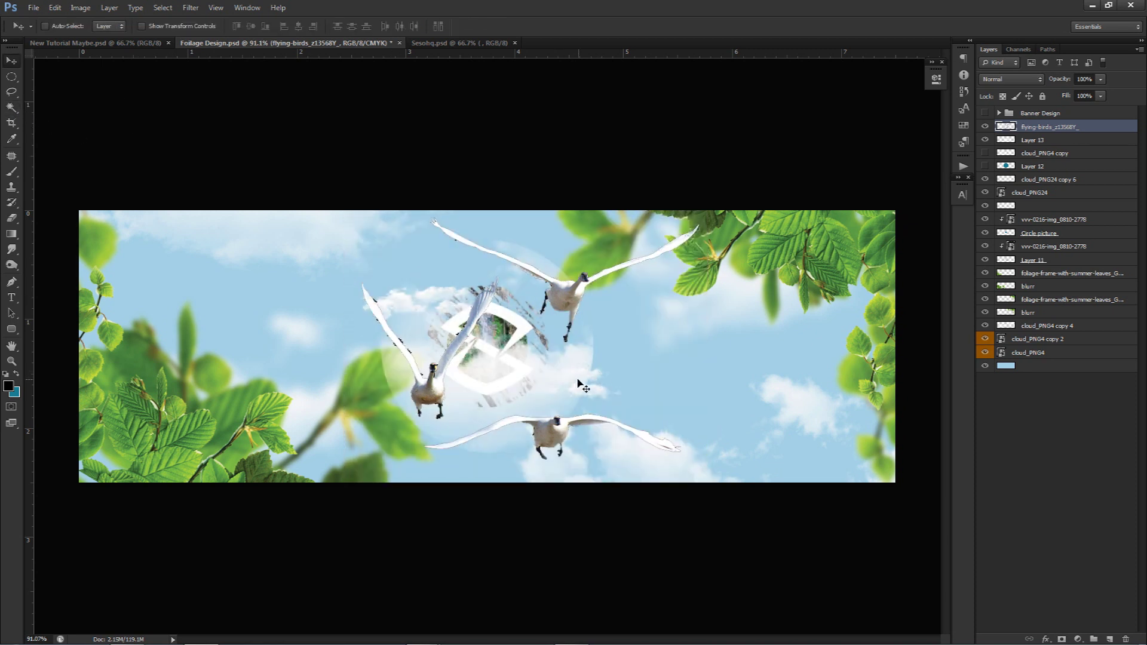
Shift the cut-out birds further right over the banner and inspect their edges
left_click_drag(582, 385, 650, 374)
scroll(469, 341, "up", 5)
key("w")
left_click(476, 326)
key("v")
key("w")
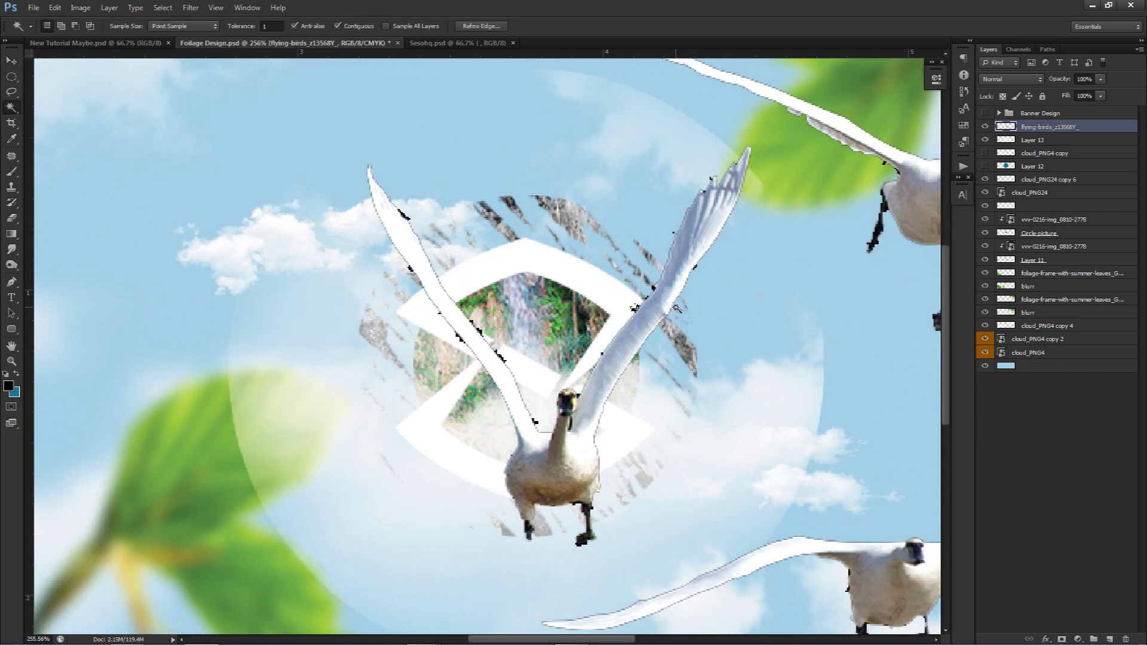
key("v")
scroll(687, 326, "down", 6)
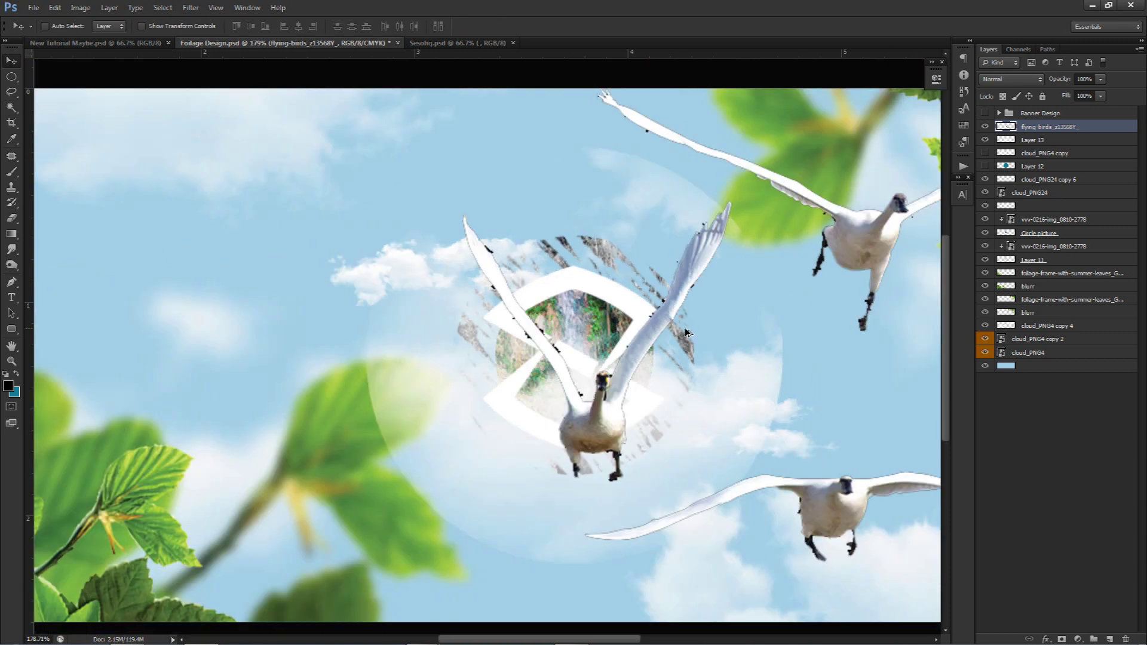
key("ctrl+t")
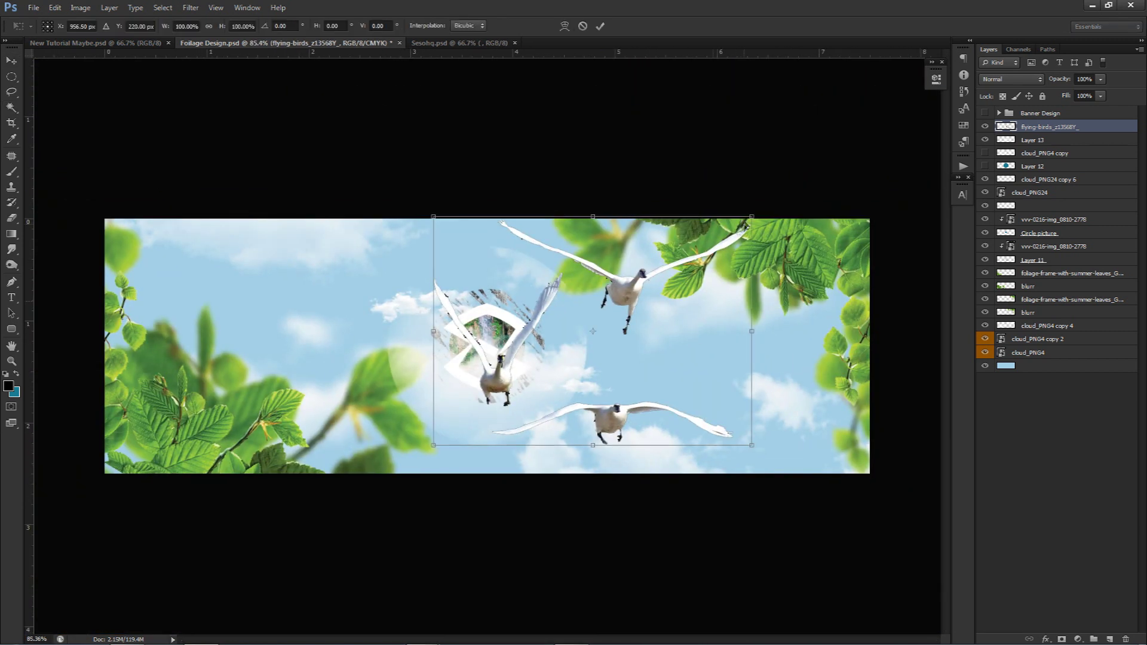
left_click_drag(752, 217, 578, 270)
key("Return")
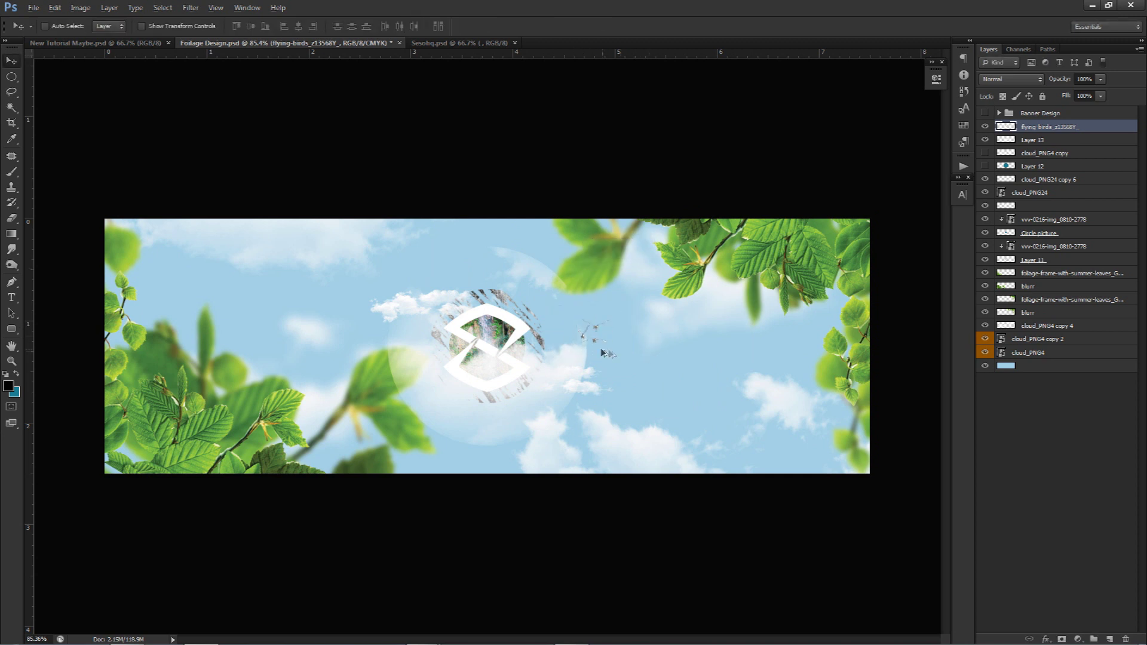
scroll(565, 340, "up", 3)
key("w")
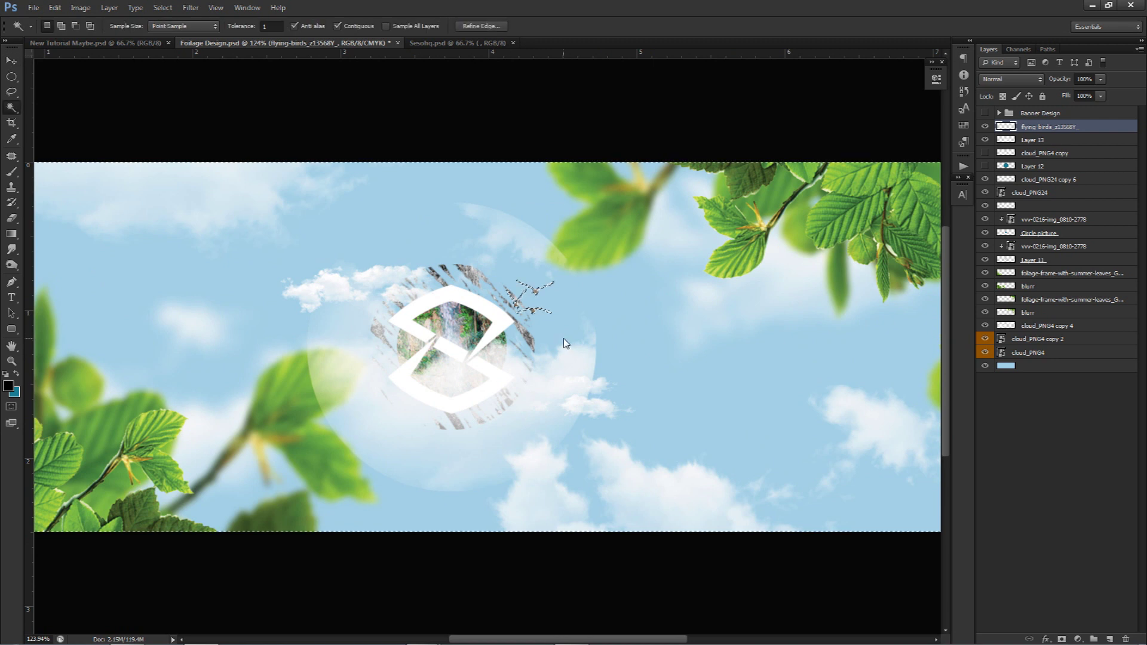
left_click(565, 338)
scroll(564, 339, "up", 5)
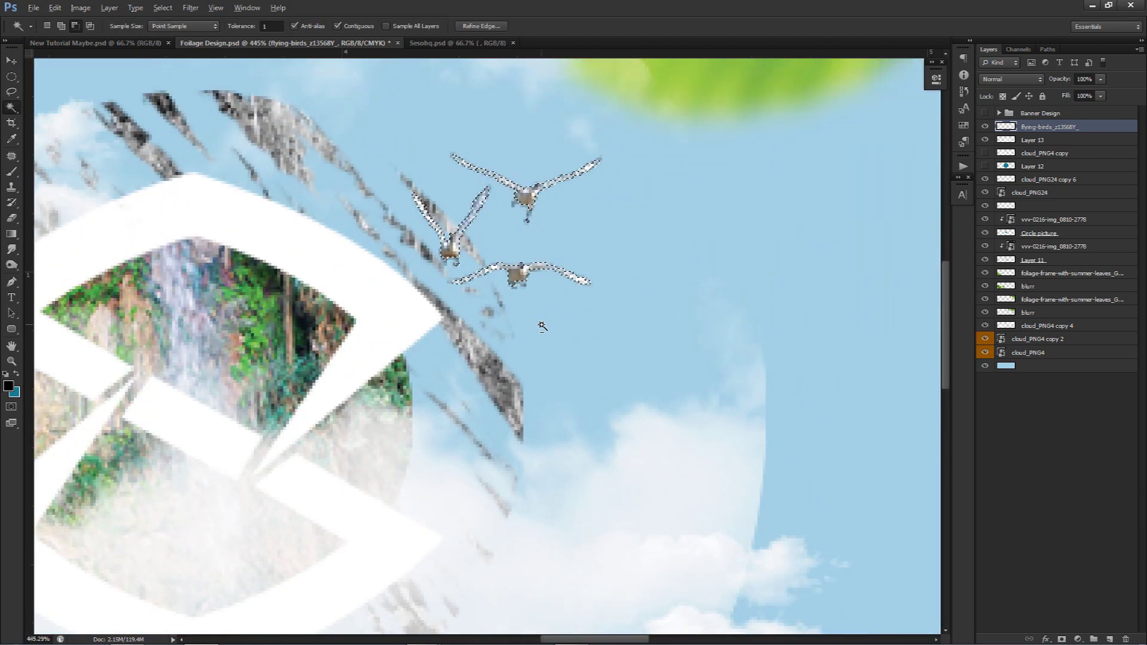
scroll(542, 326, "down", 3)
scroll(530, 275, "down", 4)
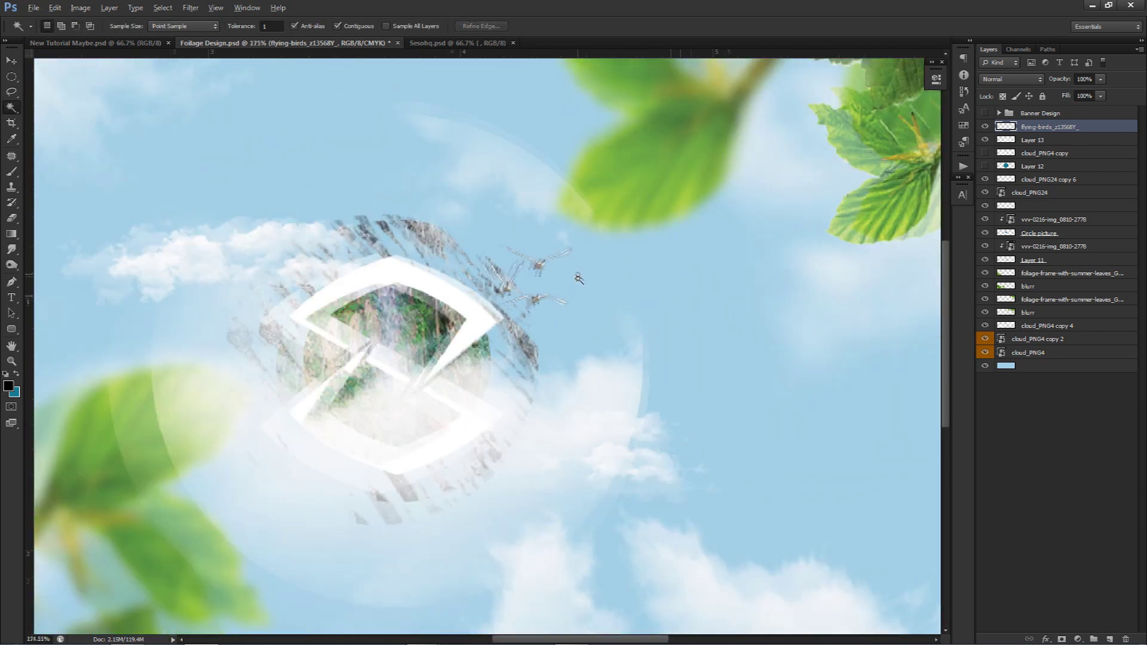
key("ctrl+alt+z")
key("ctrl+alt+z")
key("ctrl+alt+z")
Select the empty area around the birds with the Magic Wand and contract the selection
left_click(607, 344)
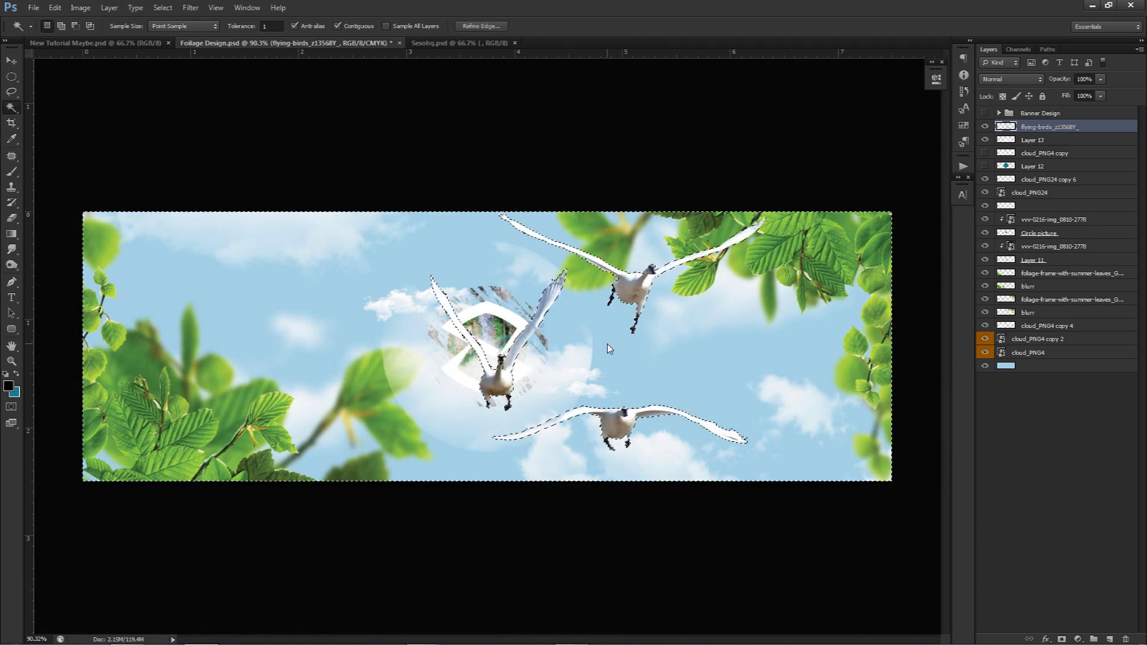
left_click(163, 7)
mouse_move(179, 144)
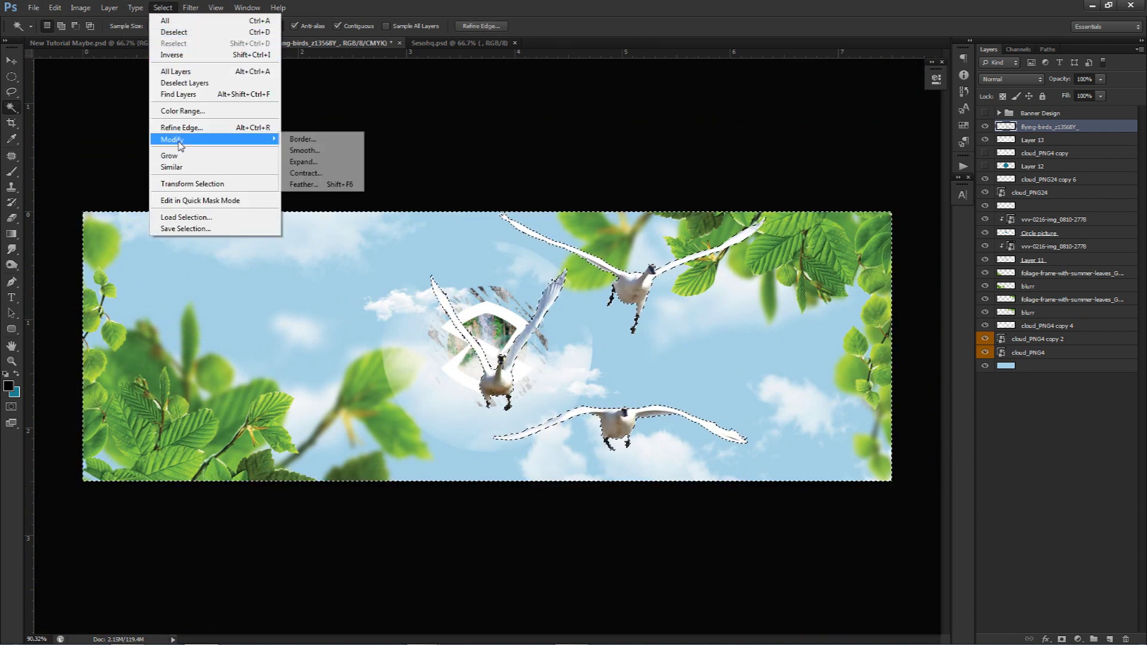
left_click(314, 174)
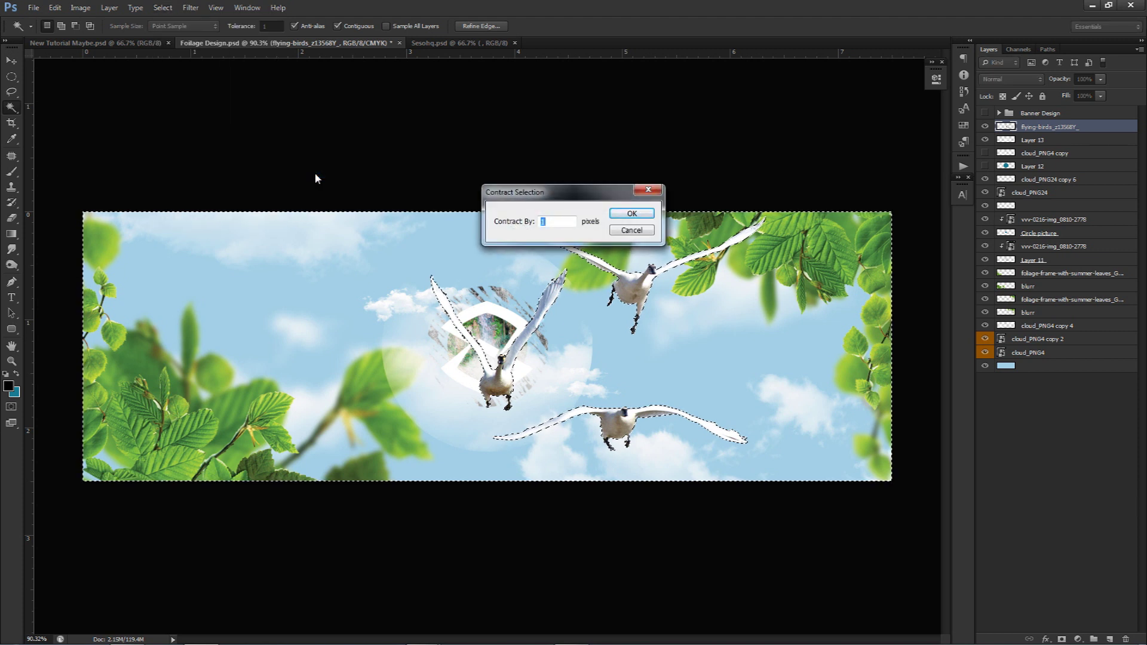
key("Return")
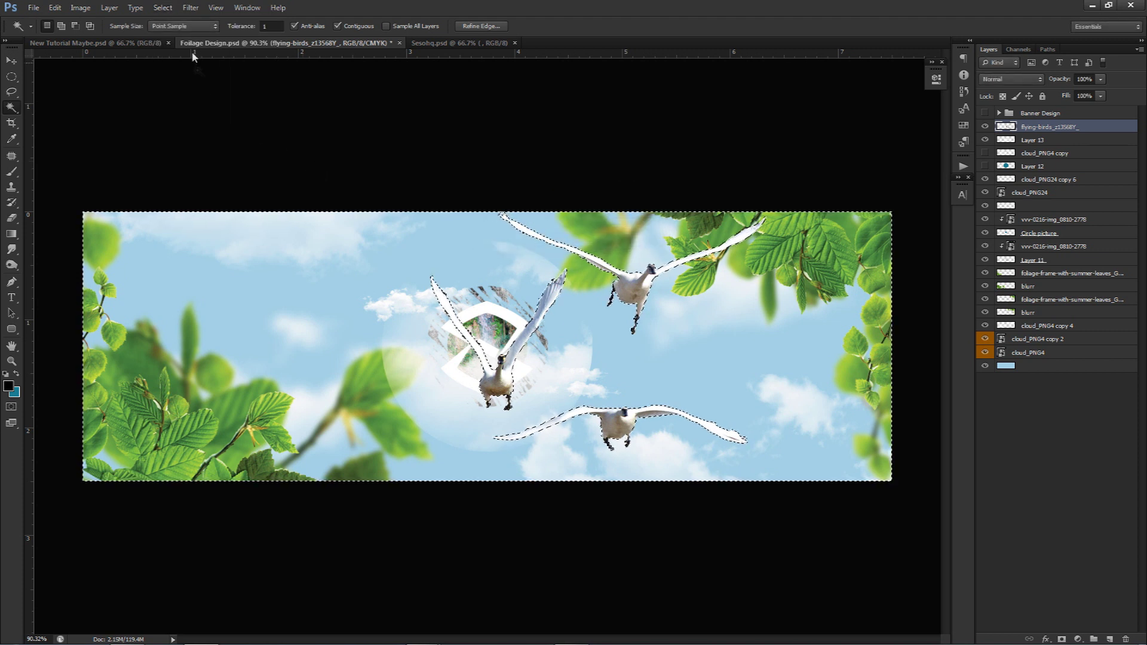
Expand the selection around the birds to trim their dark edges, and clear the selection
left_click(171, 8)
mouse_move(185, 146)
left_click(307, 159)
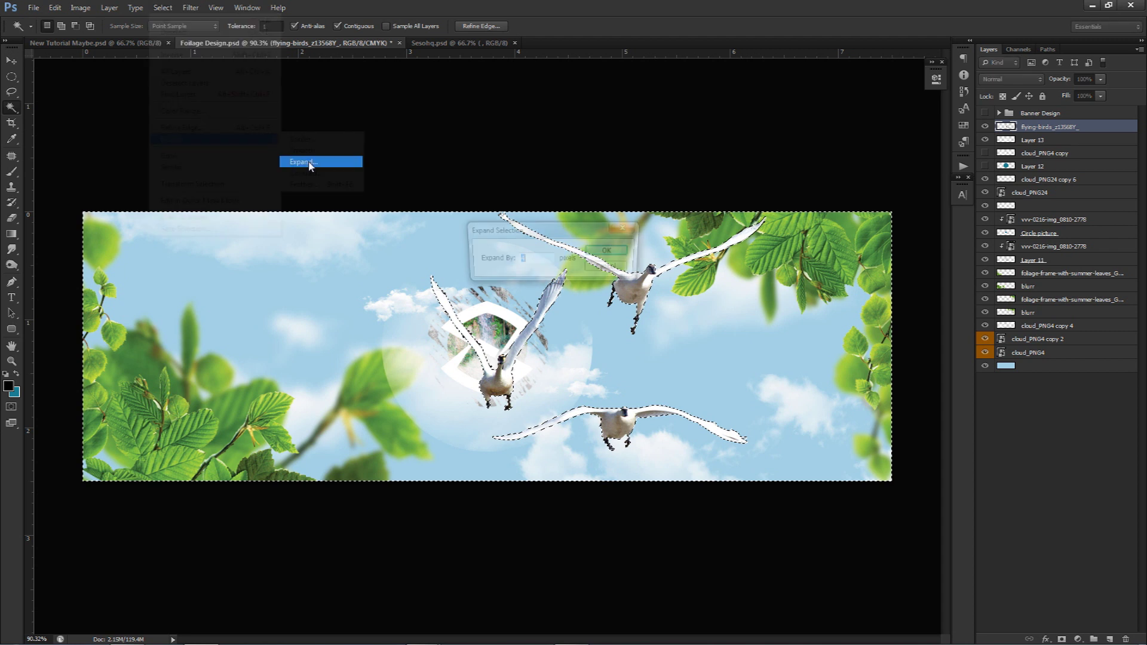
left_click(605, 251)
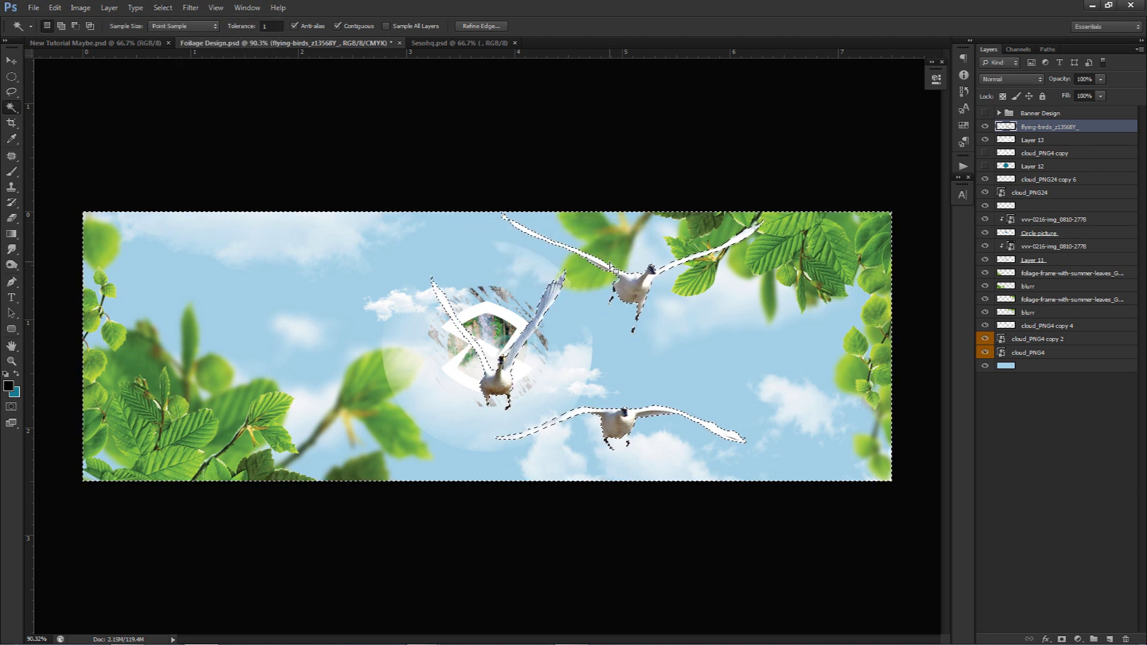
key("ctrl+d")
Scale the three white birds down to a tiny flock and place it at the upper right edge of the logo circle
key("v")
left_click_drag(556, 335, 628, 333)
key("ctrl+t")
left_click_drag(840, 206, 673, 290)
key("Return")
left_click_drag(682, 344, 575, 325)
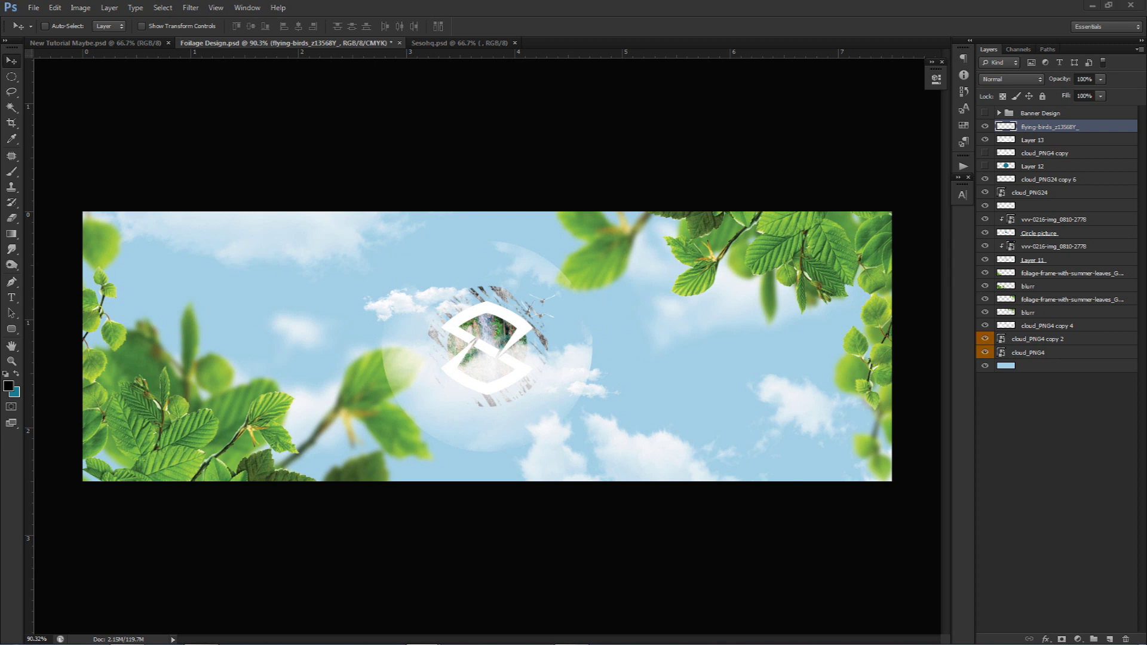
Place the flying-birds-in-the-sky image and select its grey sky with the Magic Wand at a tolerance of 20
left_click_drag(692, 391, 690, 390)
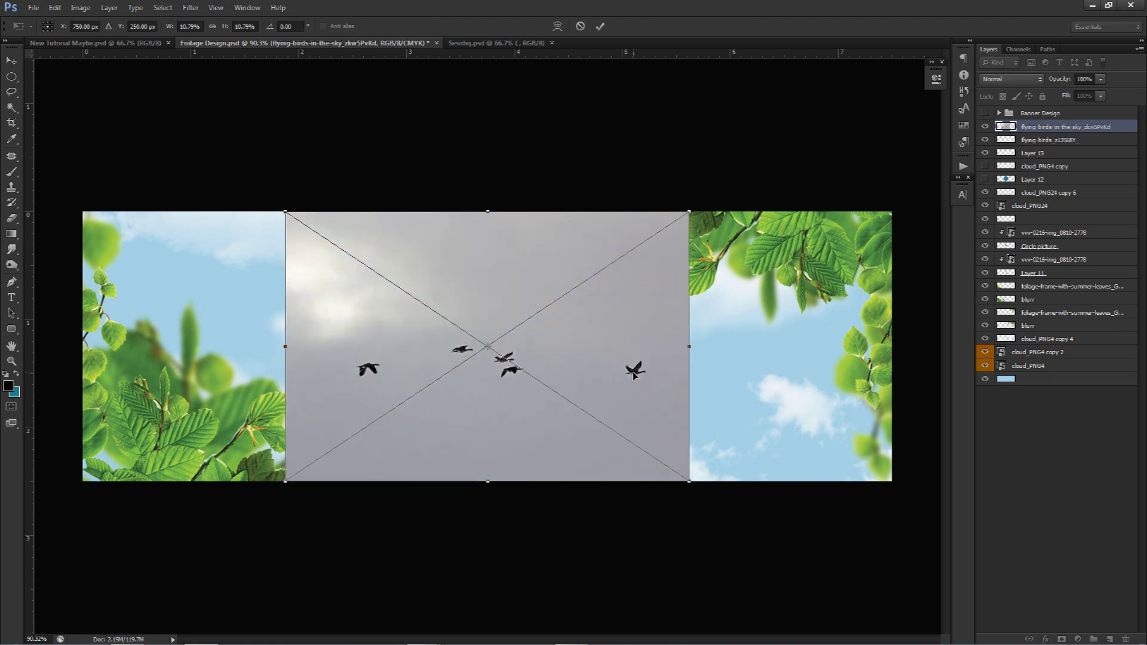
key("Return")
key("w")
left_click(573, 383)
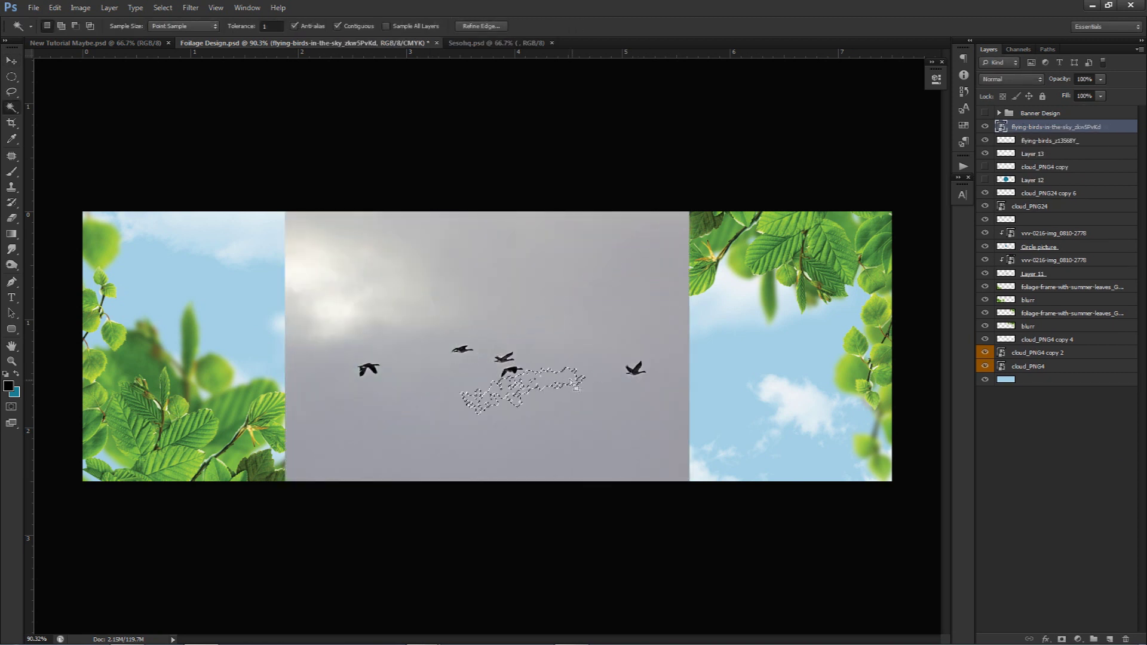
left_click(240, 27)
type("20")
left_click(536, 310)
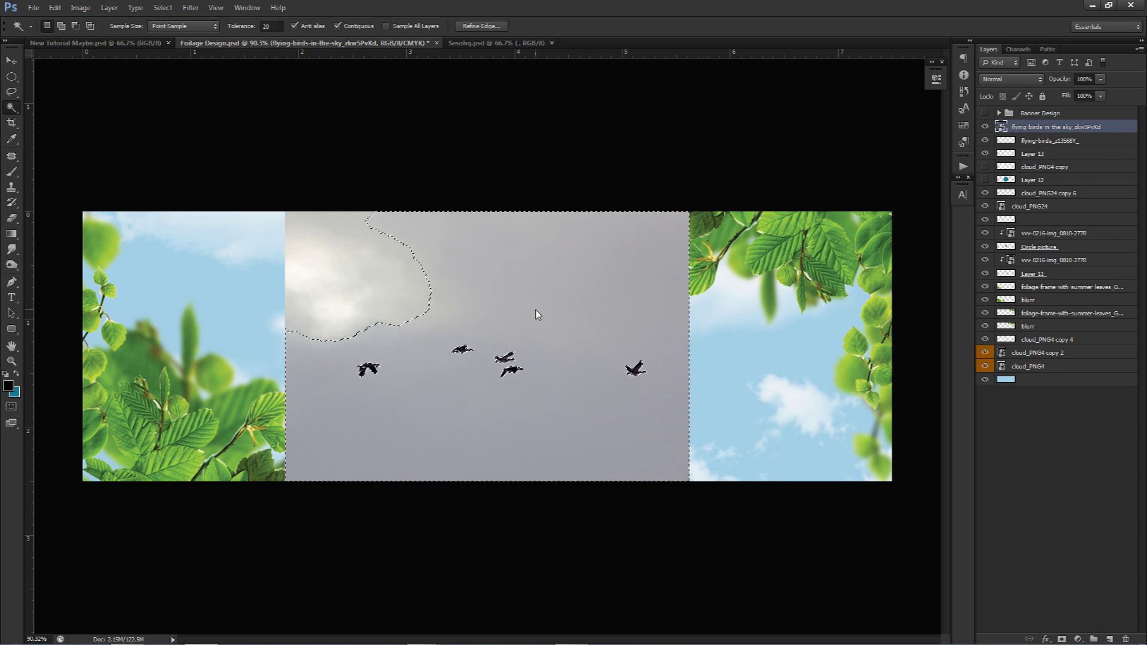
Rasterize the flying-birds-in-the-sky layer, delete the selected grey sky and deselect
key("Delete")
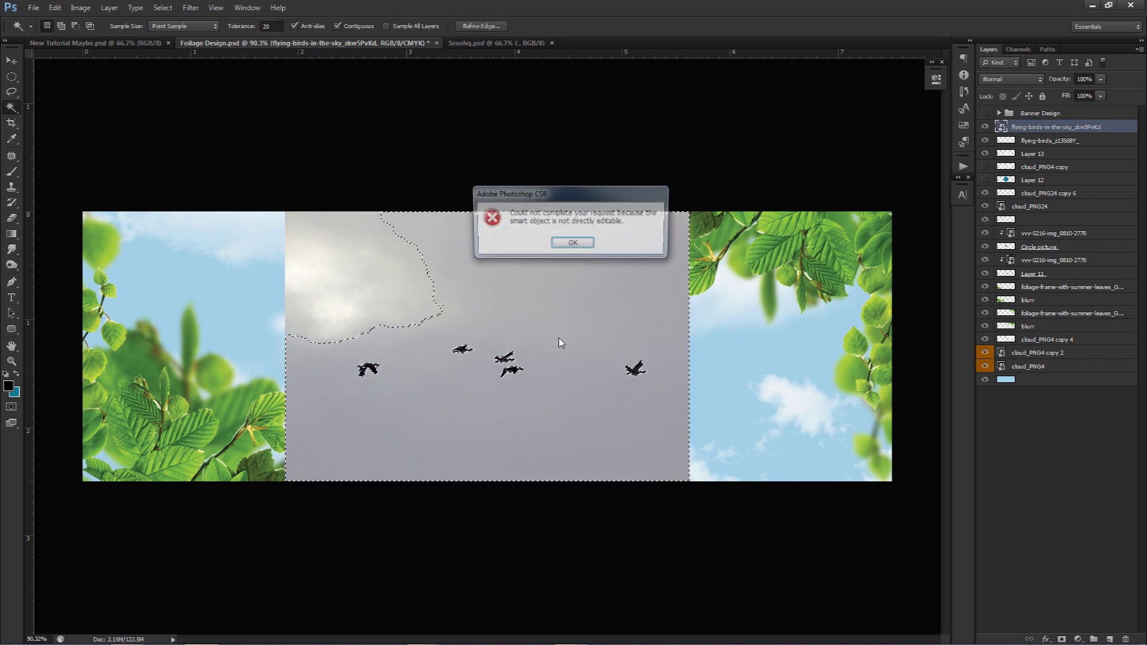
left_click(568, 243)
right_click(1009, 127)
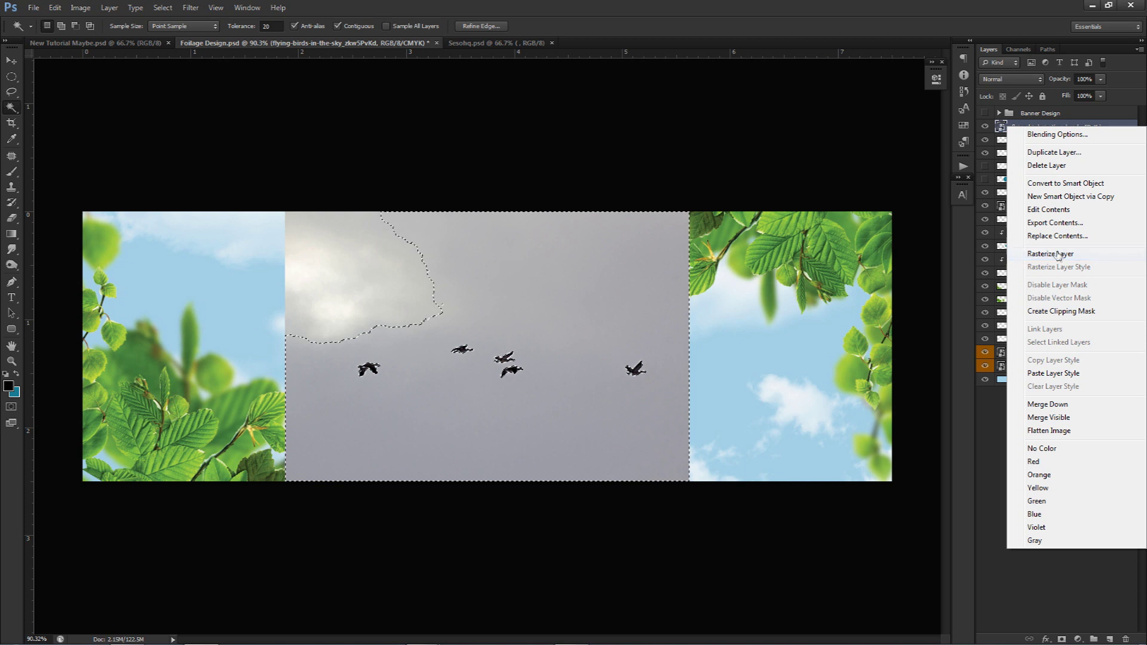
left_click(1058, 254)
key("Delete")
key("ctrl+d")
key("v")
Erase the leftover bright cloud patch above the dark birds with a large eraser of about 249 px
key("e")
mouse_move(430, 263)
left_mouse_down()
mouse_move(440, 266)
mouse_move(448, 207)
left_mouse_up()
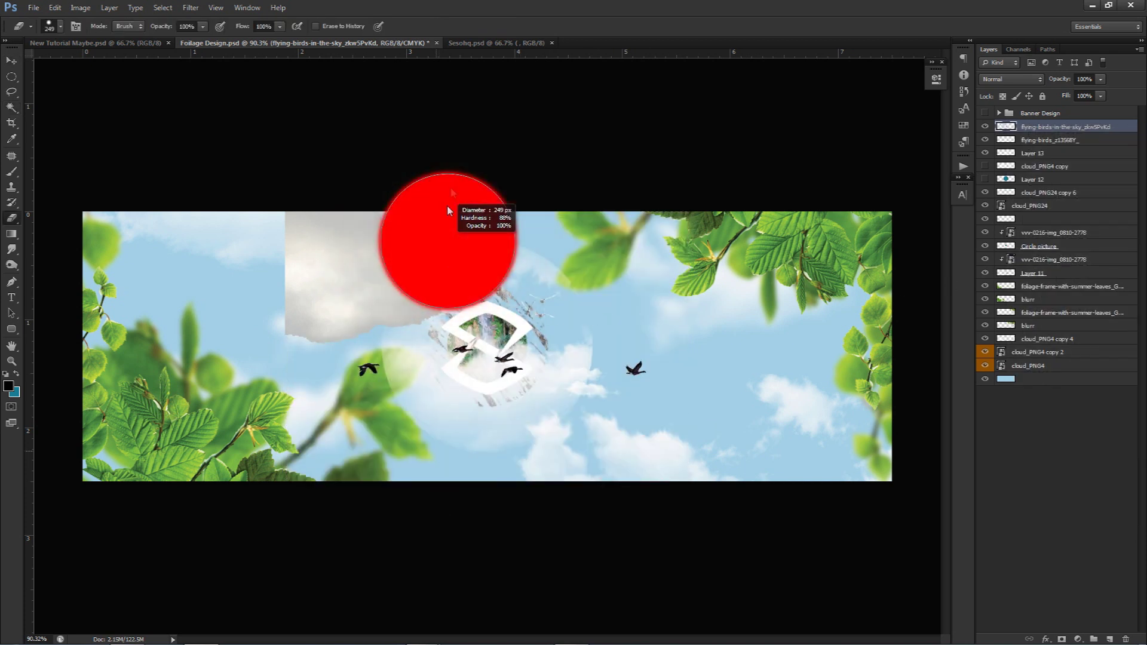
mouse_move(417, 291)
left_mouse_down()
mouse_move(328, 249)
mouse_move(349, 246)
mouse_move(404, 261)
mouse_move(300, 276)
mouse_move(329, 251)
left_mouse_up()
Shrink the dark birds, move them over the logo circle and place their layer directly below cloud_PNG24
left_click_drag(582, 306, 580, 281)
key("ctrl+t")
key("Return")
left_click_drag(554, 321, 473, 322)
left_click_drag(1044, 130, 1016, 213)
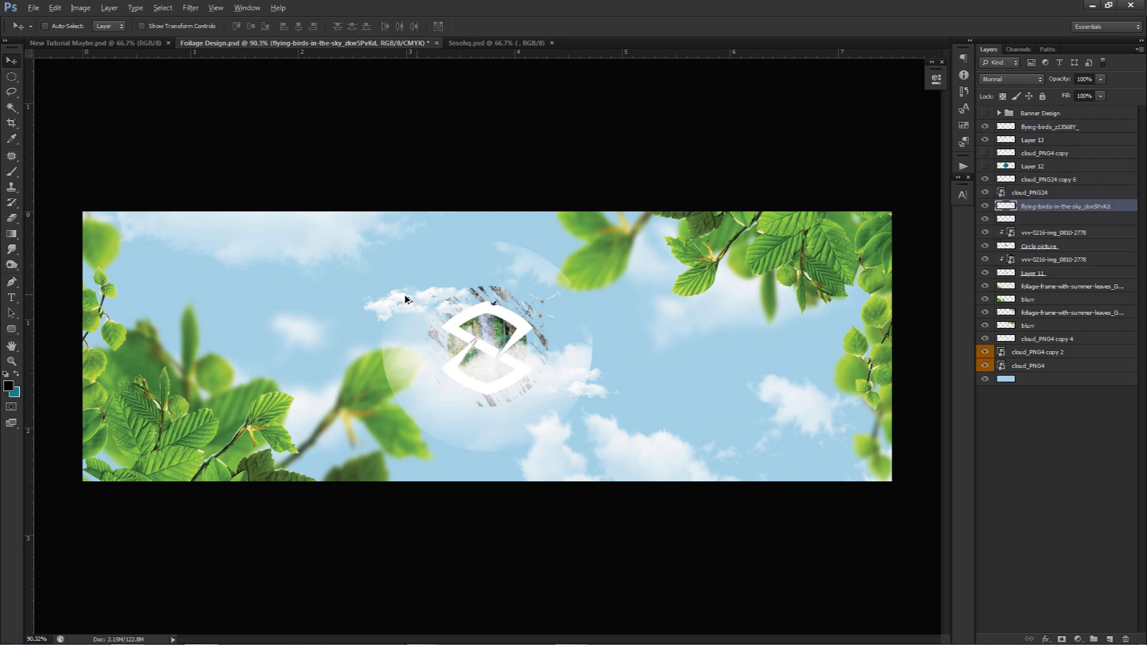
Duplicate the small dark birds and position the copy to the lower right of the original flock
scroll(430, 291, "up", 4)
mouse_move(543, 302)
left_mouse_down()
mouse_move(557, 301)
mouse_move(539, 298)
mouse_move(520, 326)
mouse_move(643, 408)
mouse_move(652, 398)
left_mouse_up()
key("e")
key("v")
scroll(543, 301, "down", 1)
scroll(651, 398, "down", 1)
scroll(657, 396, "down", 1)
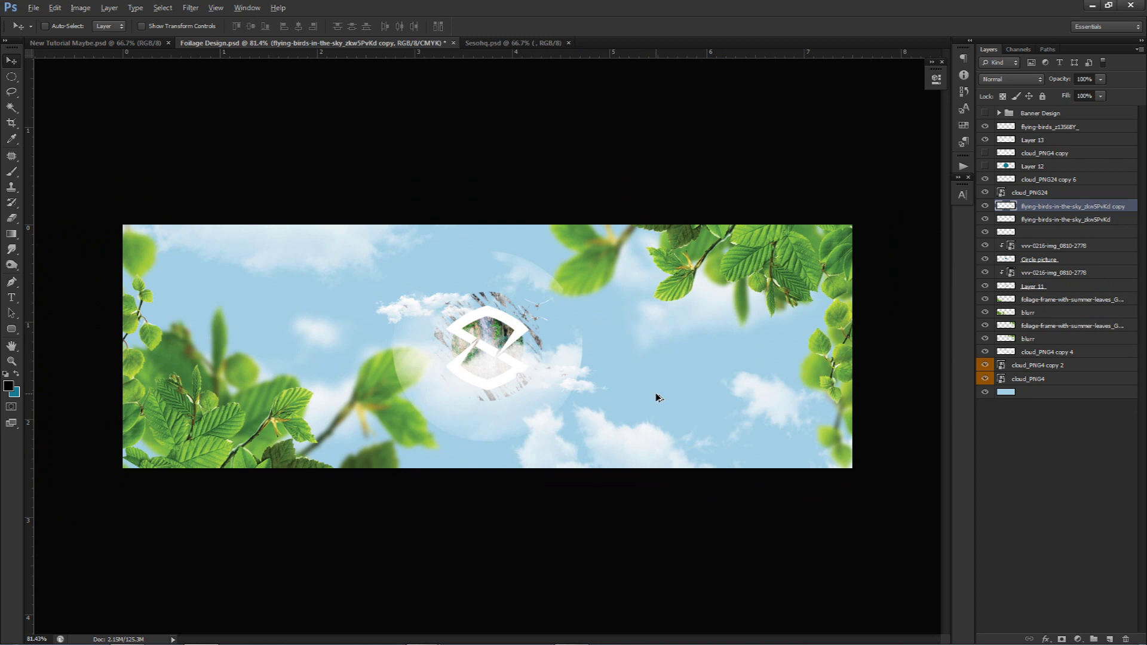
Add a new layer above the white birds layer and set the brush's foreground colour to white
left_click(1035, 128)
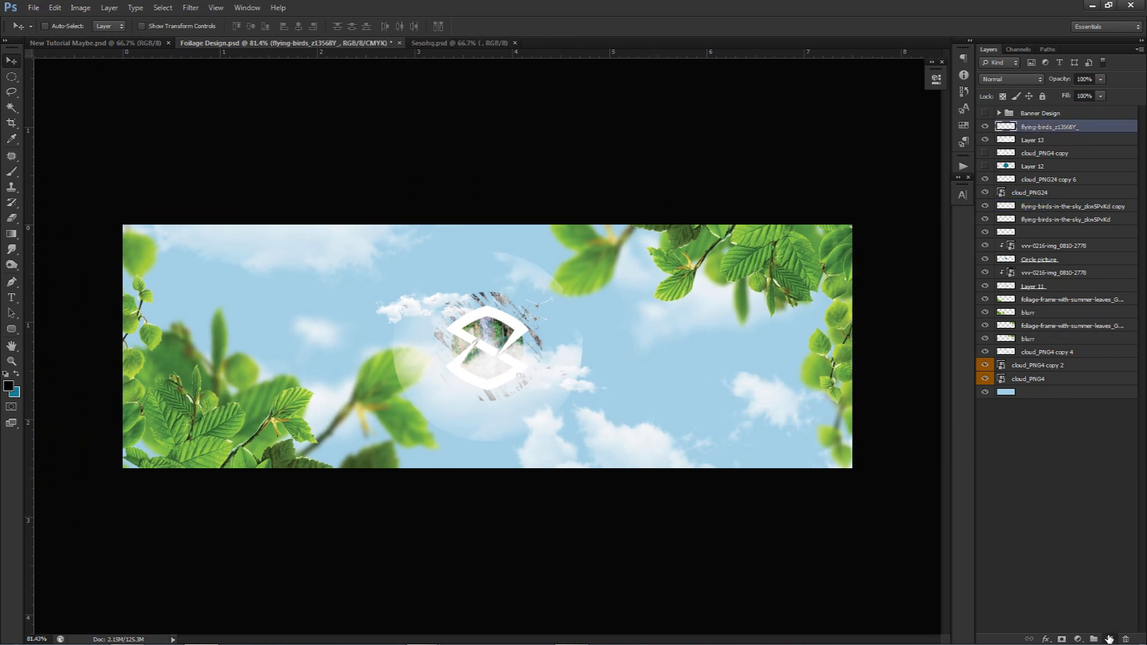
left_click(1109, 638)
key("b")
left_click(8, 386)
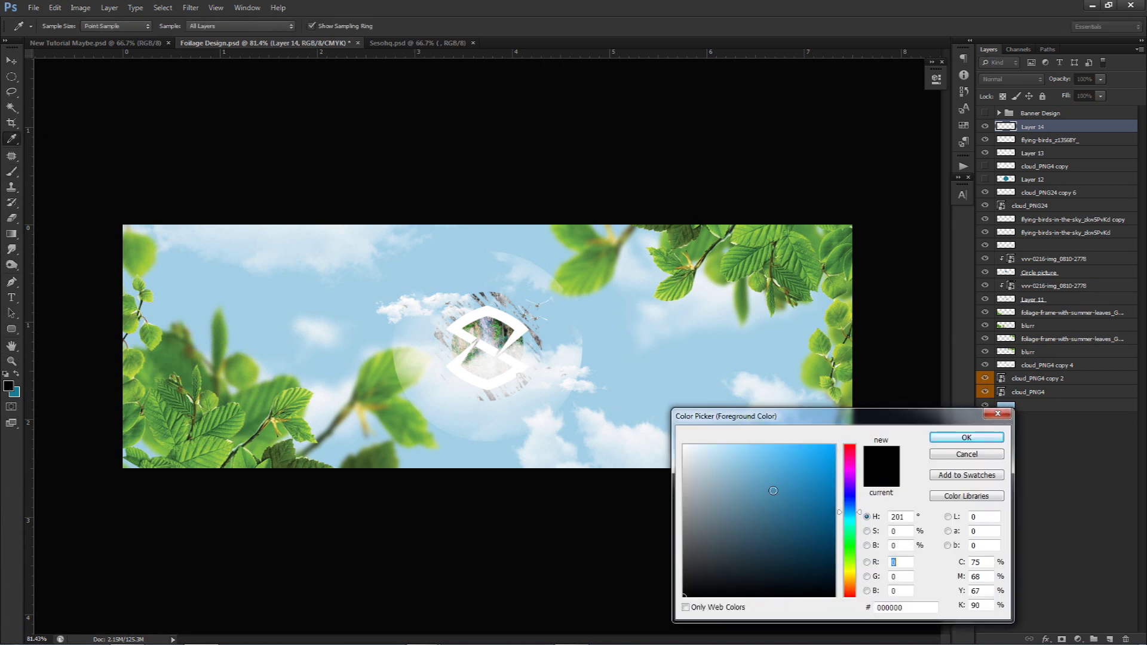
left_click(963, 439)
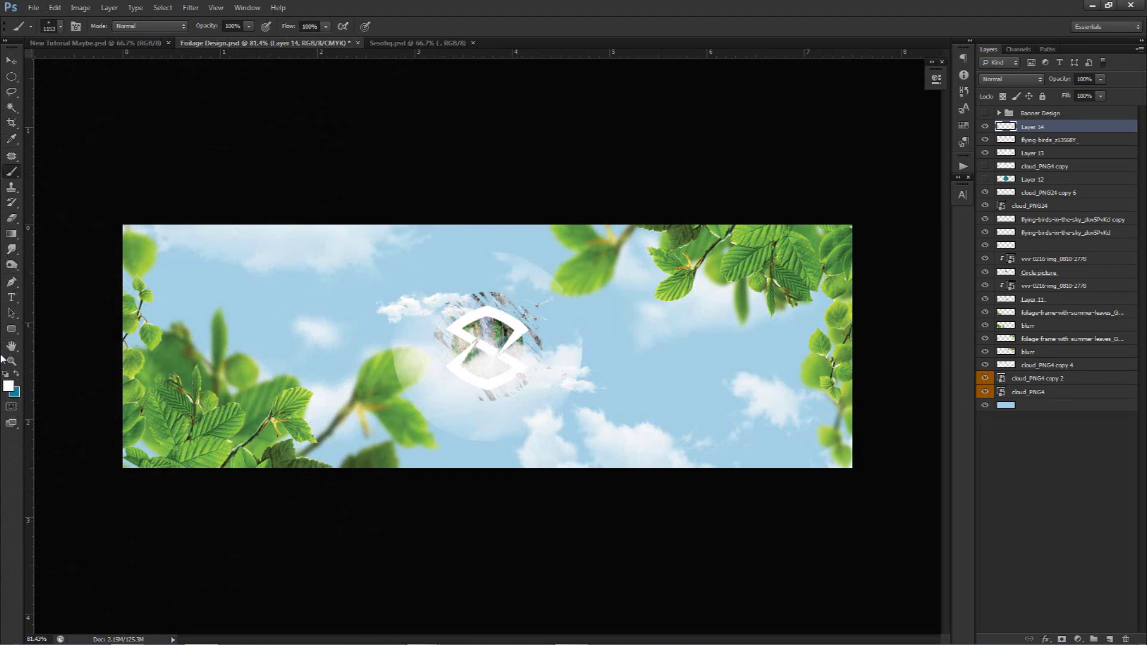
Paint a soft white glow along the banner's top centre with a soft round brush of about 932 px
left_click(8, 386)
left_click(949, 439)
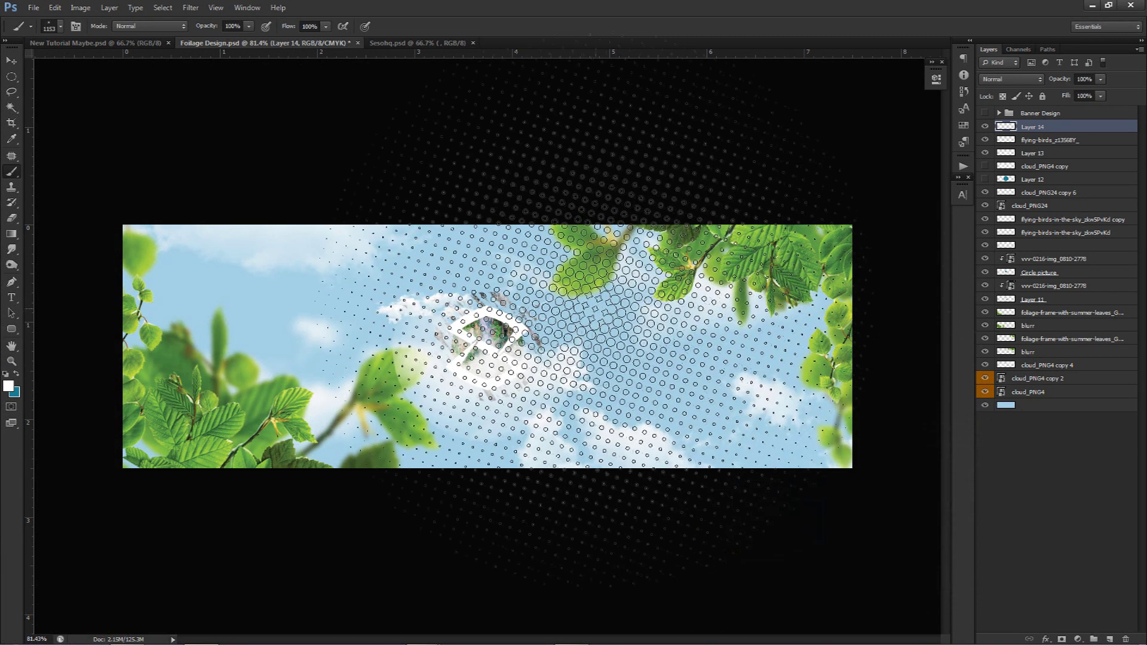
right_click(603, 311)
left_click(620, 394)
left_click(537, 345)
mouse_move(535, 342)
left_mouse_down()
mouse_move(549, 343)
mouse_move(497, 333)
left_mouse_up()
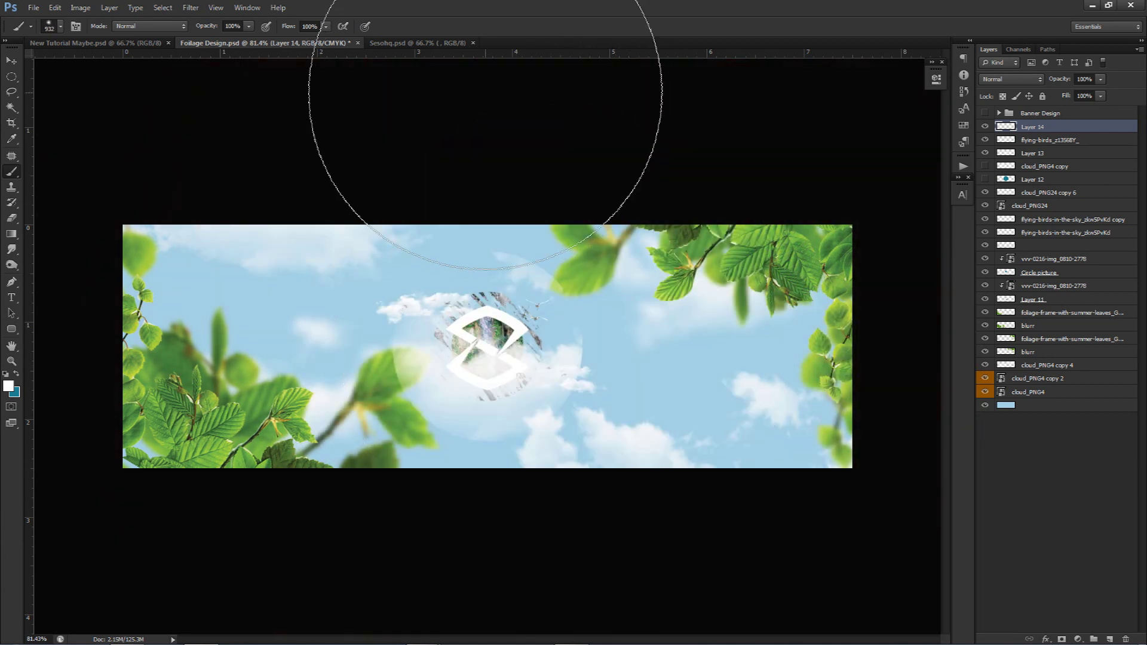
key("ctrl+z")
left_click(482, 106)
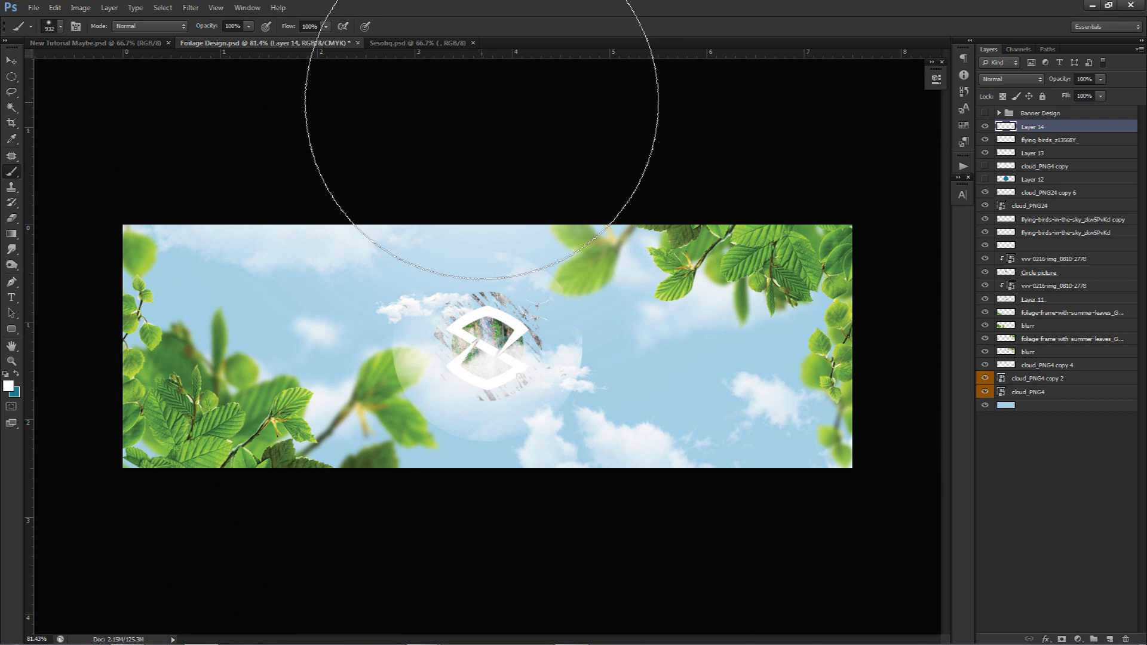
scroll(647, 348, "up", 2)
scroll(650, 343, "down", 2)
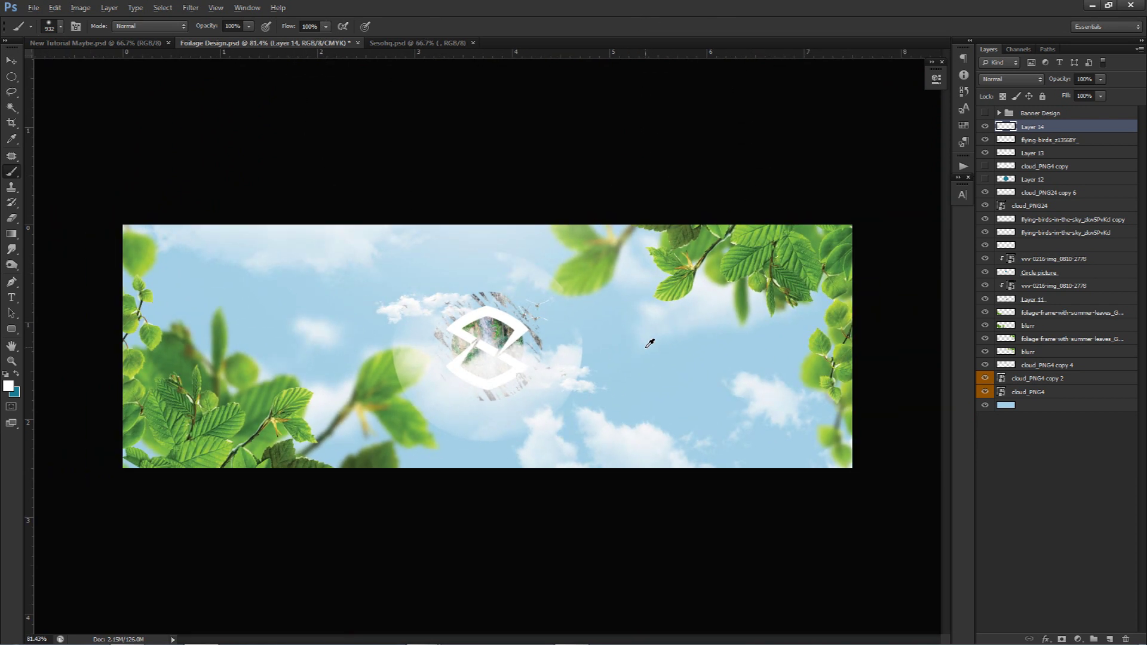
key("v")
key("Escape")
key("Escape")
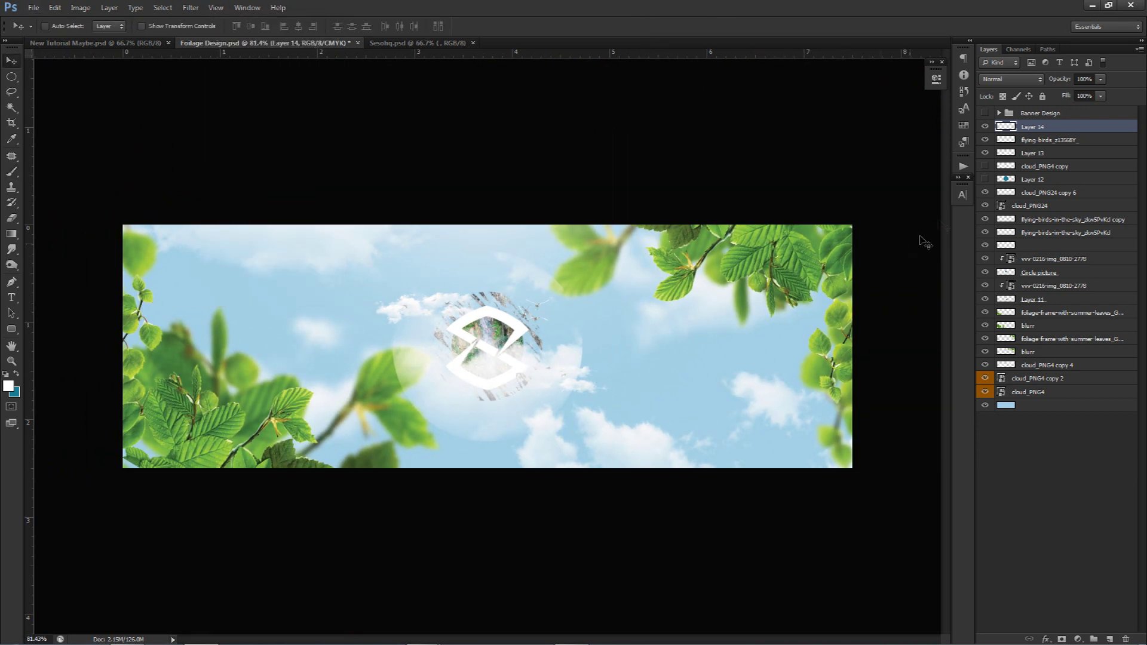
Add a Brightness/Contrast adjustment layer above the white glow layer, roughly lowering brightness and raising contrast
left_click(1077, 640)
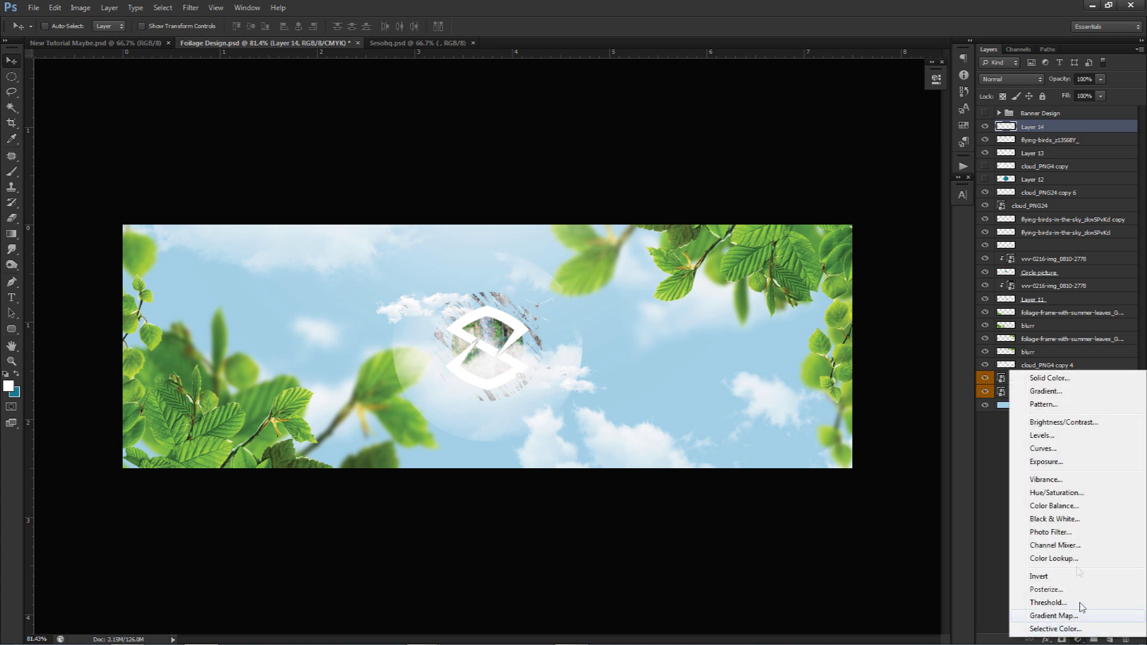
left_click(1052, 419)
left_click_drag(825, 138, 804, 140)
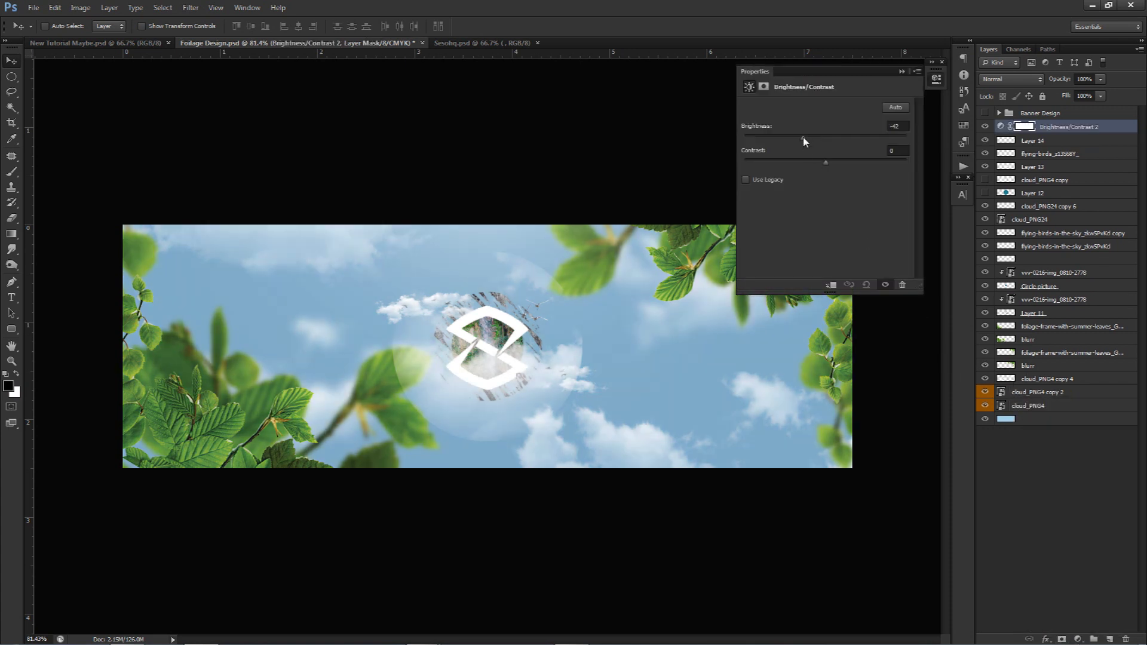
left_click_drag(874, 164, 874, 163)
left_click_drag(803, 138, 823, 137)
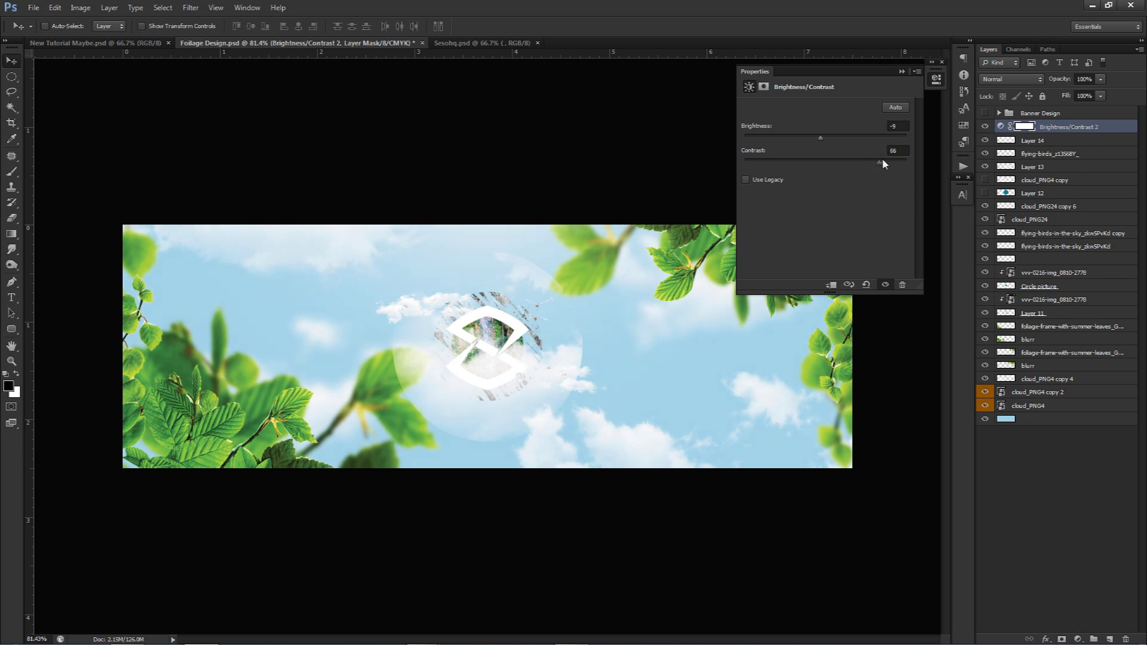
Set the Brightness/Contrast adjustment to contrast 60 and brightness -10, and compare the banner with and without it
left_click_drag(900, 151, 850, 148)
type("60")
key("shift+Tab")
type("-10")
left_click(984, 127)
left_click(985, 126)
left_click(985, 126)
left_click(985, 127)
left_click(936, 80)
Add a new layer above the Brightness/Contrast adjustment and set the foreground to a deeper shade of the sampled sky blue
key("b")
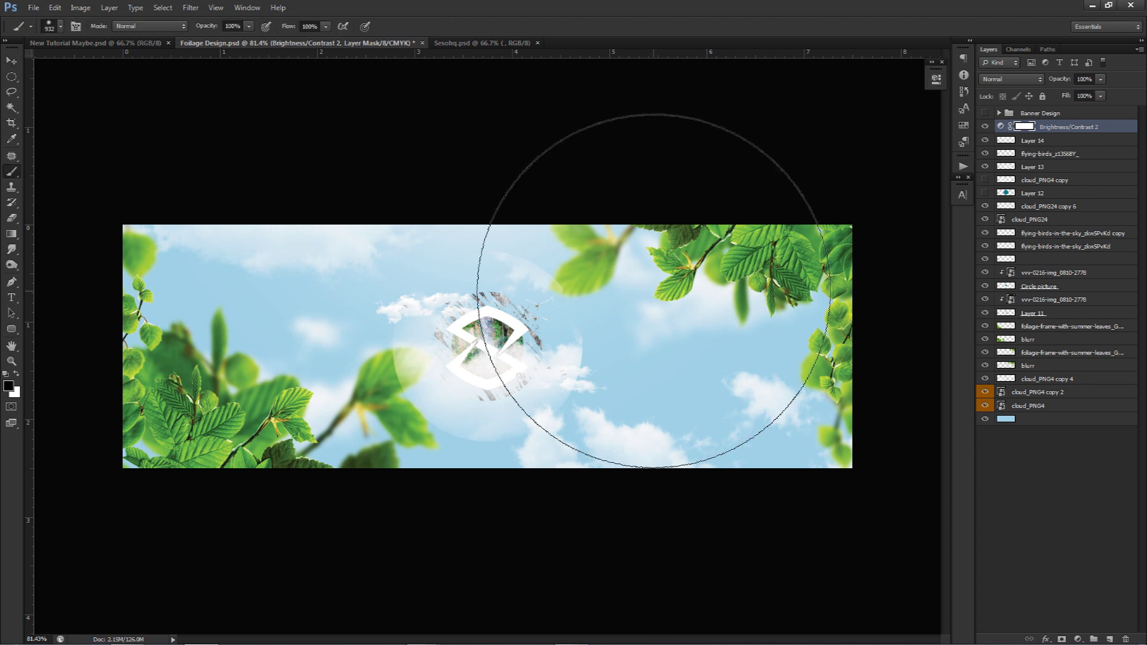
key("v")
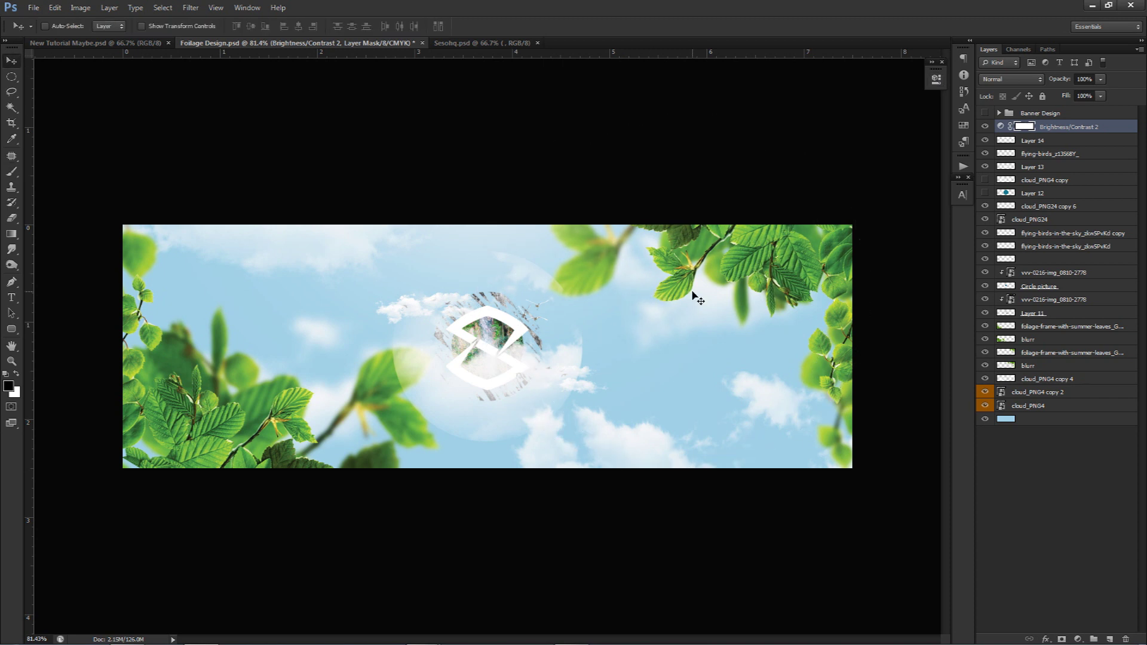
left_click(1109, 638)
key("b")
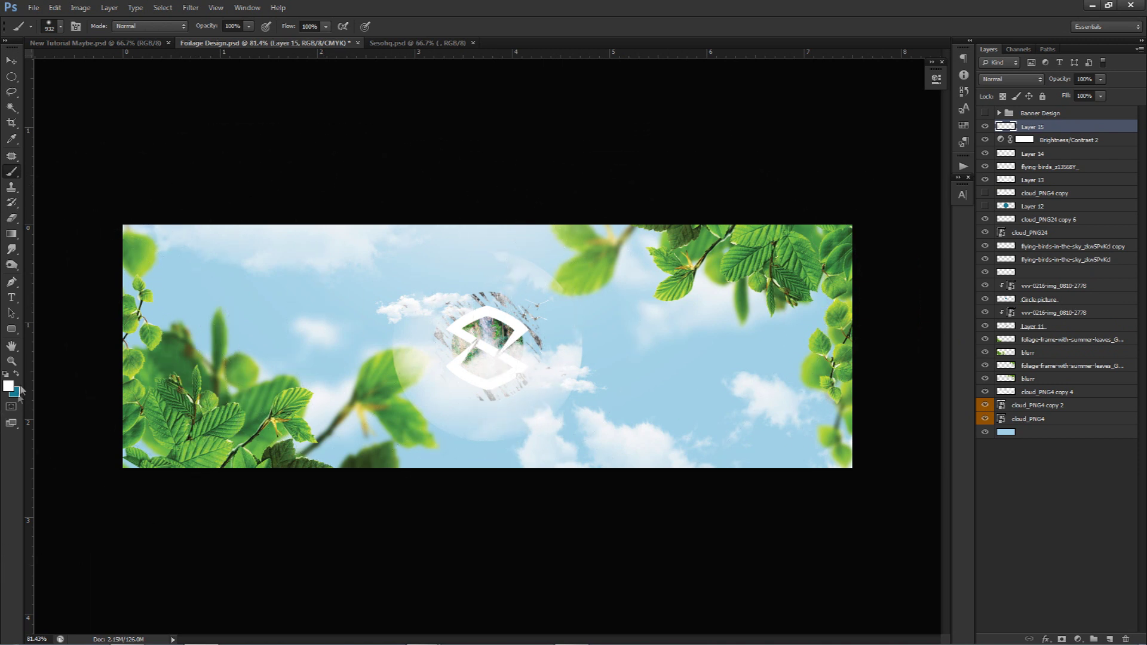
left_click(217, 294, "alt")
left_click(8, 386)
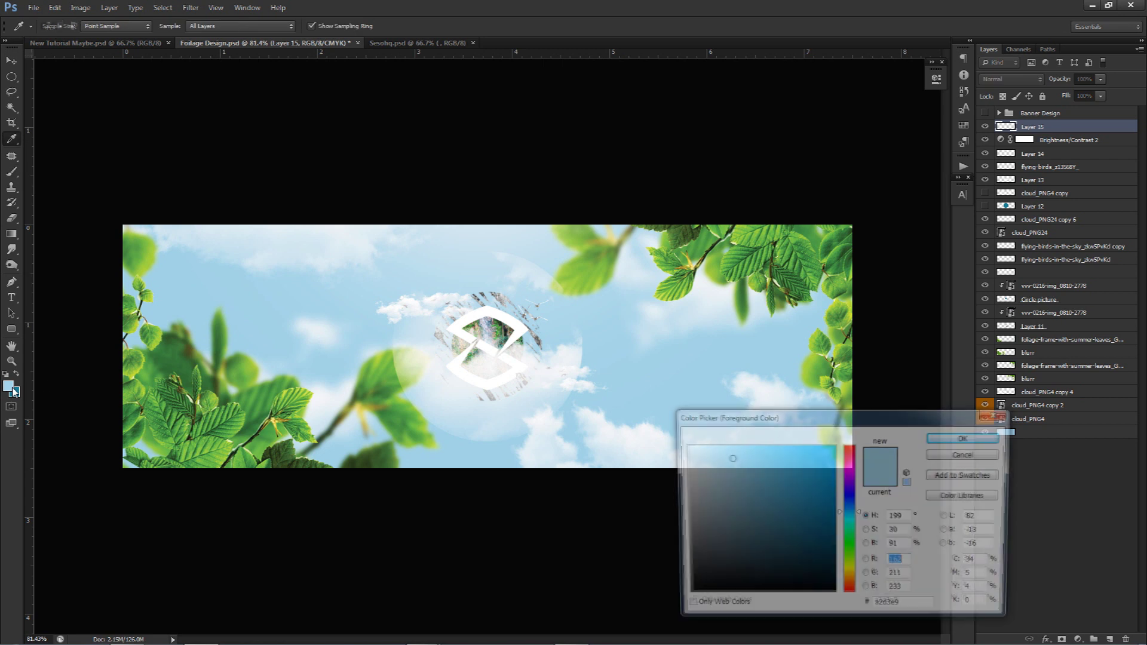
left_click(767, 481)
left_click(949, 438)
Brush soft blue over the lower-right sky and left leaves at about 591 px, and set the layer's blend mode to Linear Dodge (Add)
mouse_move(671, 355)
left_mouse_down()
mouse_move(548, 348)
mouse_move(580, 377)
mouse_move(698, 424)
mouse_move(698, 469)
left_mouse_up()
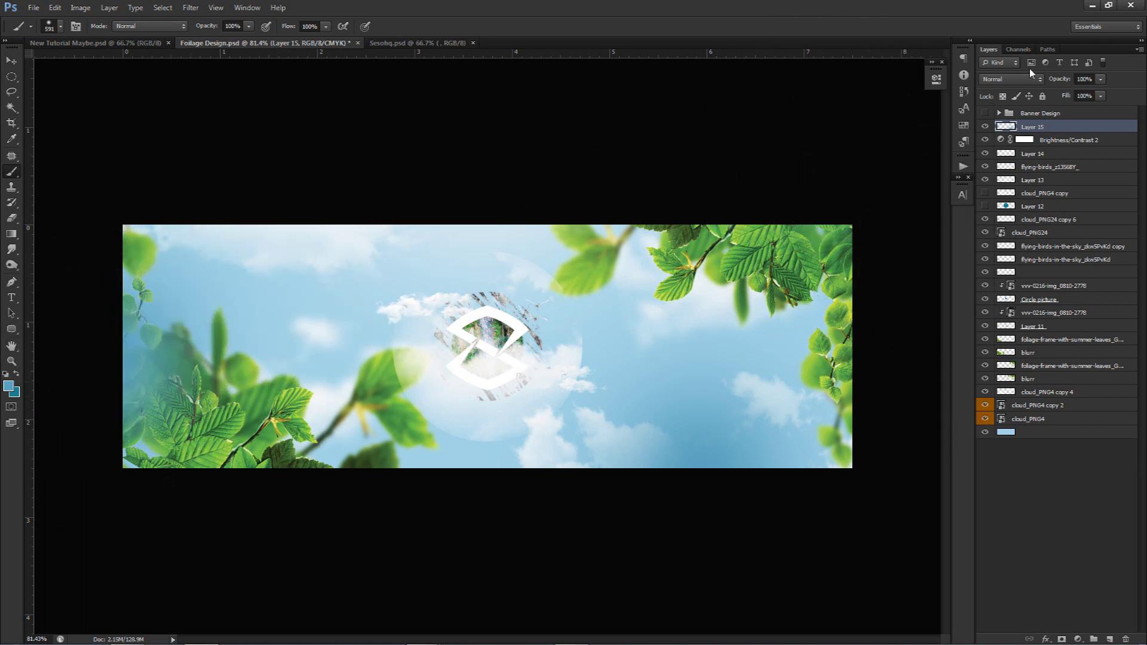
left_click(1016, 79)
left_click(1016, 197)
scroll(1018, 86, "down", 1)
scroll(1018, 85, "up", 1)
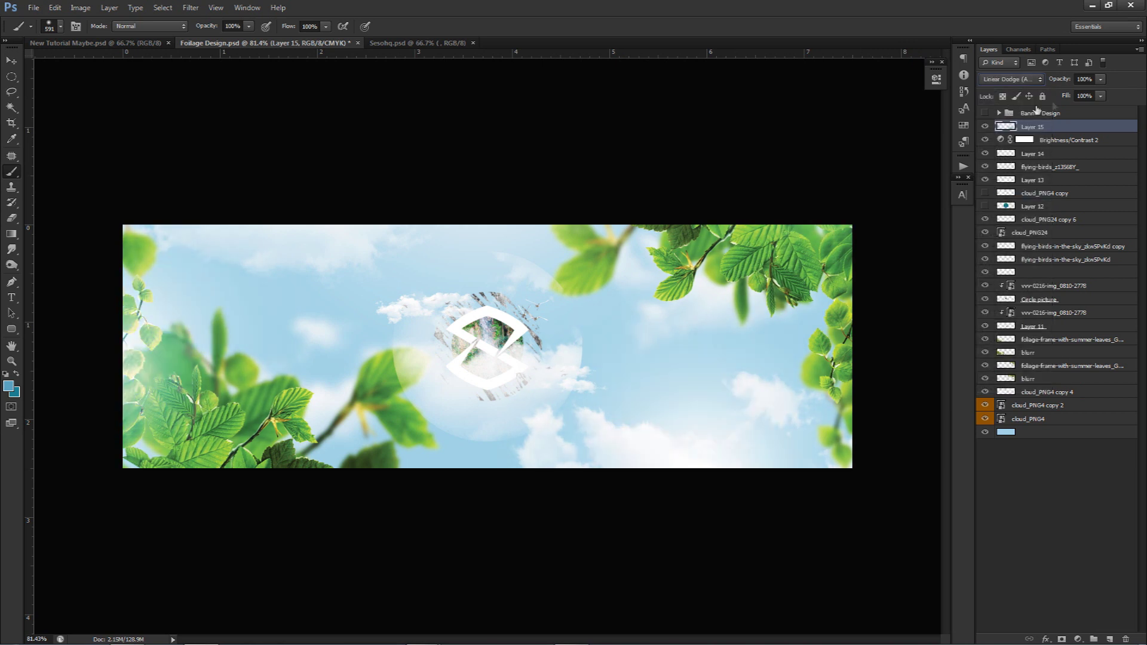
left_click(988, 127)
left_click(988, 126)
Erase the added glow over the lower-right clouds with a soft eraser of about 458 px
key("e")
mouse_move(707, 452)
left_mouse_down()
mouse_move(730, 453)
mouse_move(722, 1)
left_mouse_up()
left_click_drag(605, 427, 726, 454)
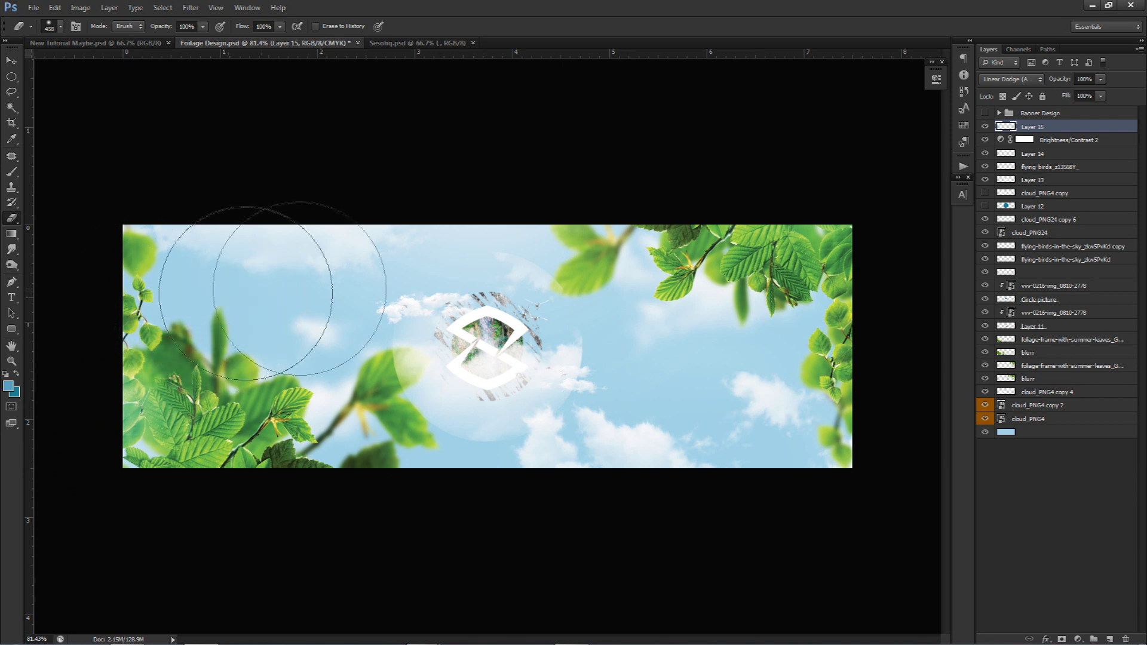
key("v")
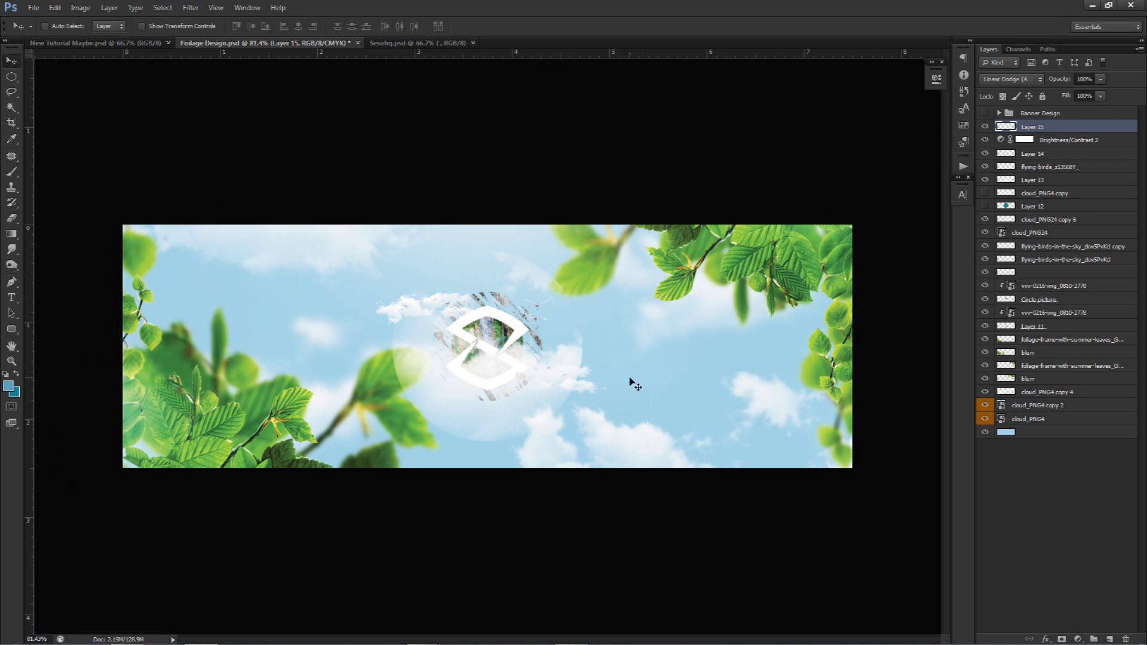
Add a new layer directly above cloud_PNG4 copy 4 for brushwork behind the leaves
left_click(1035, 397)
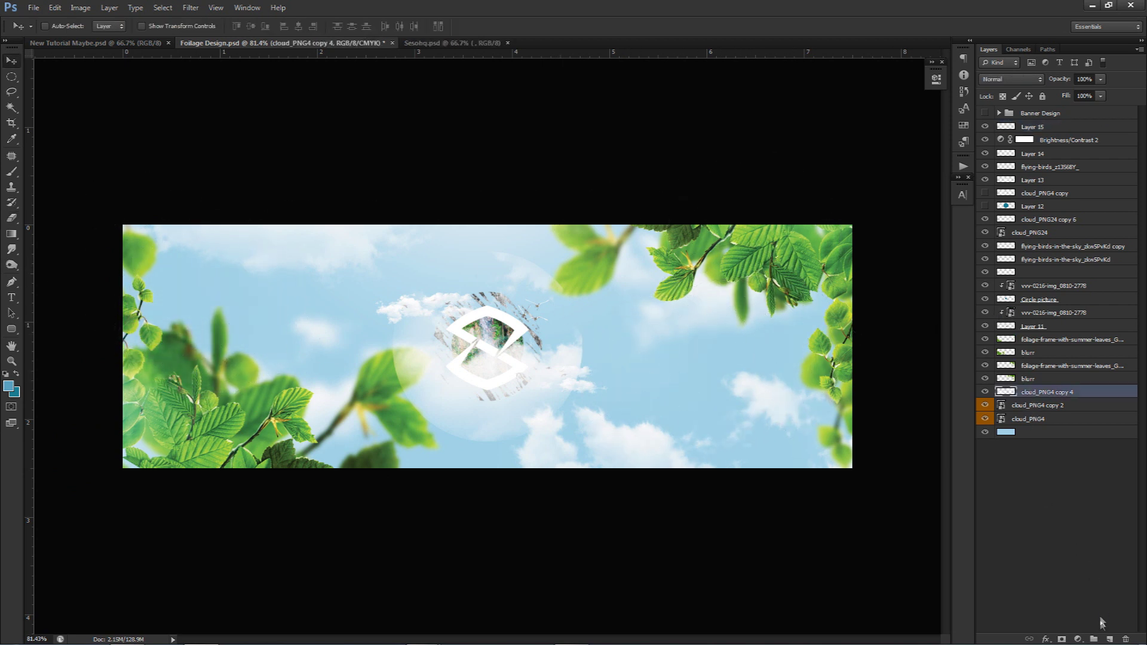
left_click(1110, 639)
key("b")
Try stamping blue halftone dots over the sky with a textured brush of about 1562 px, undoing each stamp
right_click(680, 365)
left_click(741, 422)
left_click_drag(625, 342, 591, 335)
left_click(805, 215)
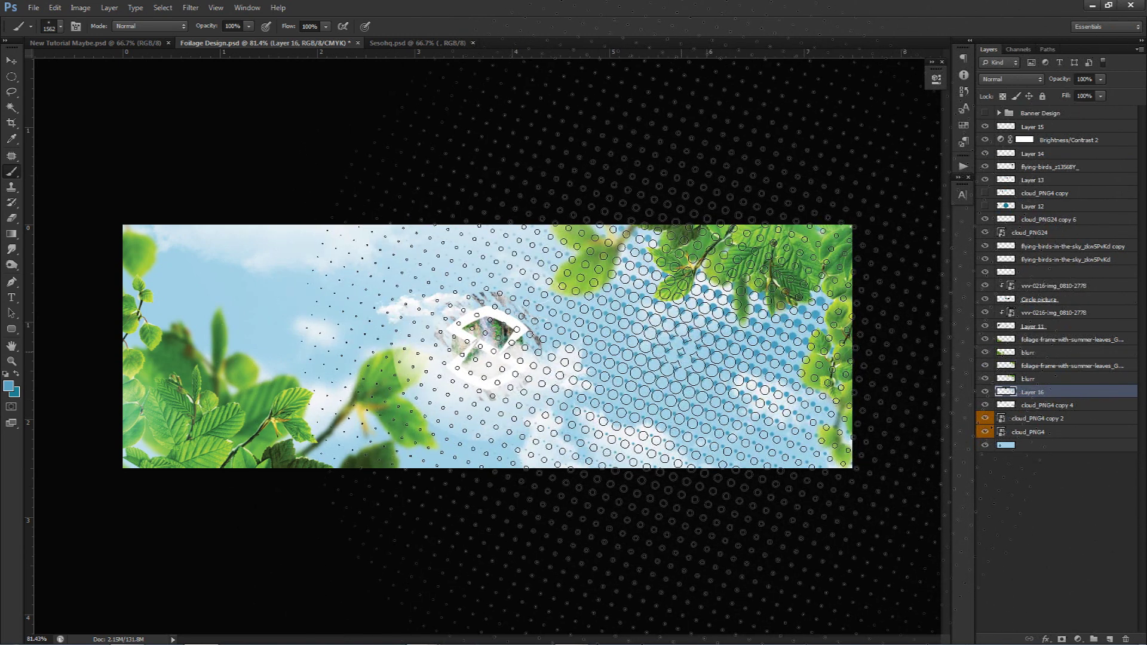
key("ctrl+z")
left_click(504, 342)
key("ctrl+z")
Try stamping a blue splatter texture to the right of the logo with a brush of about 1304 px, and undo it
right_click(741, 355)
left_click(771, 423)
left_click(828, 405)
left_click(724, 312)
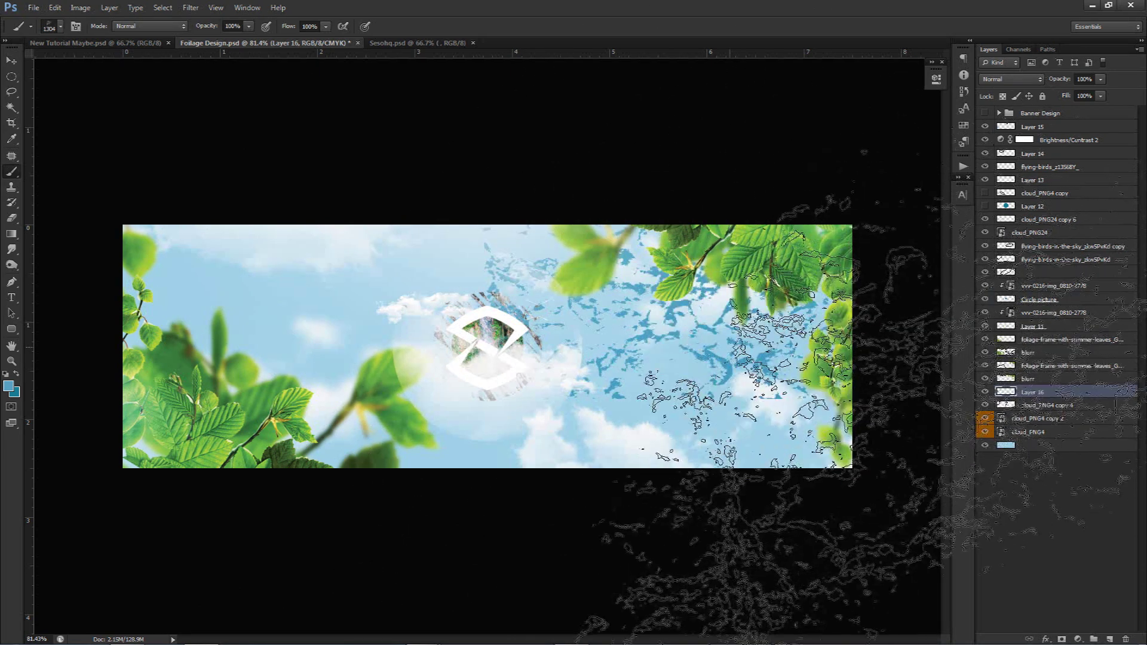
key("ctrl+z")
key("v")
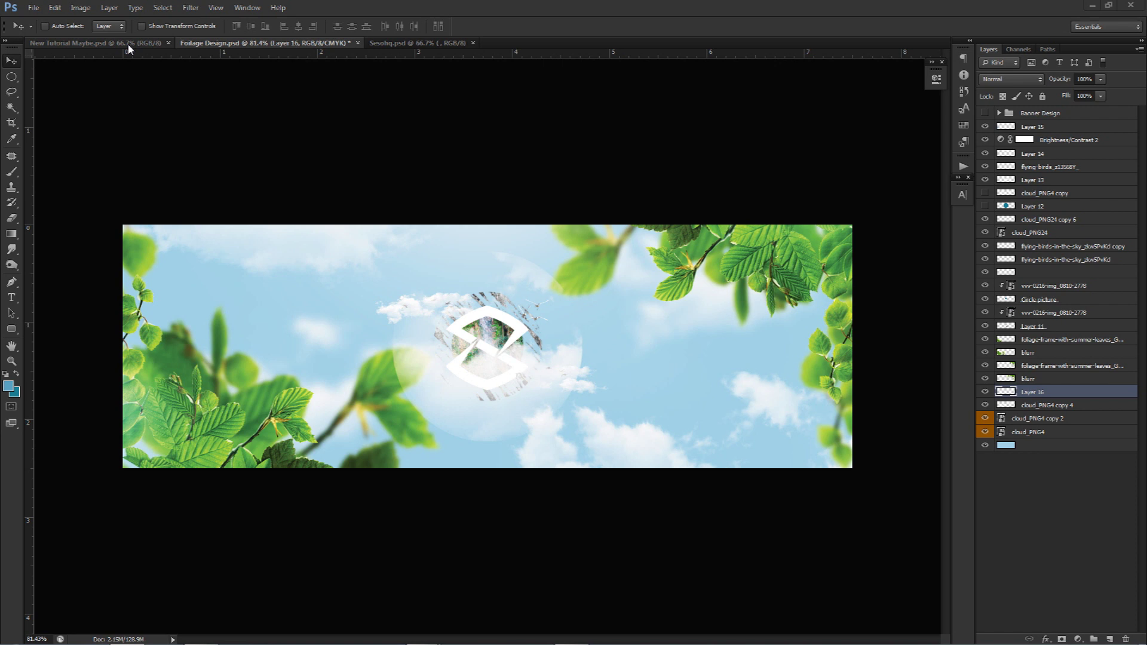
View the New Tutorial Maybe.psd document and return to Foilage Design.psd
left_click(128, 45)
left_click(440, 328)
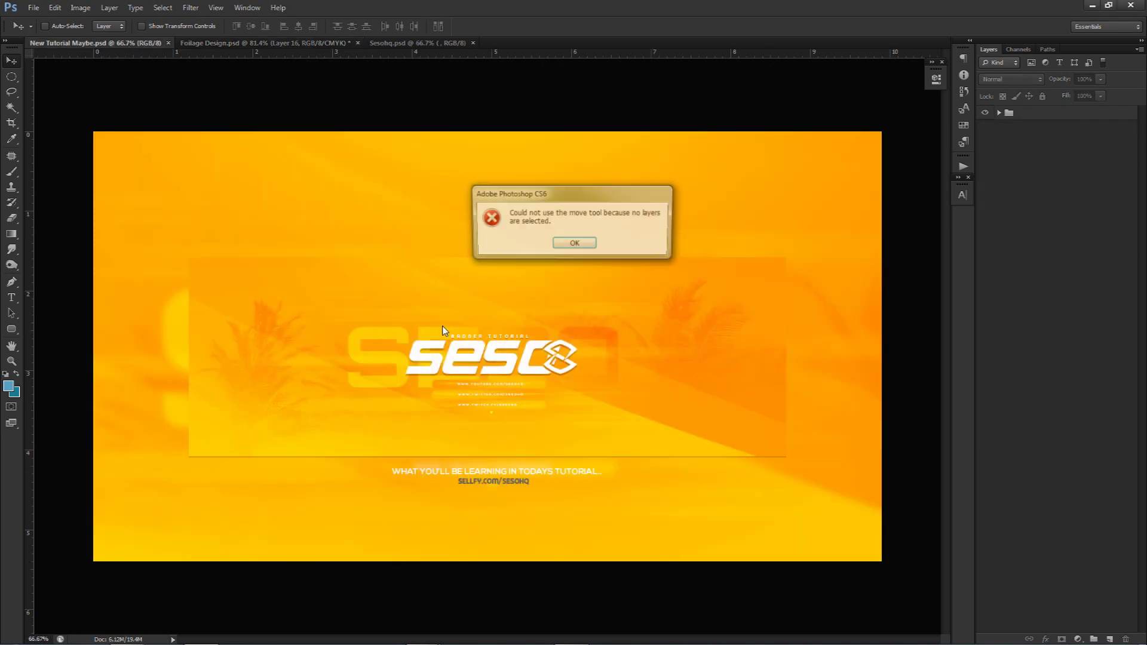
left_click(575, 244)
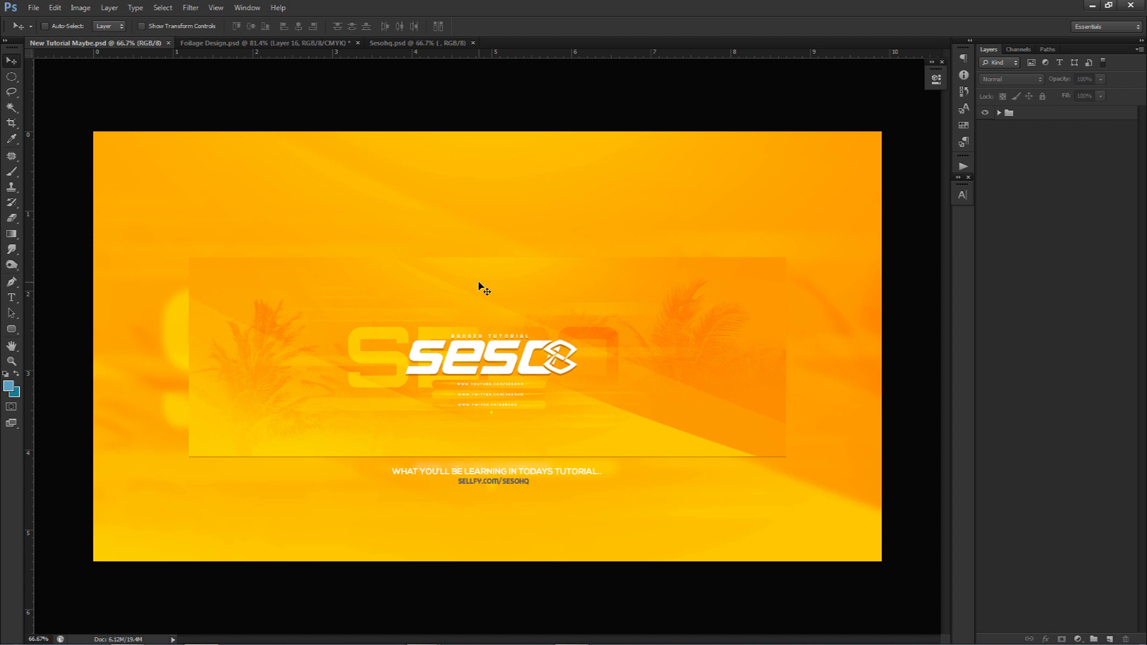
left_click(263, 47)
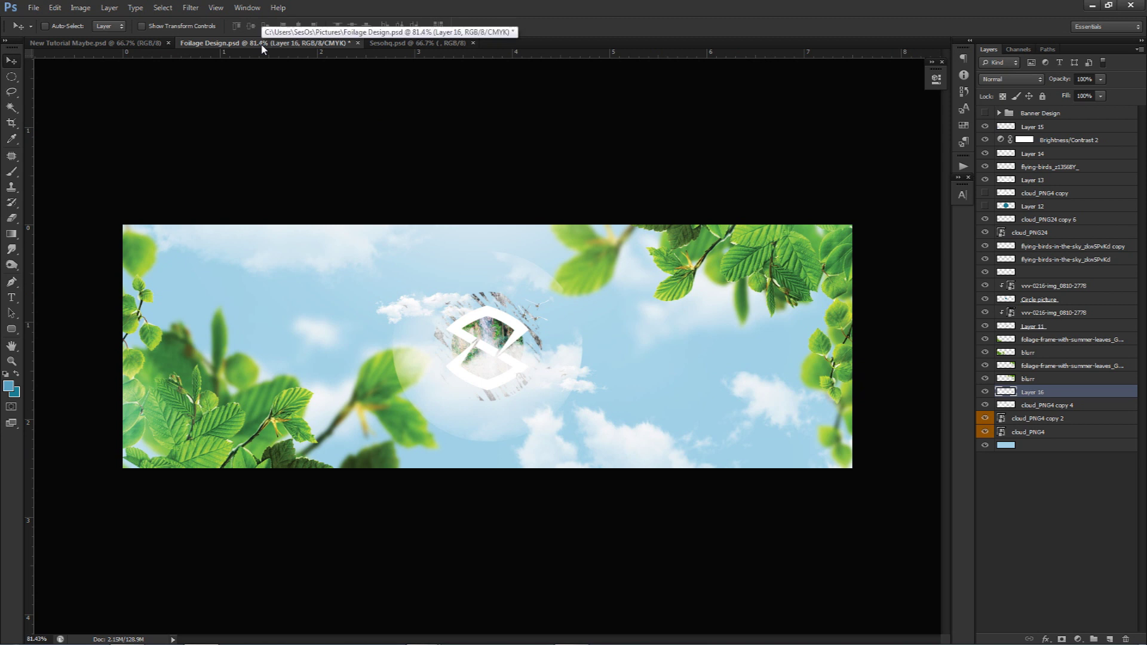